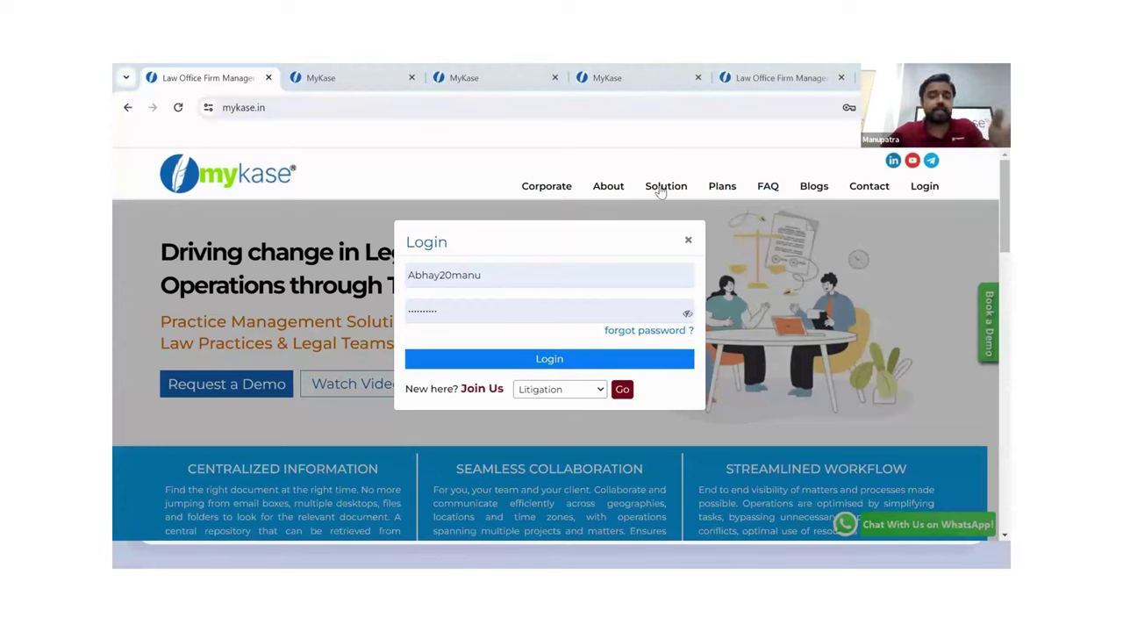
- In the logged-in MyKase session, open the request intake forms list and preview the Cheque Bounce Notice form, closing the preview after reviewing its fields
left_click(373, 91)
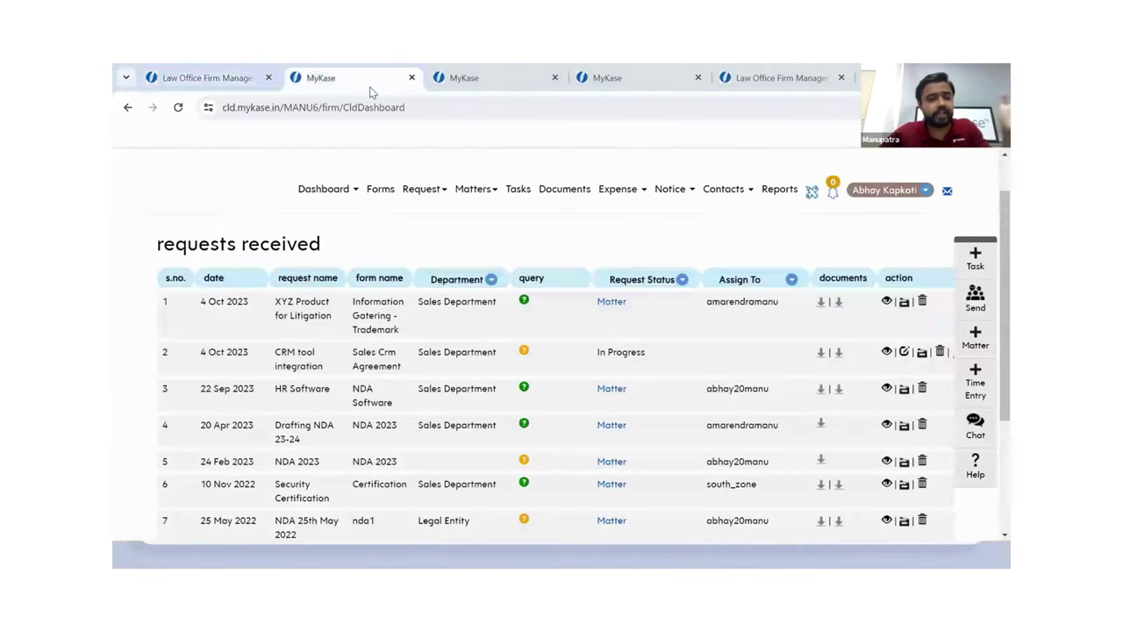
left_click(383, 193)
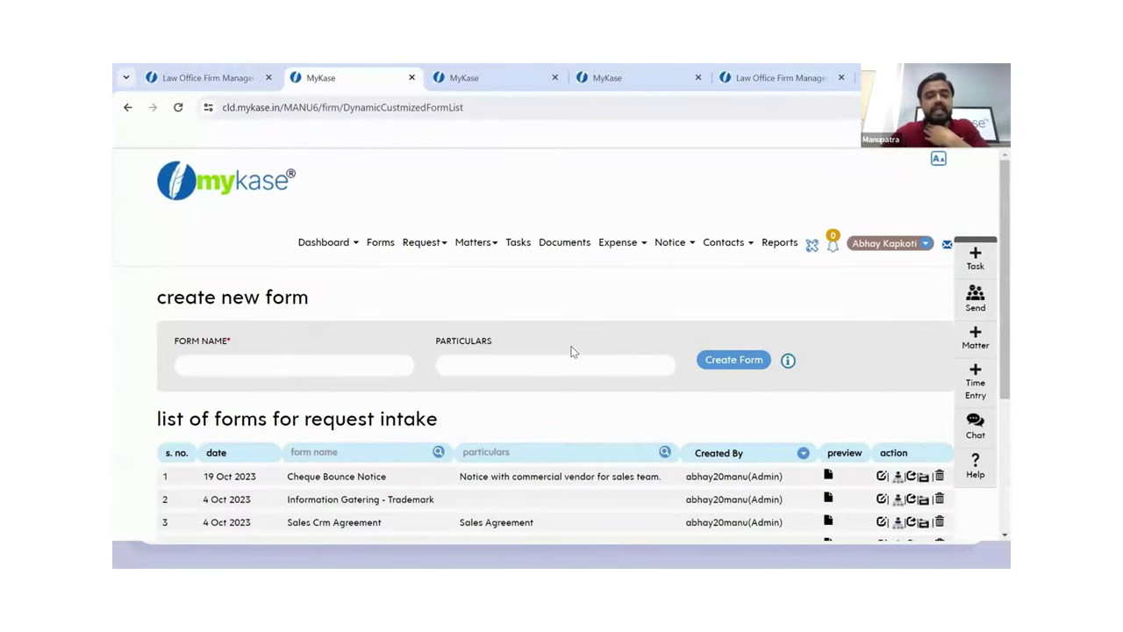
scroll(572, 351, "down", 3)
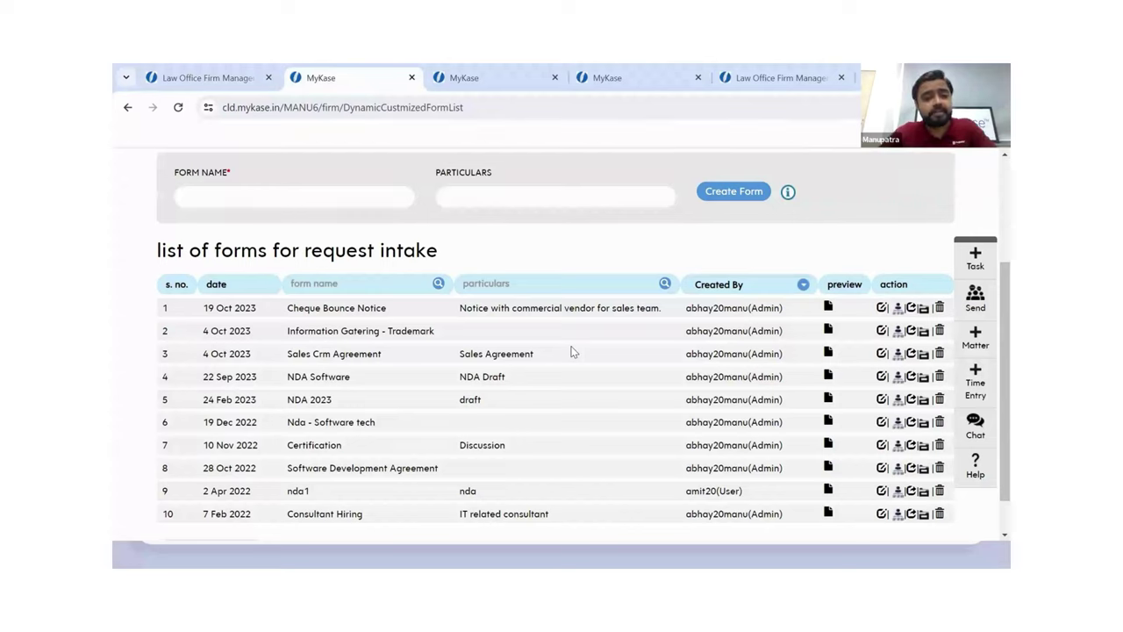
left_click(828, 307)
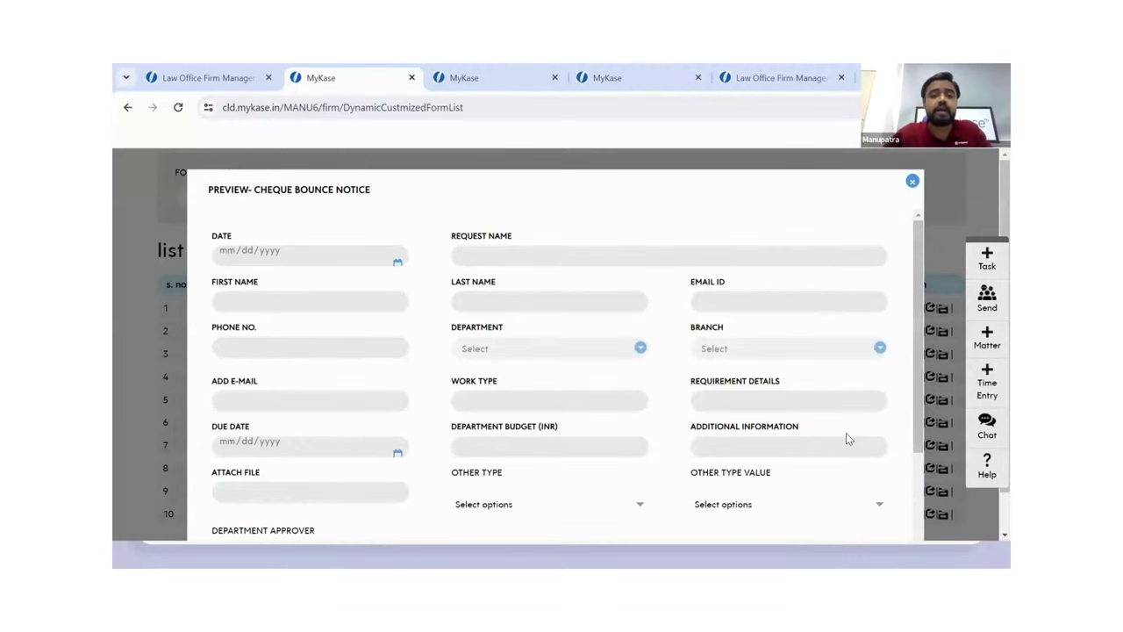
scroll(847, 434, "down", 2)
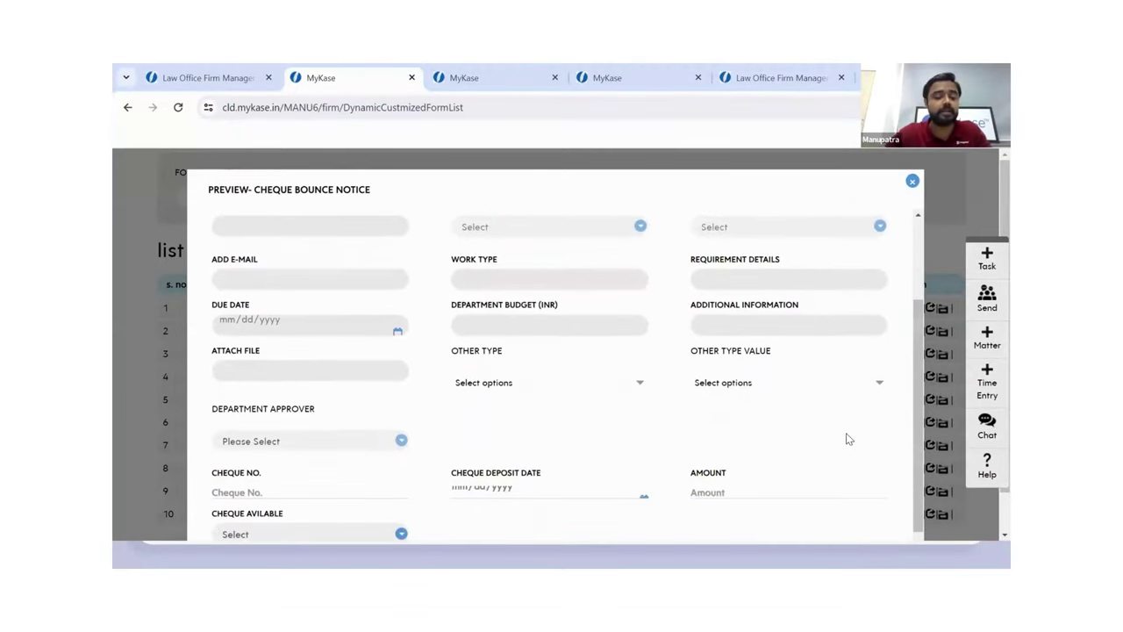
scroll(846, 438, "up", 2)
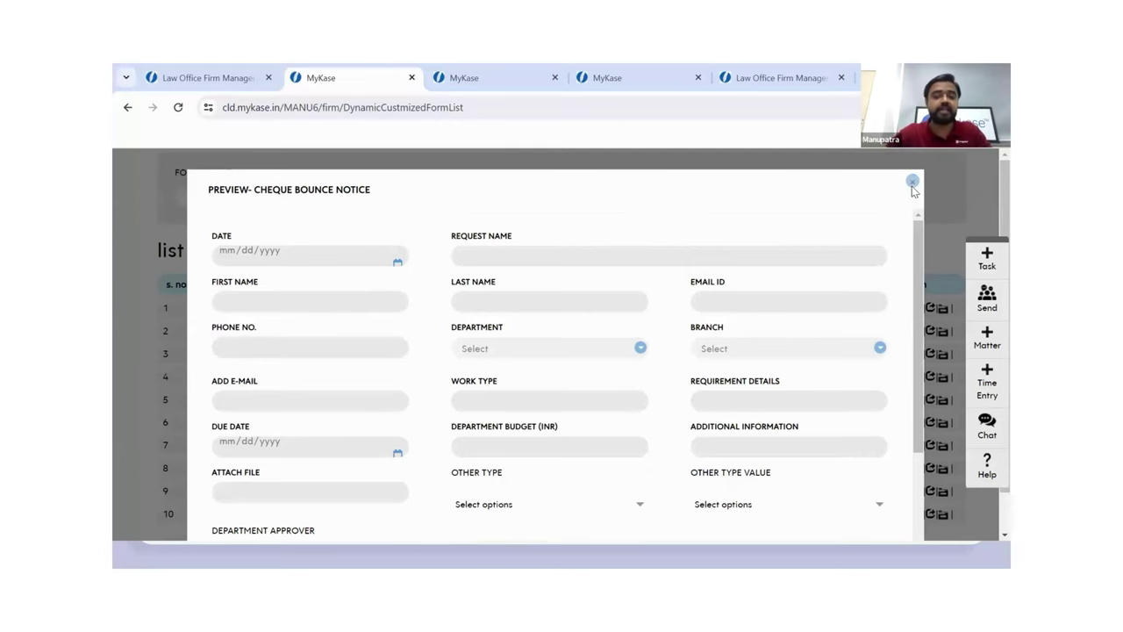
left_click(913, 184)
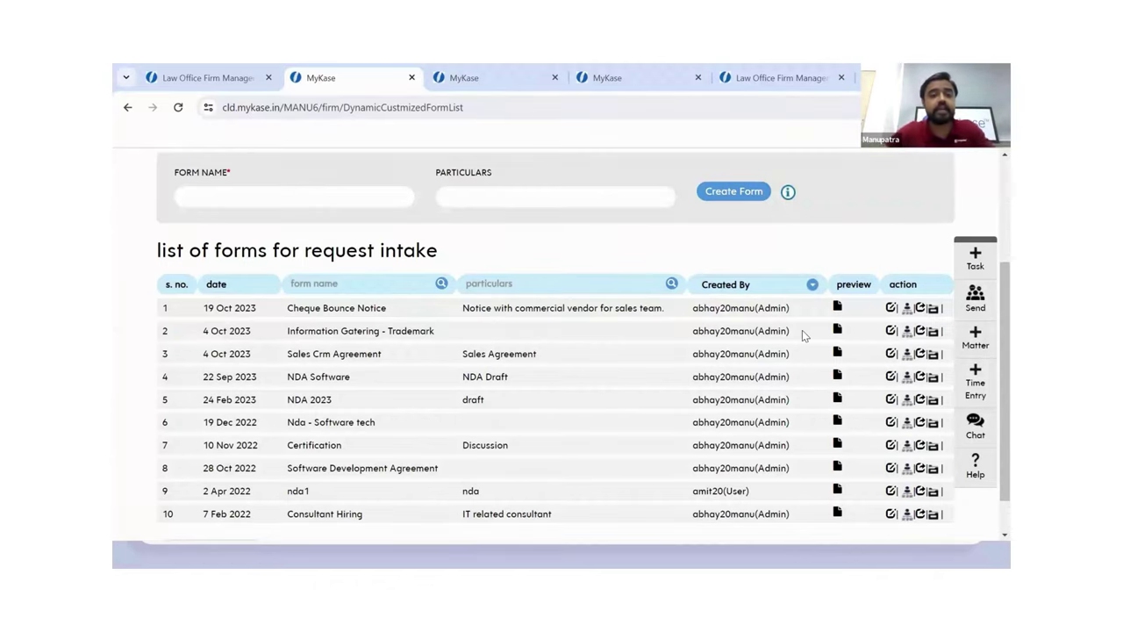
- Open the list of requests assigned to the current account
scroll(599, 251, "up", 3)
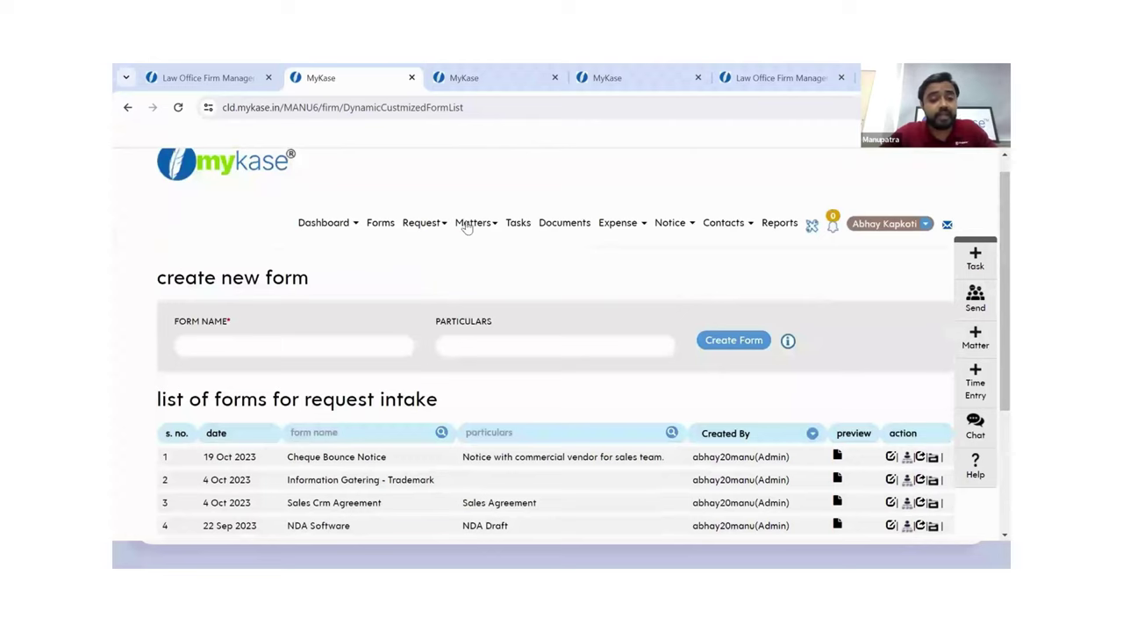
left_click(434, 223)
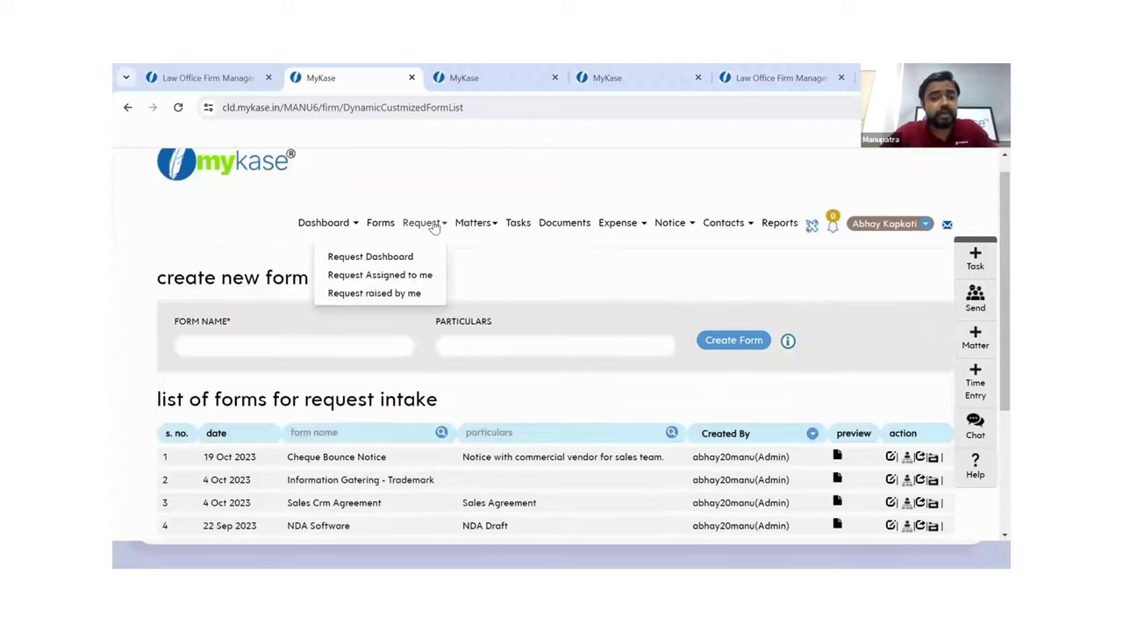
left_click(413, 276)
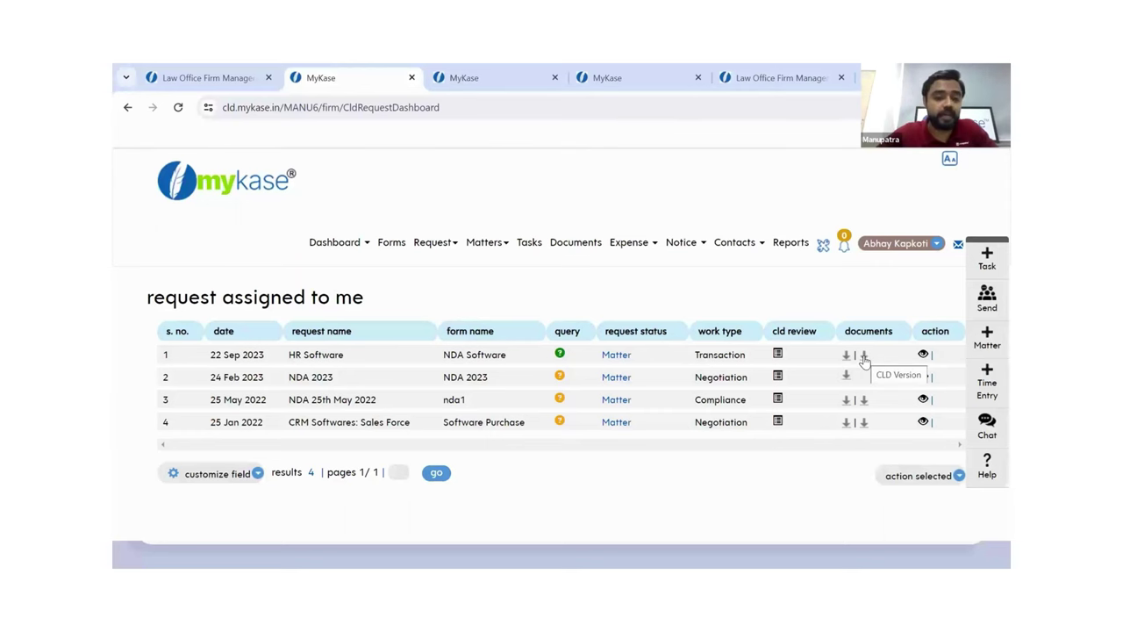
- Check the presentation slide briefly, return to MyKase, and review the folders in document management
key("alt+Tab")
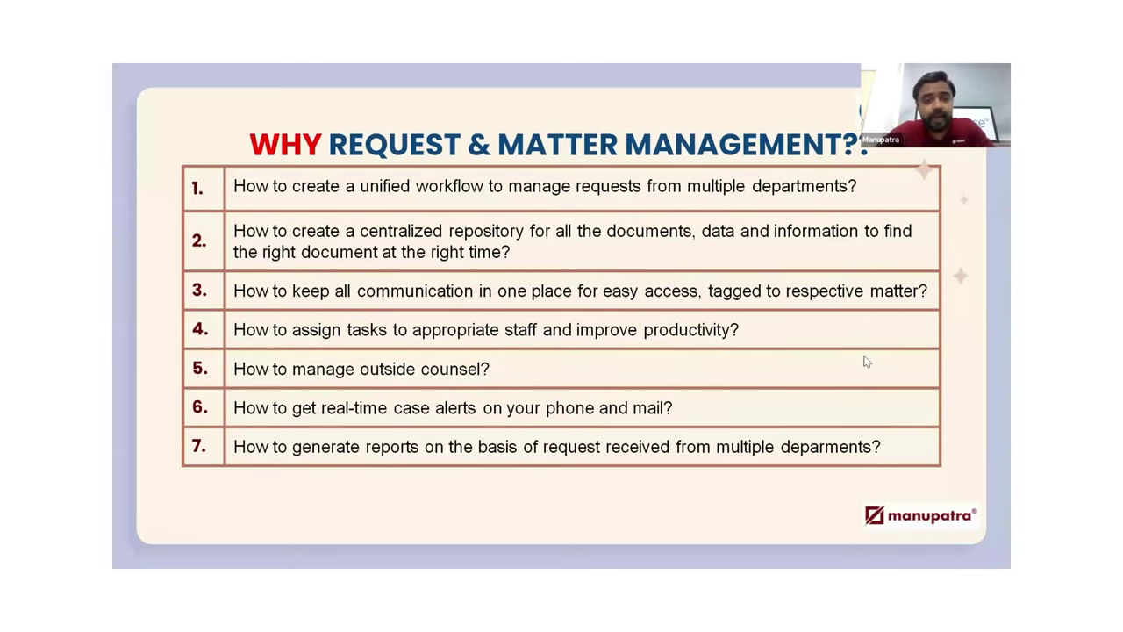
key("alt+Tab")
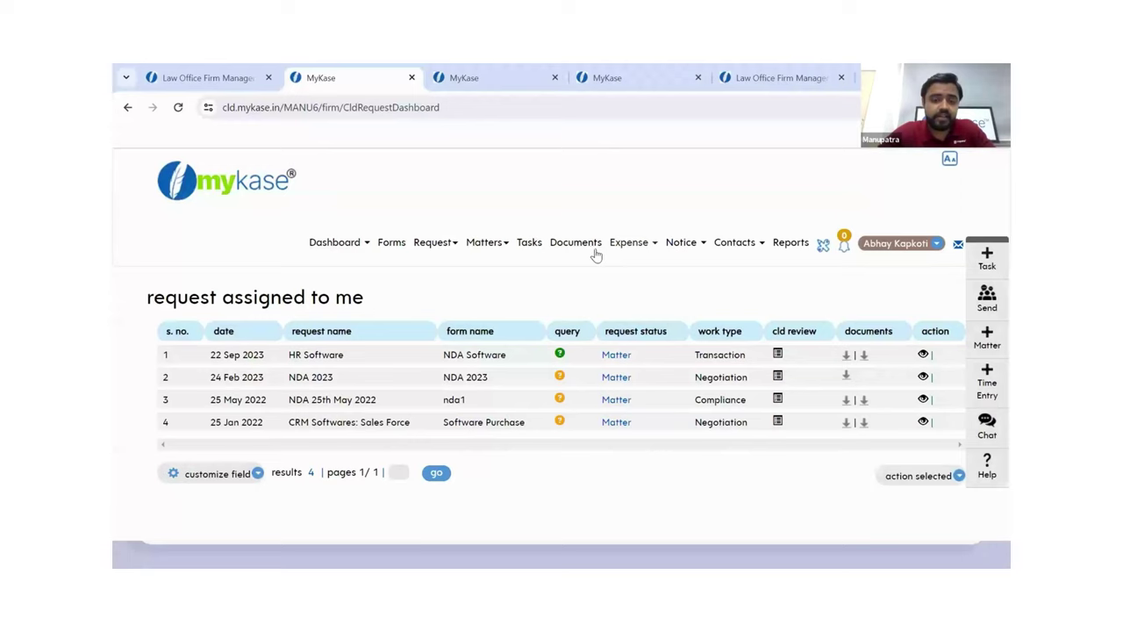
left_click(577, 249)
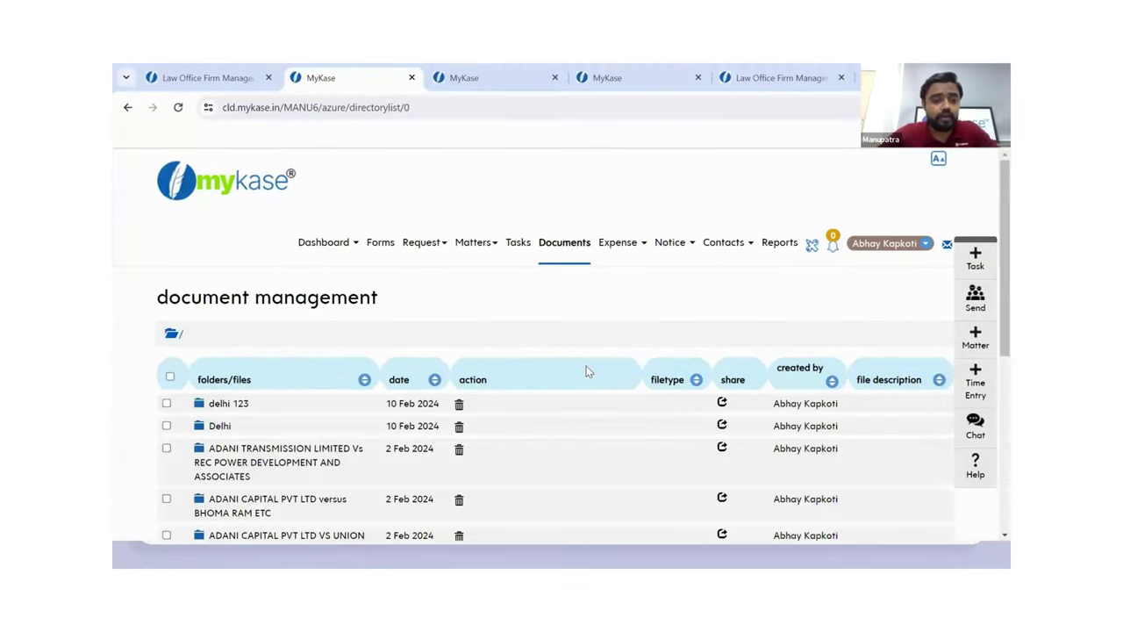
scroll(577, 496, "down", 2)
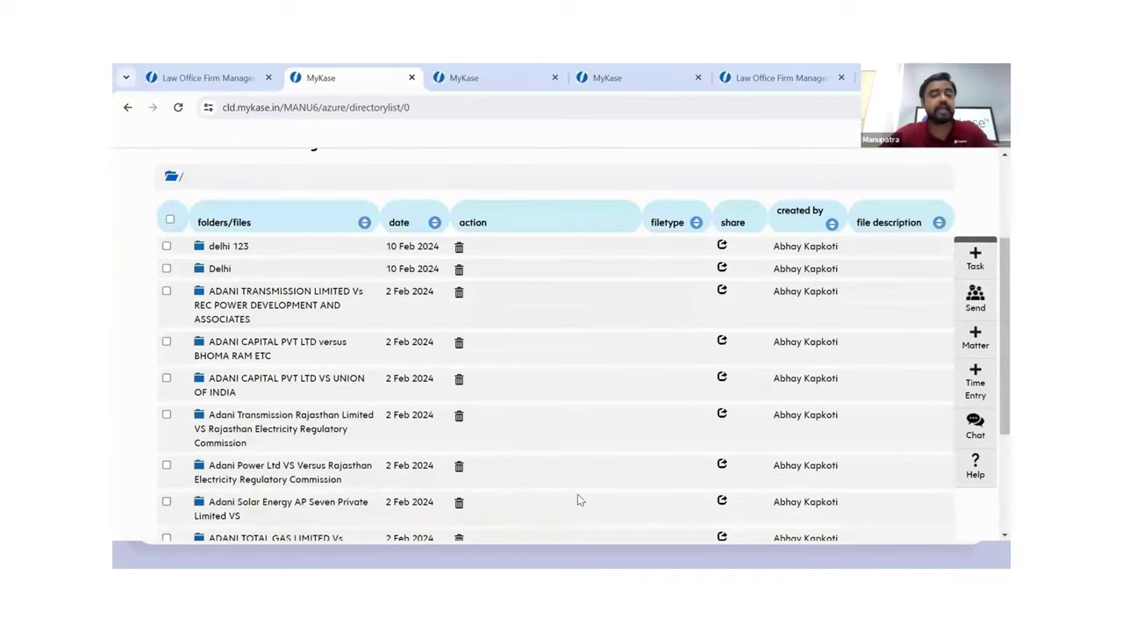
scroll(578, 498, "down", 3)
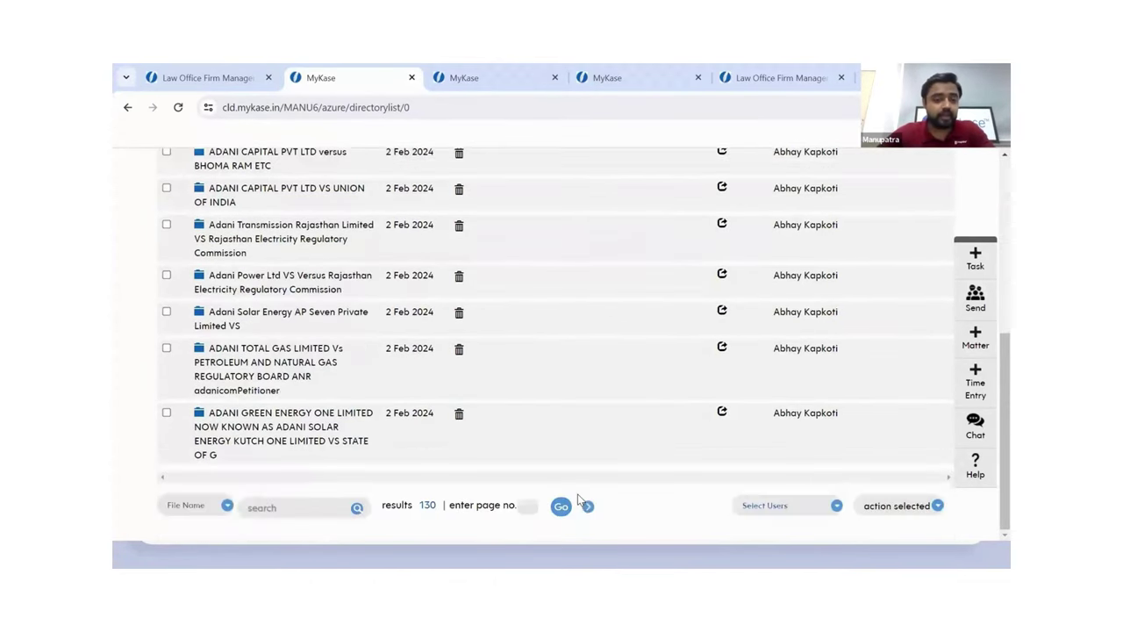
scroll(577, 498, "up", 2)
scroll(577, 499, "up", 1)
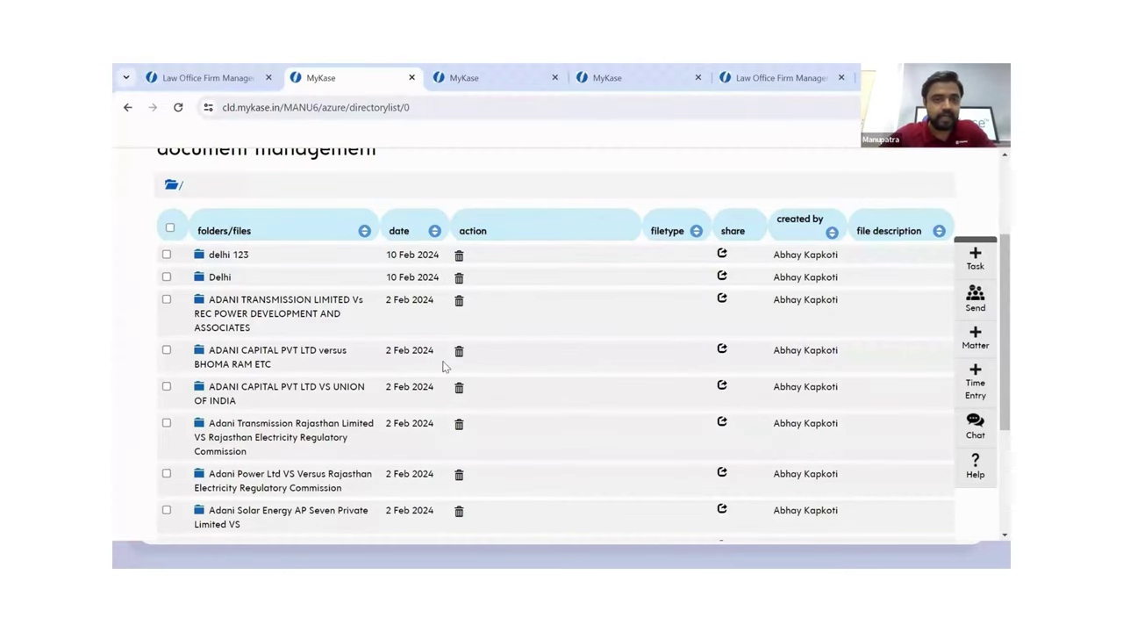
scroll(444, 366, "up", 3)
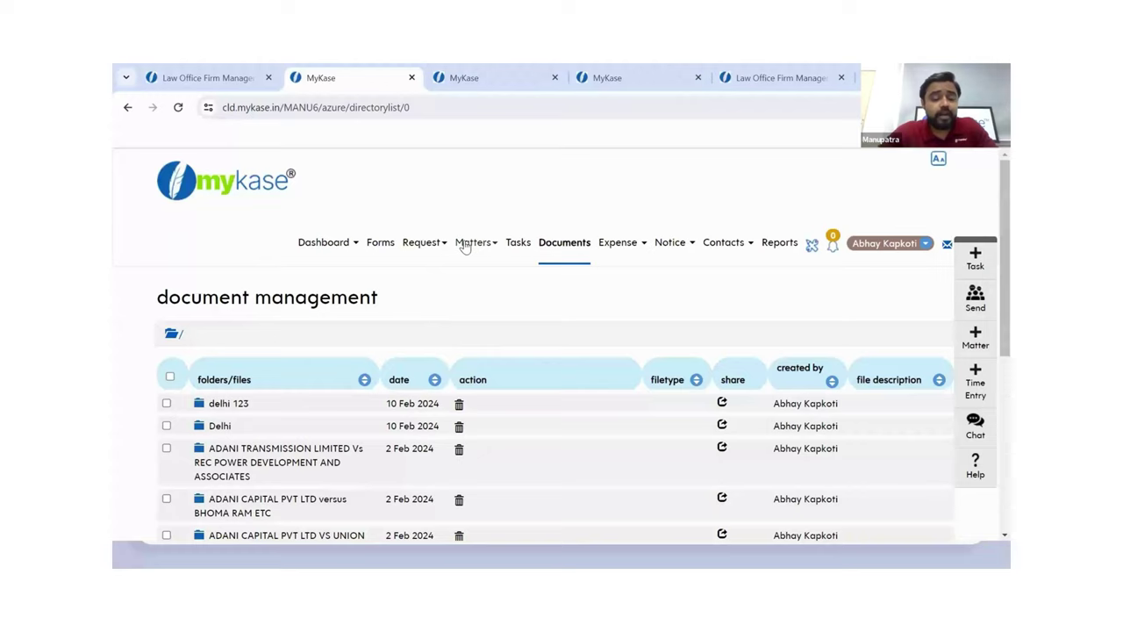
- Open the Brand Value Communications Ltd. vs. Tata Play Ltd matter from the matter list and review its documents
left_click(465, 244)
left_click(413, 278)
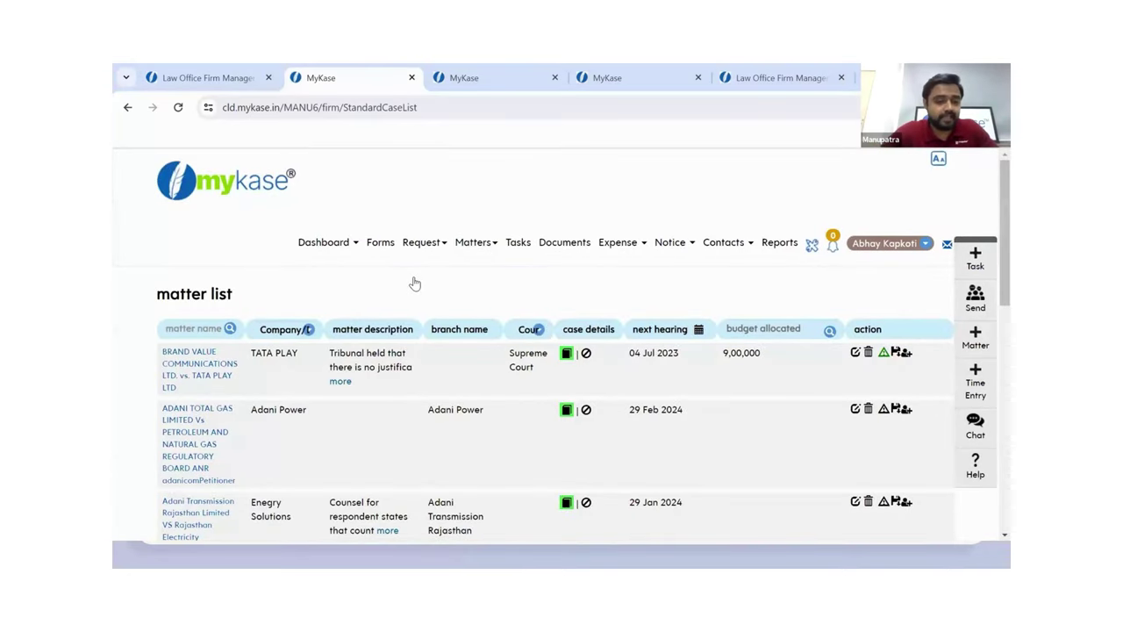
left_click(192, 368)
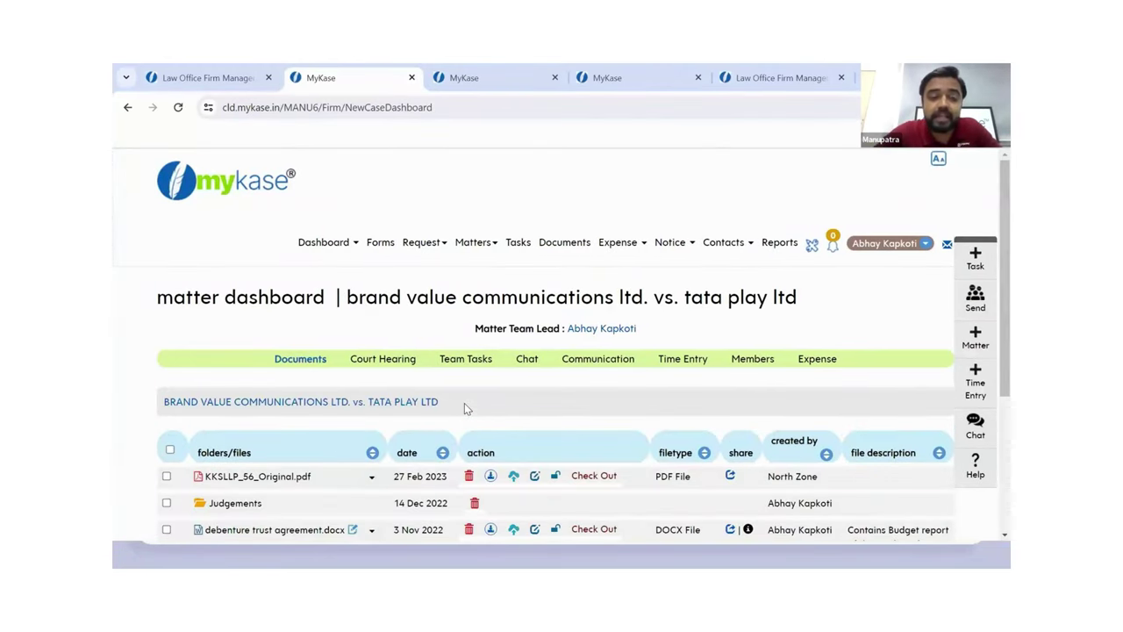
scroll(464, 403, "down", 2)
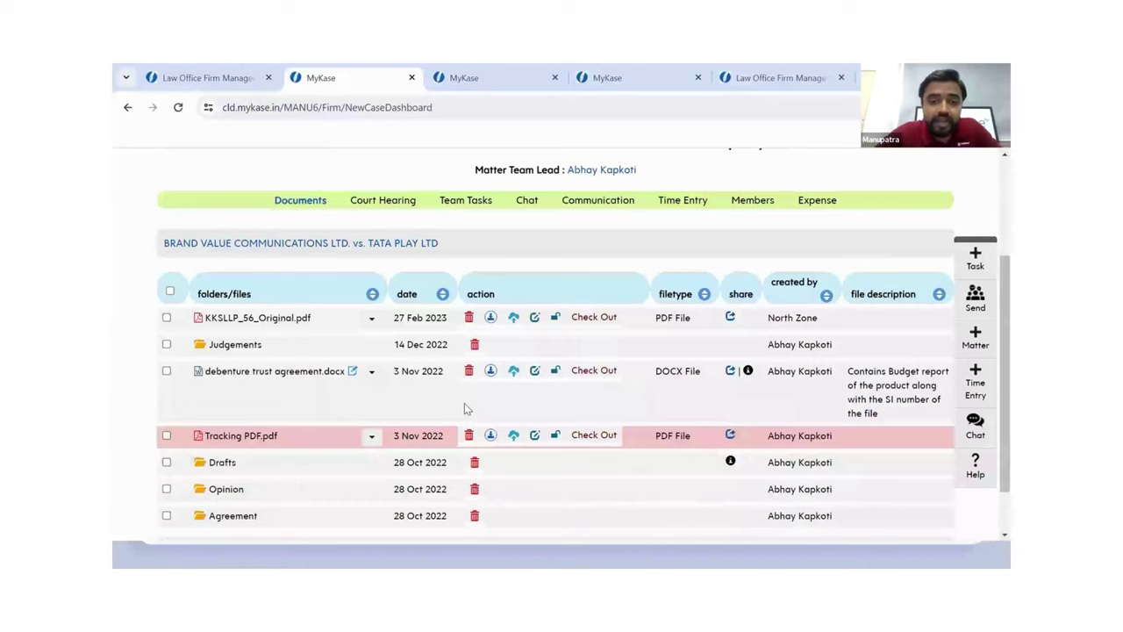
scroll(464, 403, "down", 1)
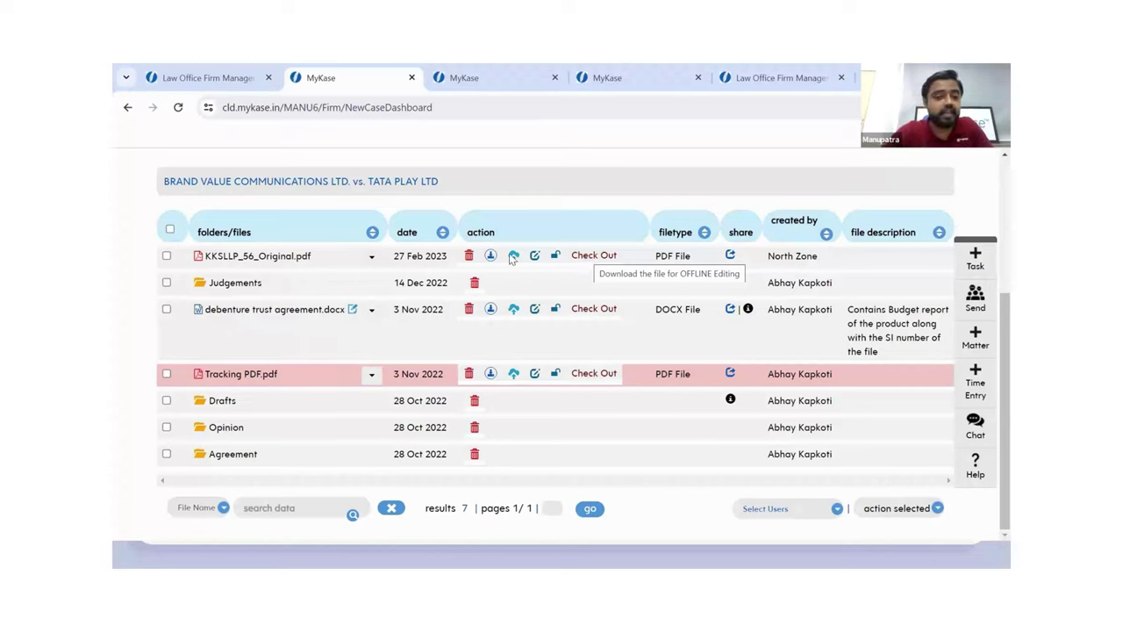
- Check the version history of KKSLLP_56_Original.pdf, close it, and look at the file's sharing option
left_click(372, 258)
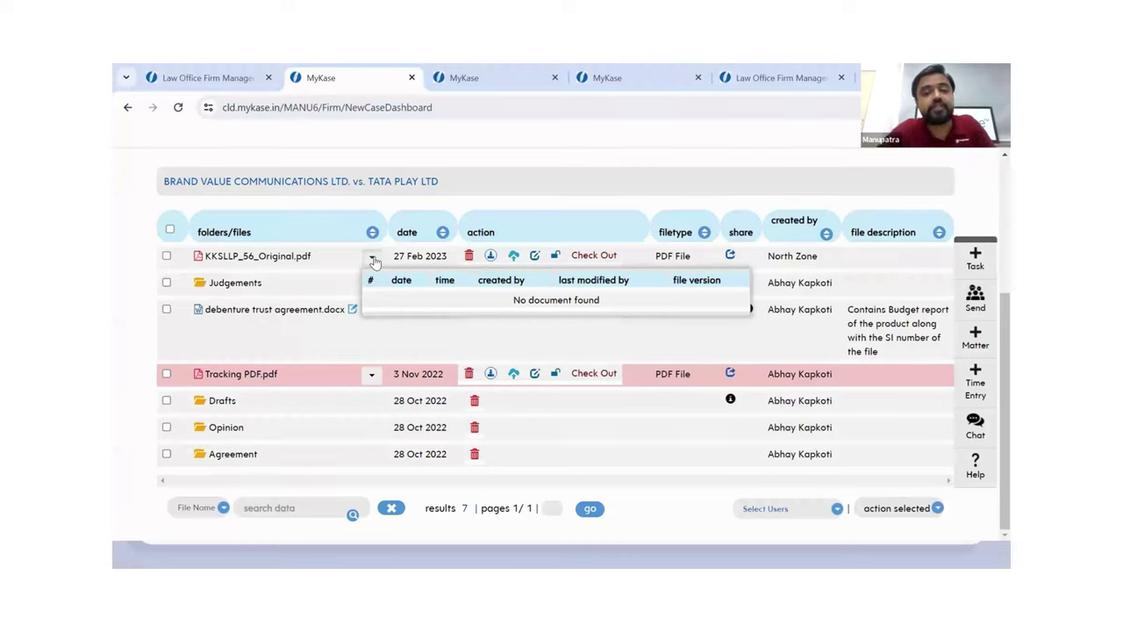
left_click(516, 216)
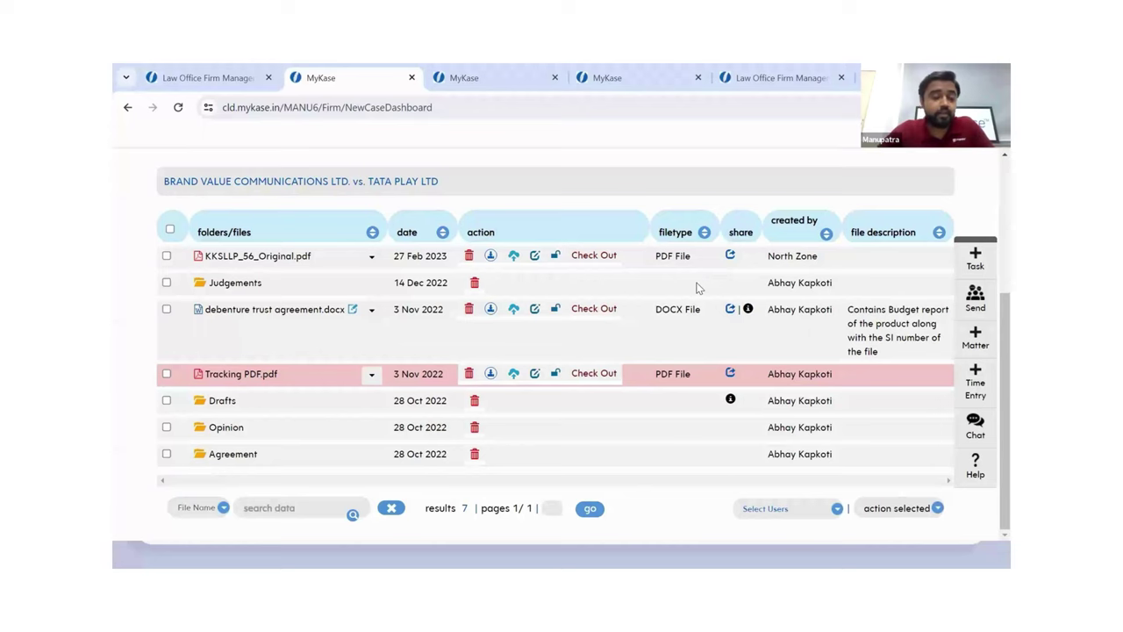
scroll(698, 288, "up", 1)
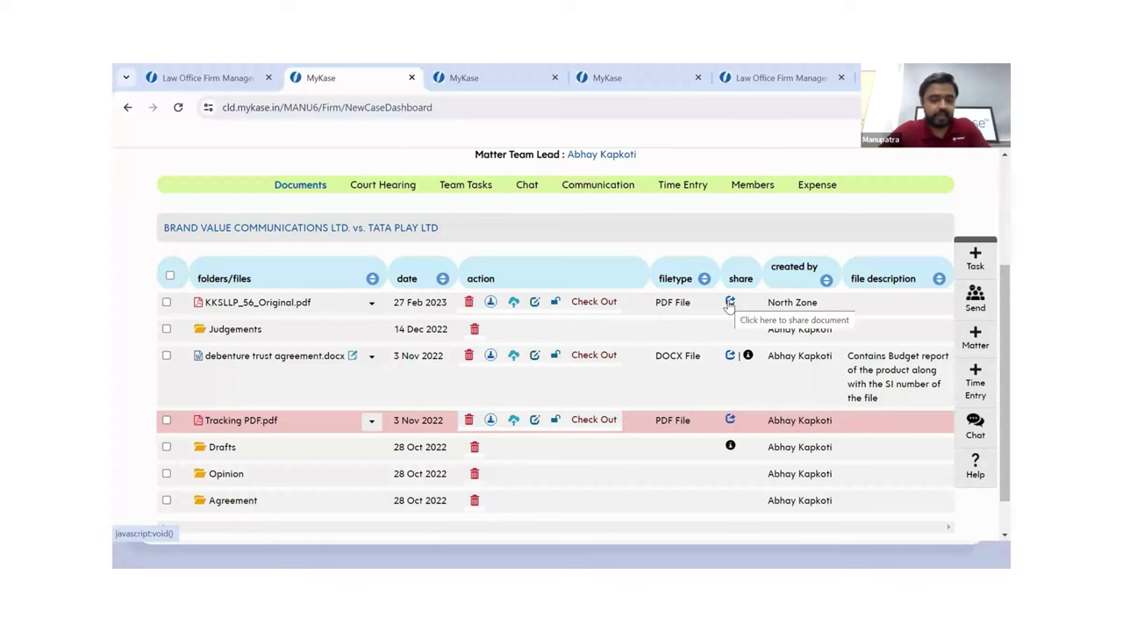
- Check the presentation slide briefly, return to the matter dashboard, and review the matter's communication notes
key("alt+Tab")
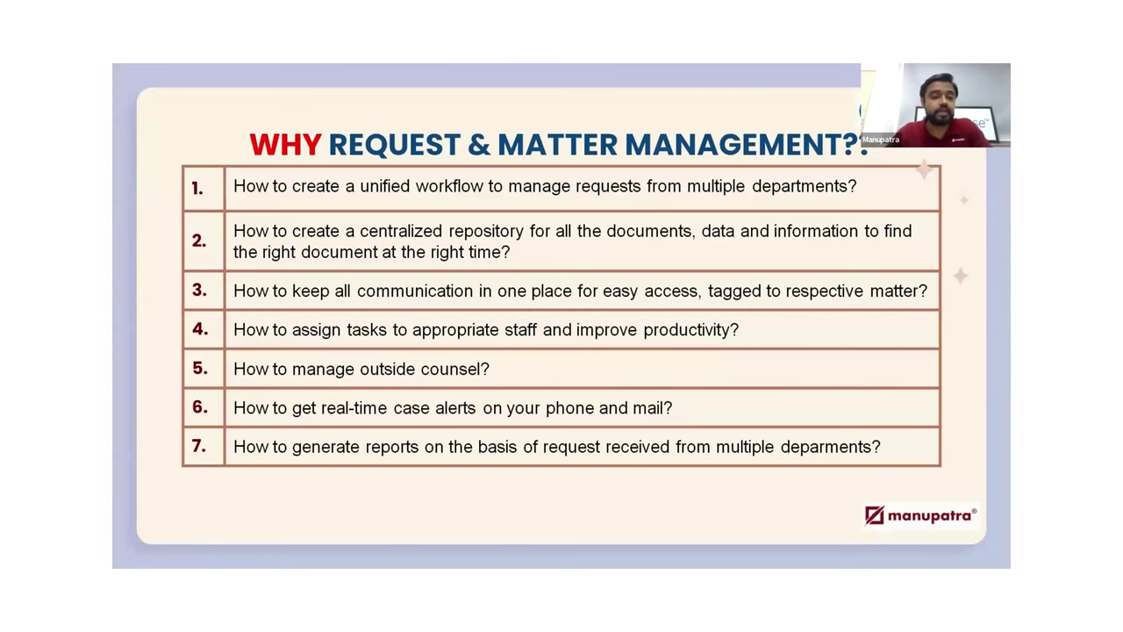
key("alt+Tab")
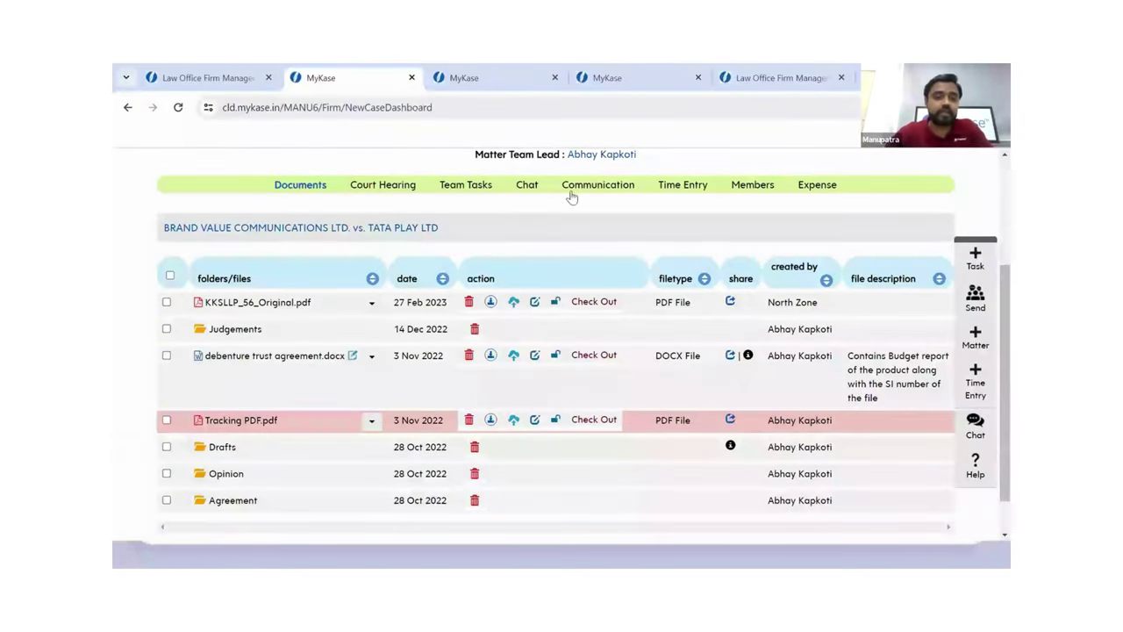
left_click(587, 186)
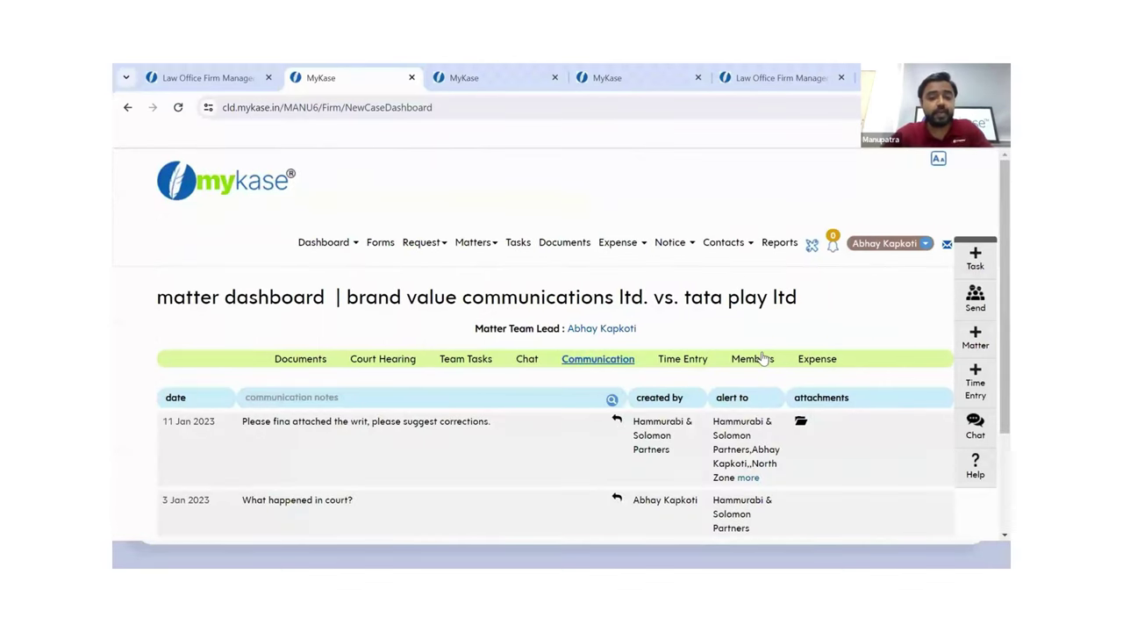
scroll(832, 415, "down", 3)
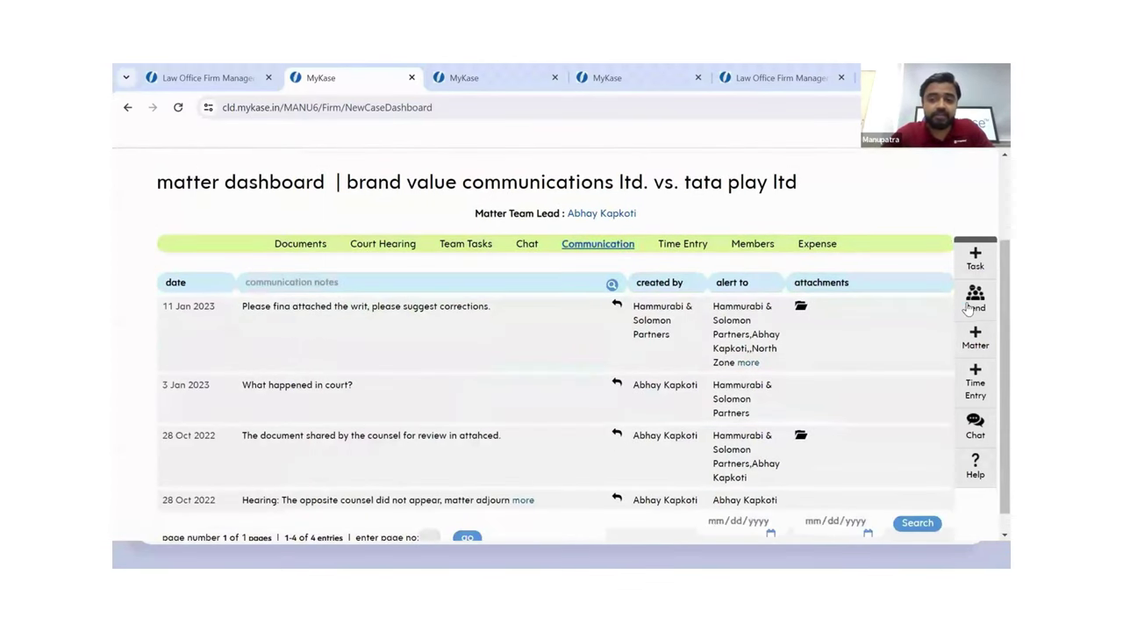
- Open the add communication form for the matter, examine its alert member and attachment options, and close it without sending
left_click(969, 306)
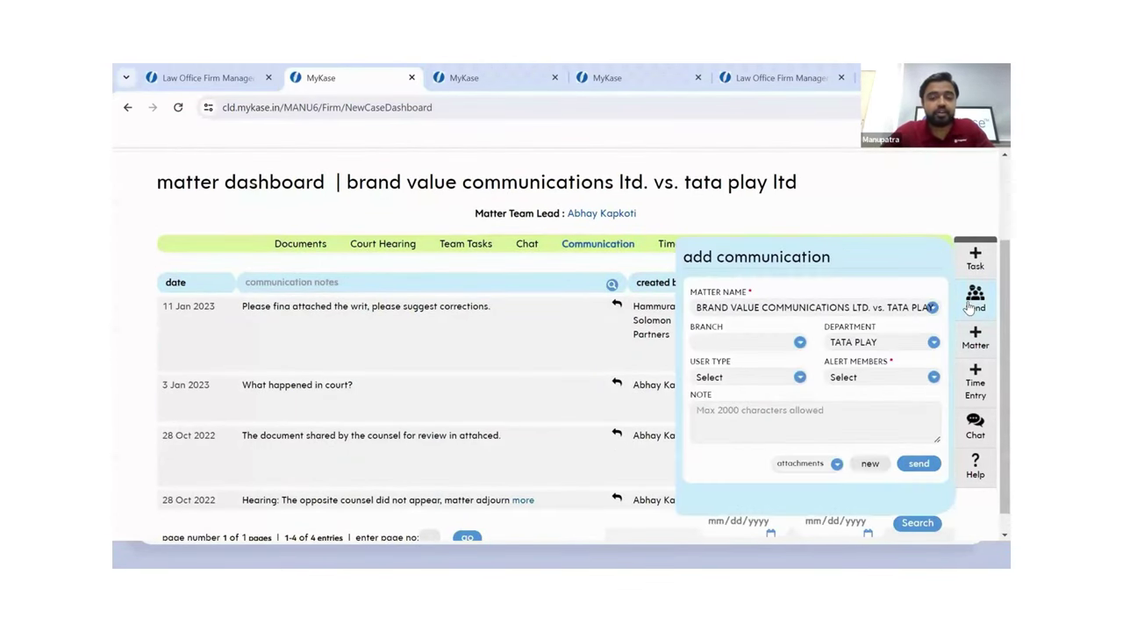
left_click(878, 379)
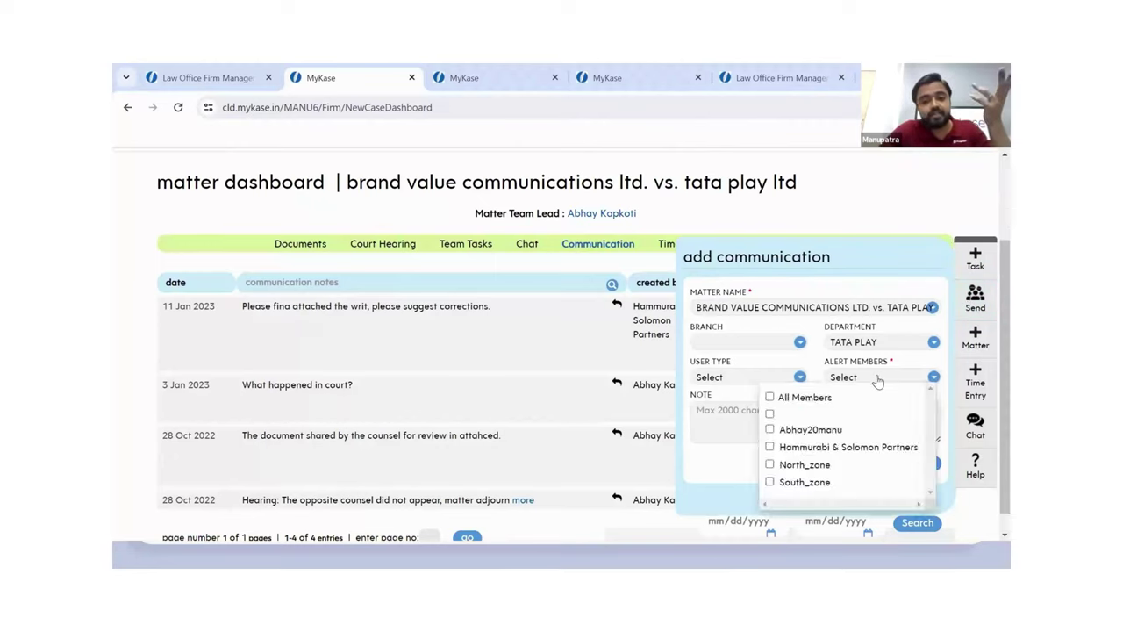
left_click(834, 411)
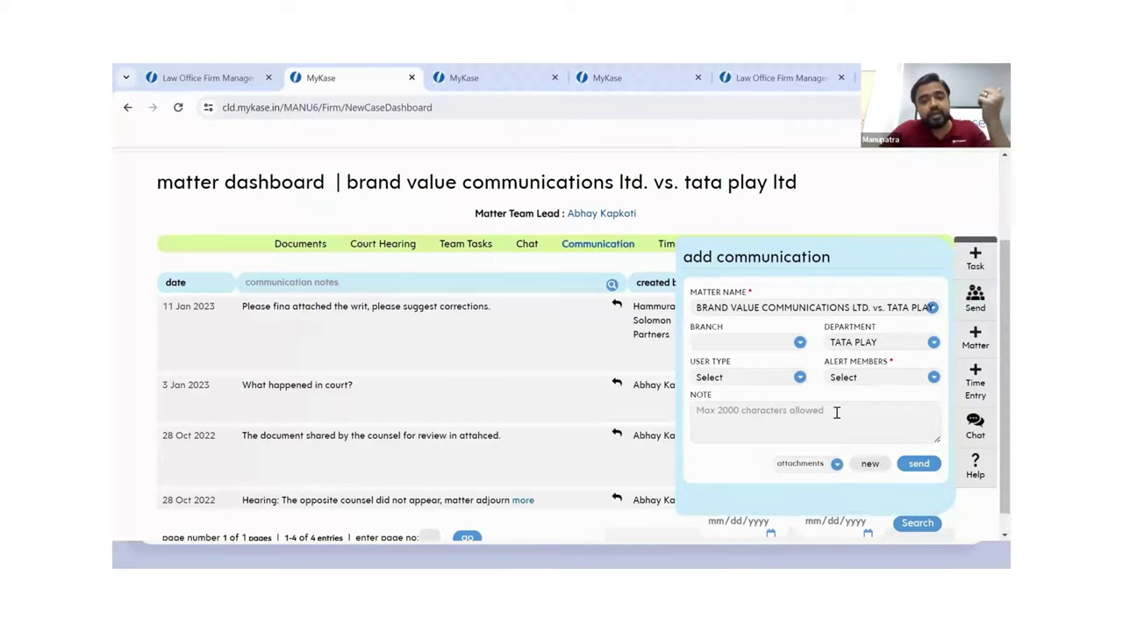
left_click(803, 468)
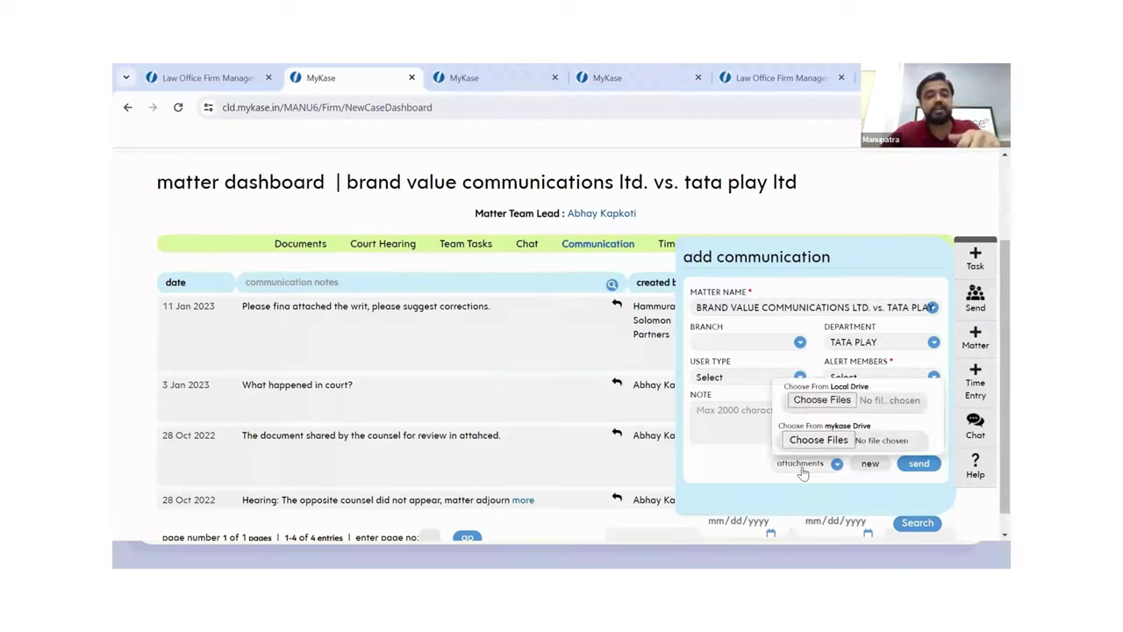
left_click(974, 311)
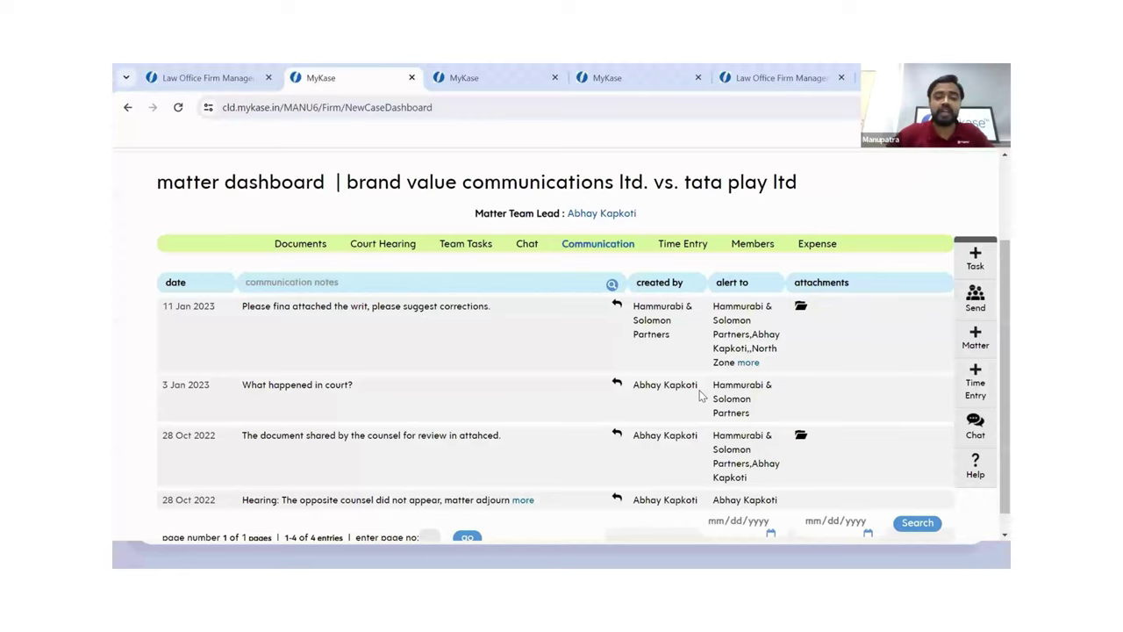
scroll(700, 396, "down", 1)
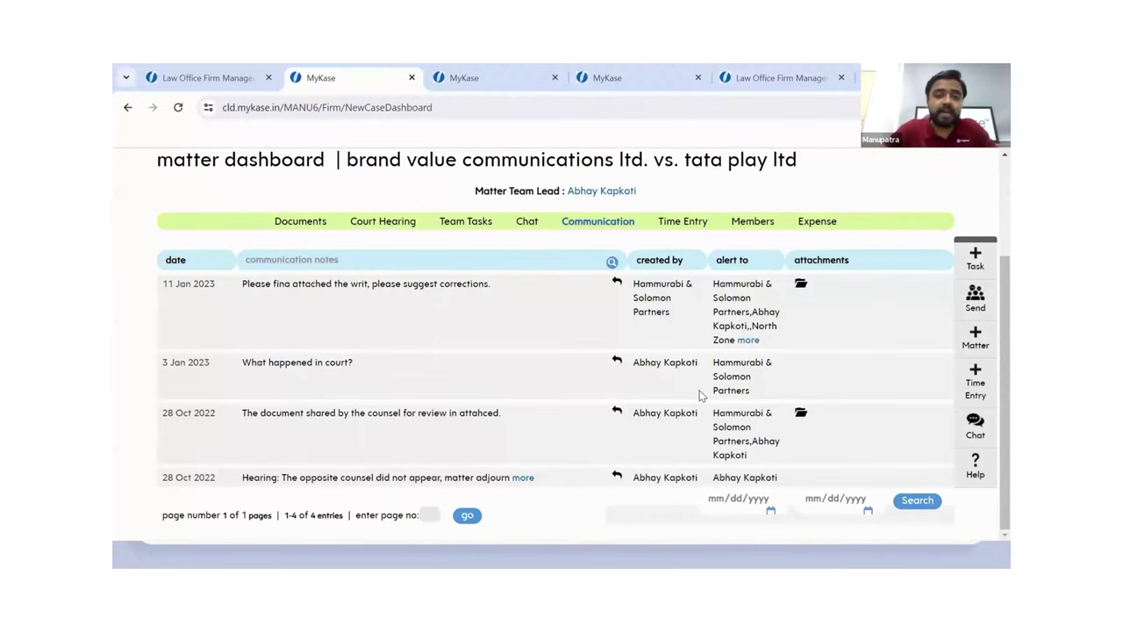
scroll(699, 395, "up", 3)
scroll(700, 395, "down", 2)
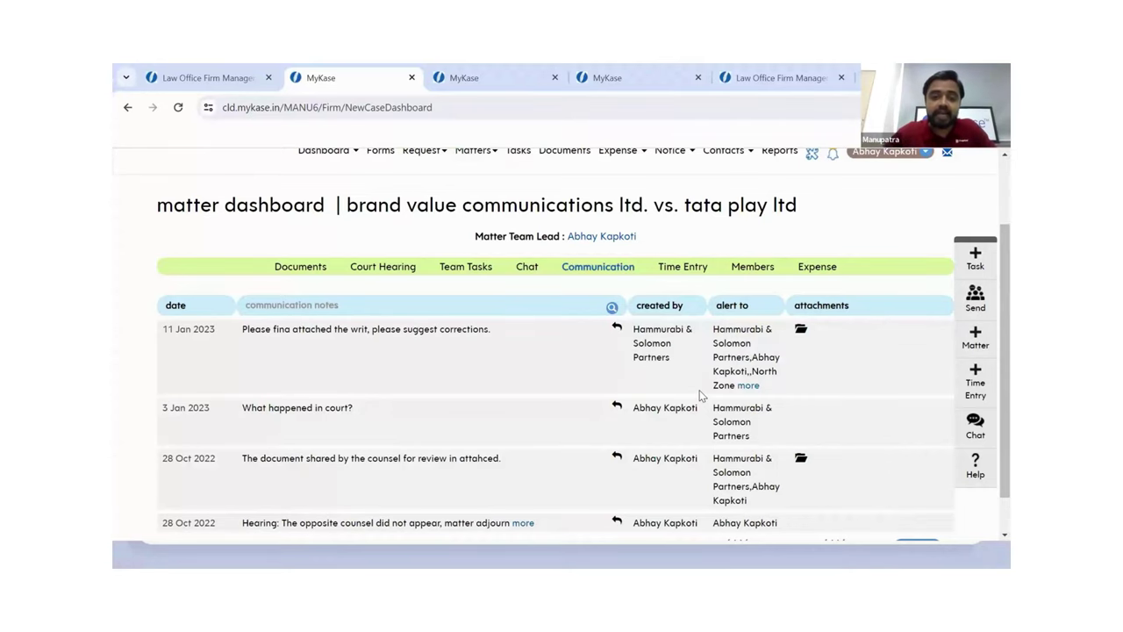
- Reopen the add communication form for the matter, check its alert member choices, and close it without sending
scroll(702, 396, "down", 1)
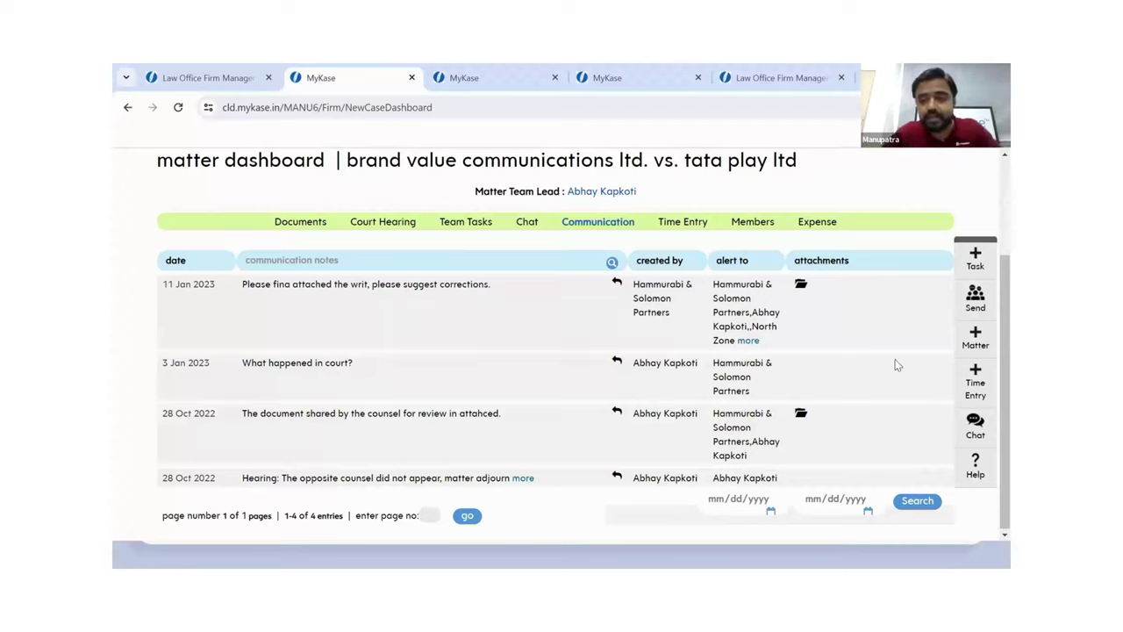
left_click(964, 317)
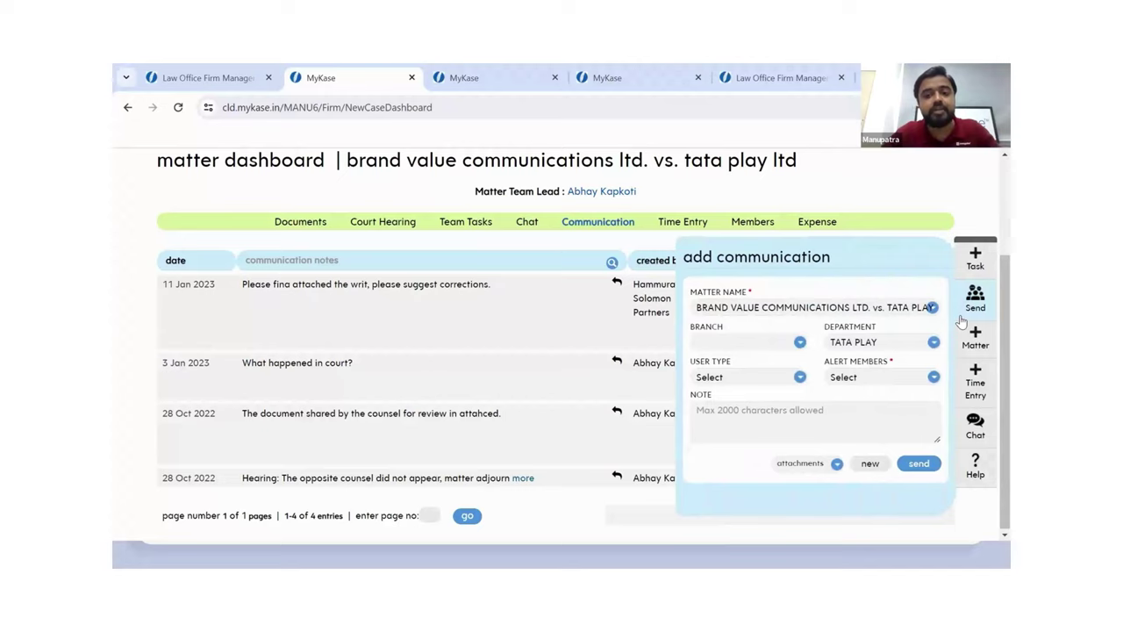
left_click(883, 378)
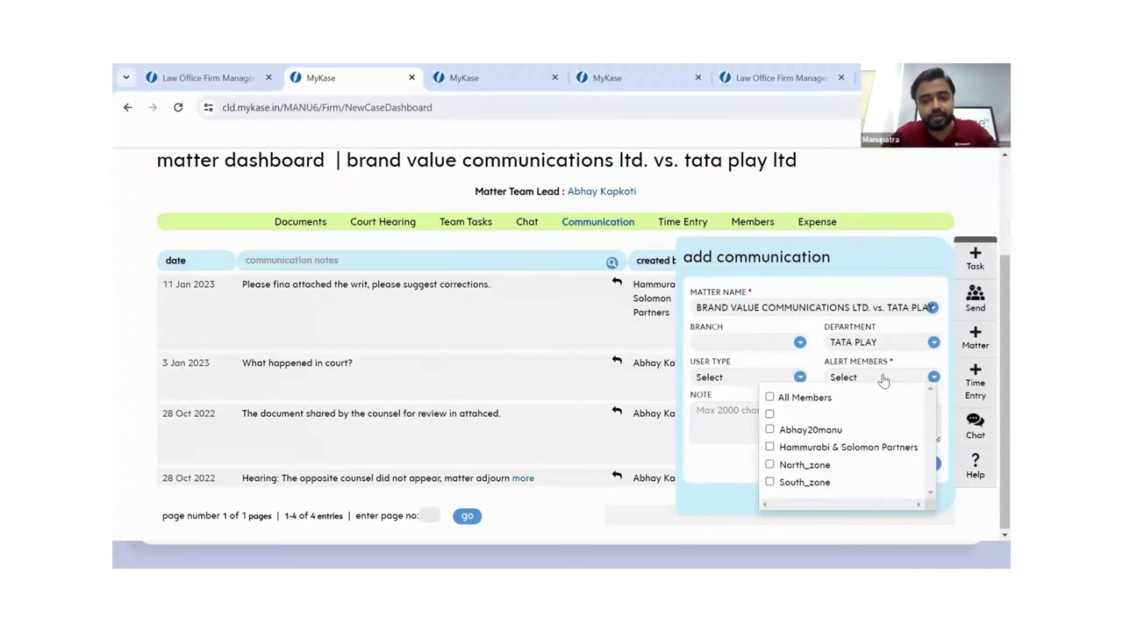
left_click(965, 304)
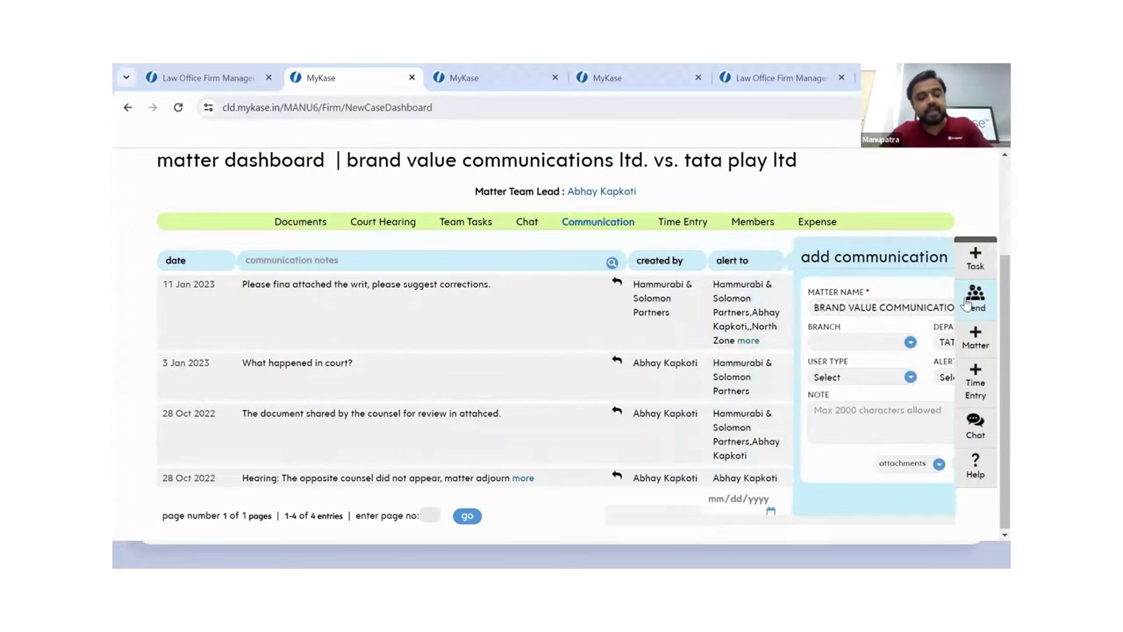
- Check the presentation slide briefly, then review the matter's team tasks and the options for filtering them by status
key("alt+Tab")
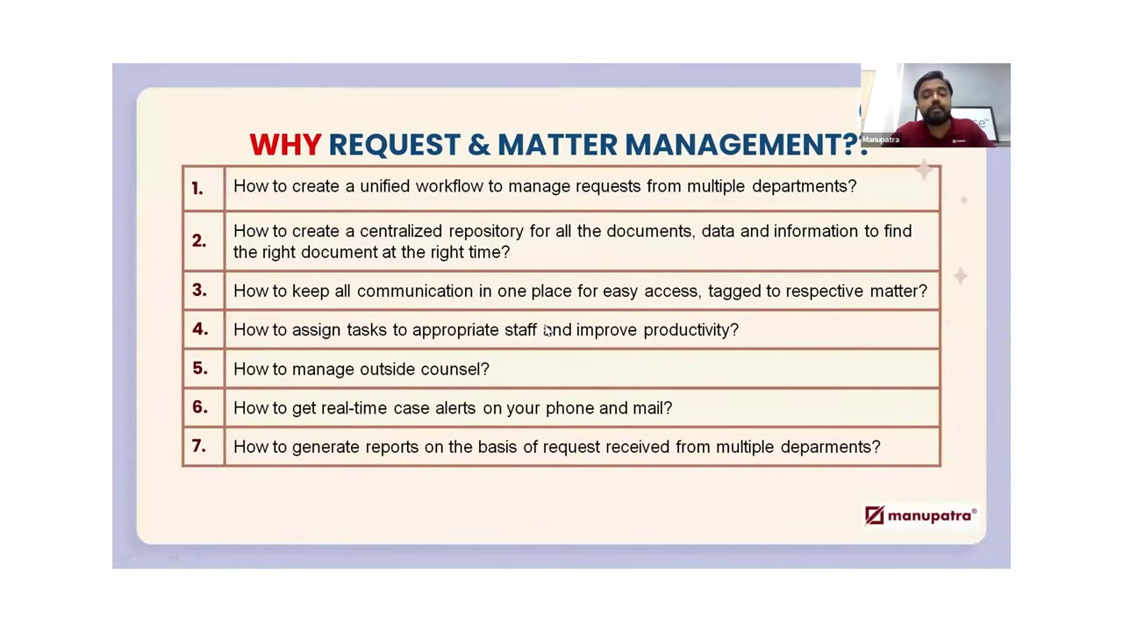
key("alt+Tab")
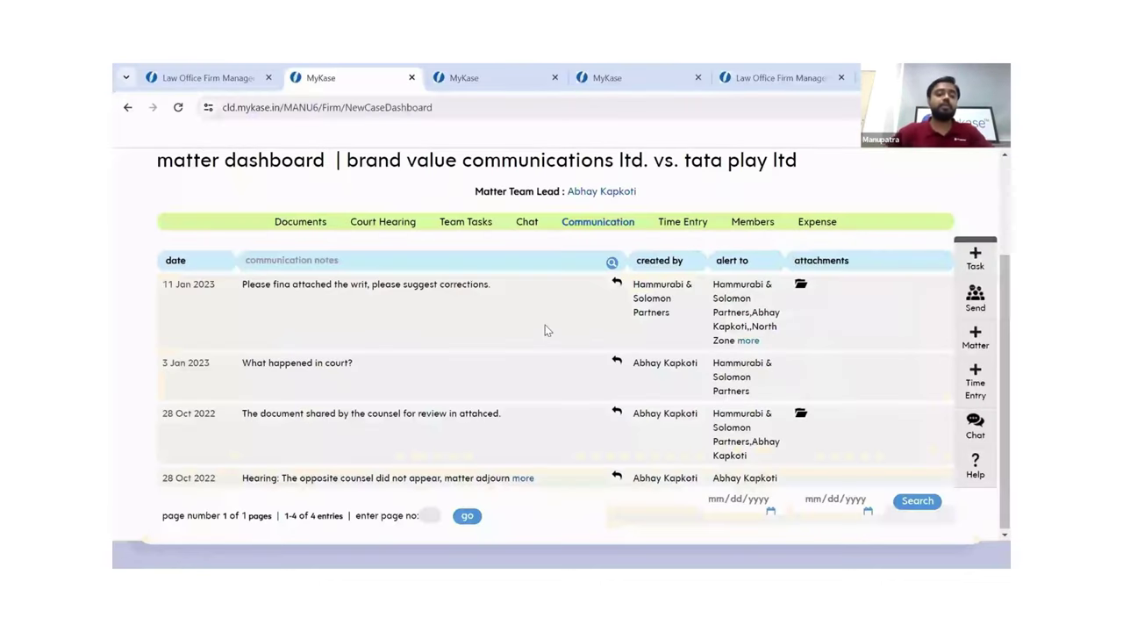
left_click(468, 227)
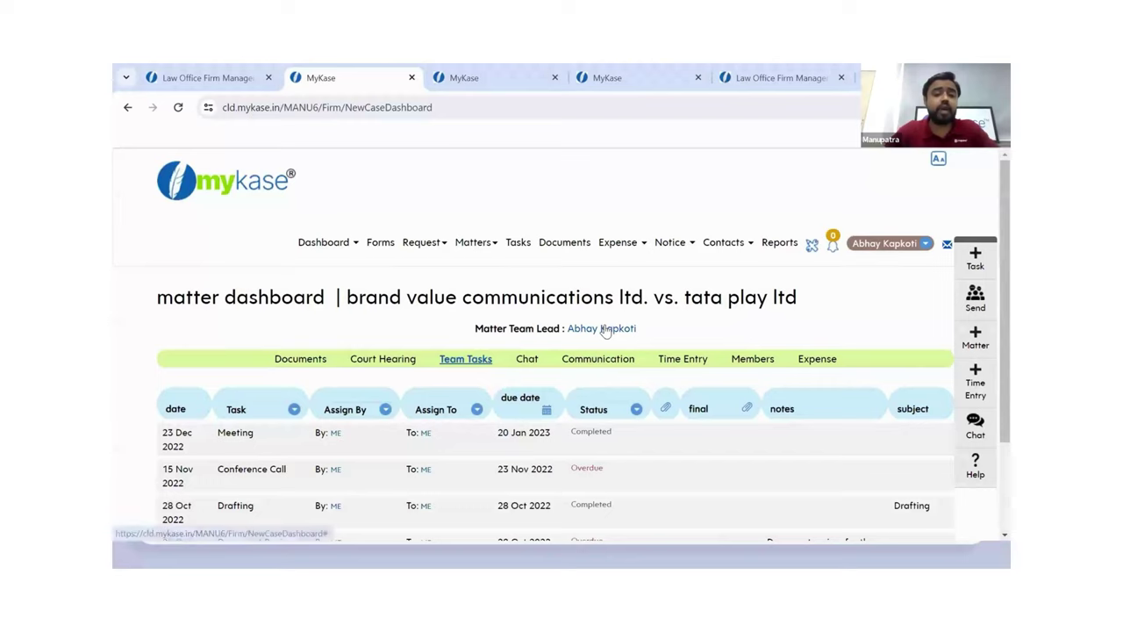
scroll(606, 330, "down", 3)
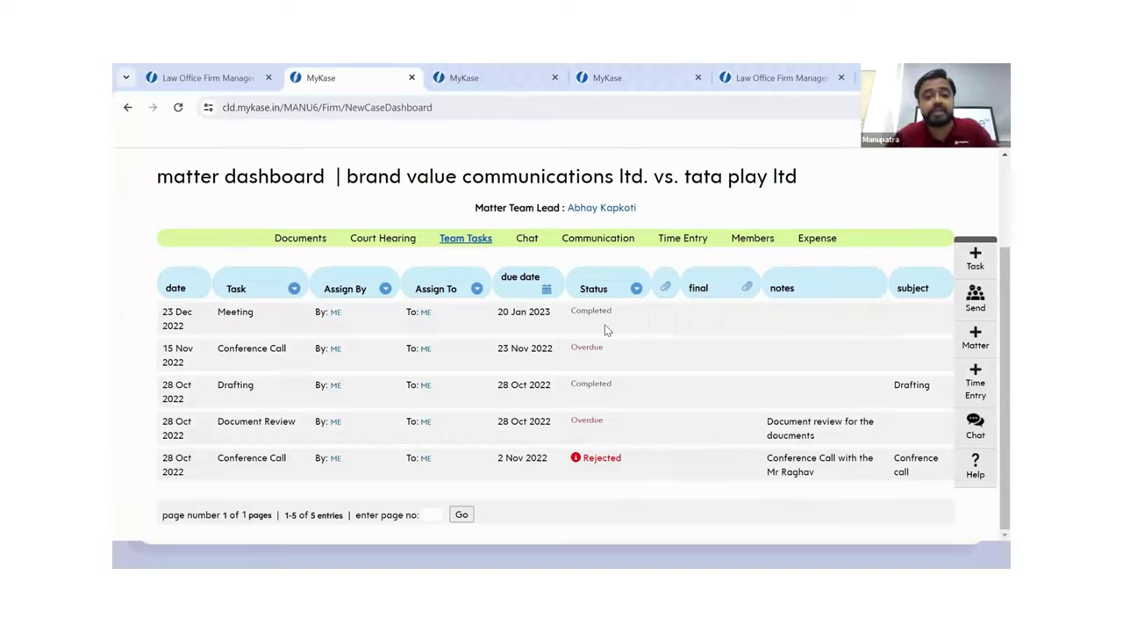
left_click(636, 289)
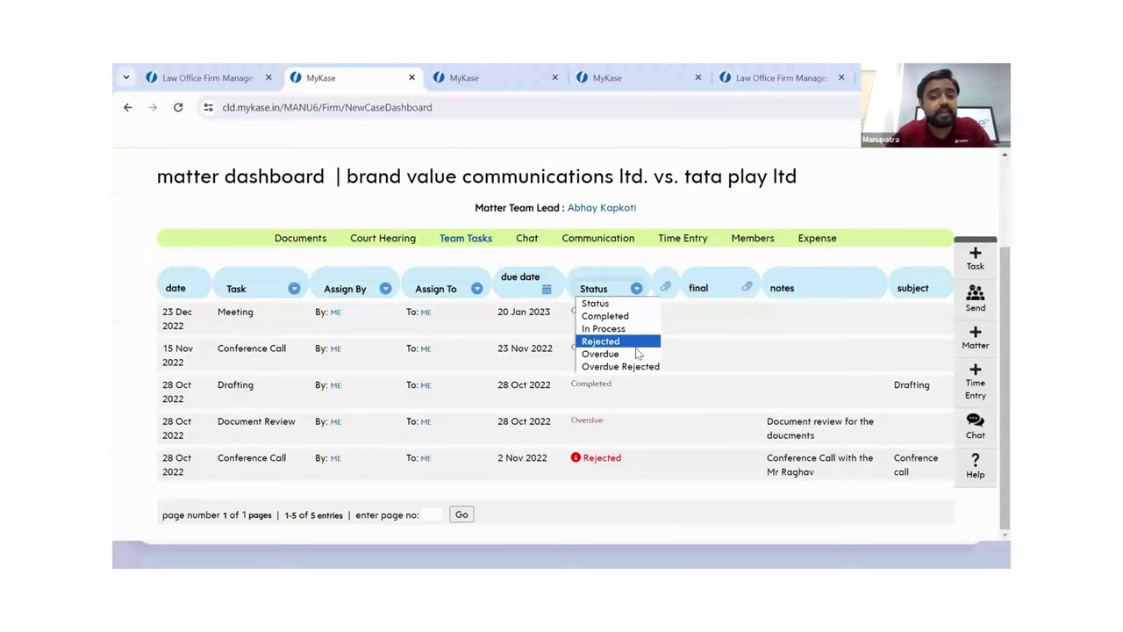
left_click(636, 290)
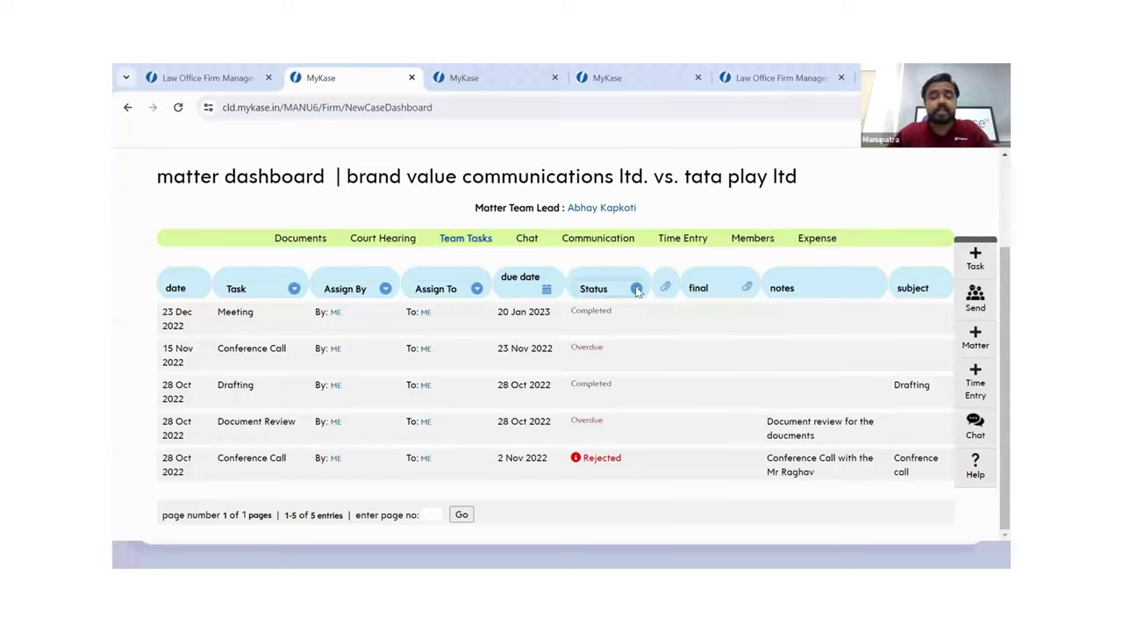
- Examine the add task form's team member, task type, note and attachment options, close it unassigned, and return to the task list
left_click(974, 273)
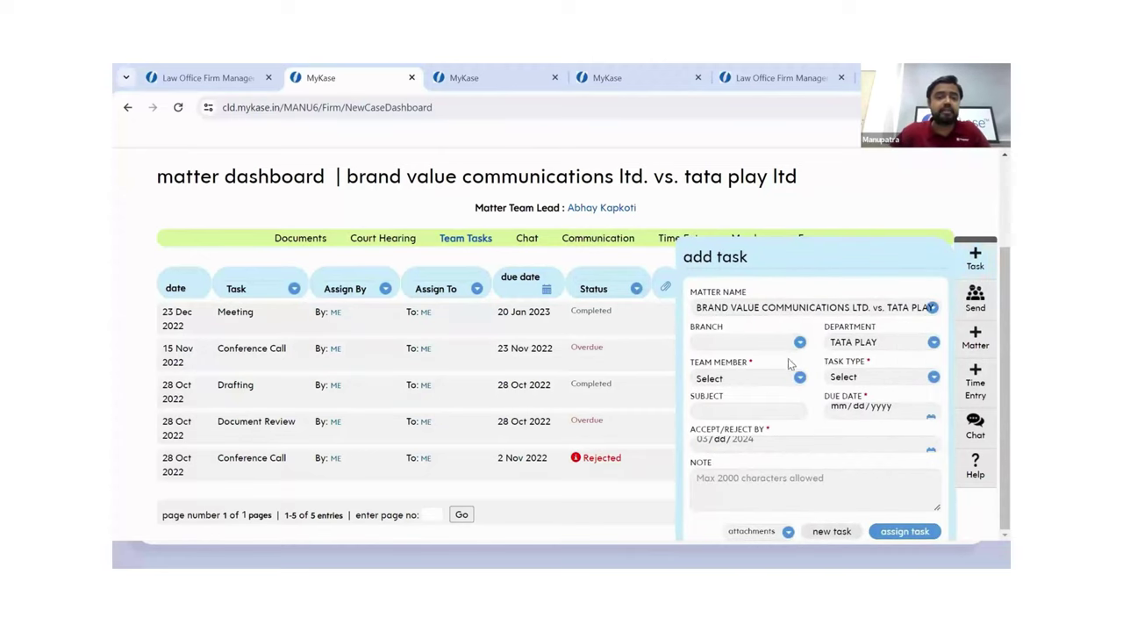
left_click(779, 381)
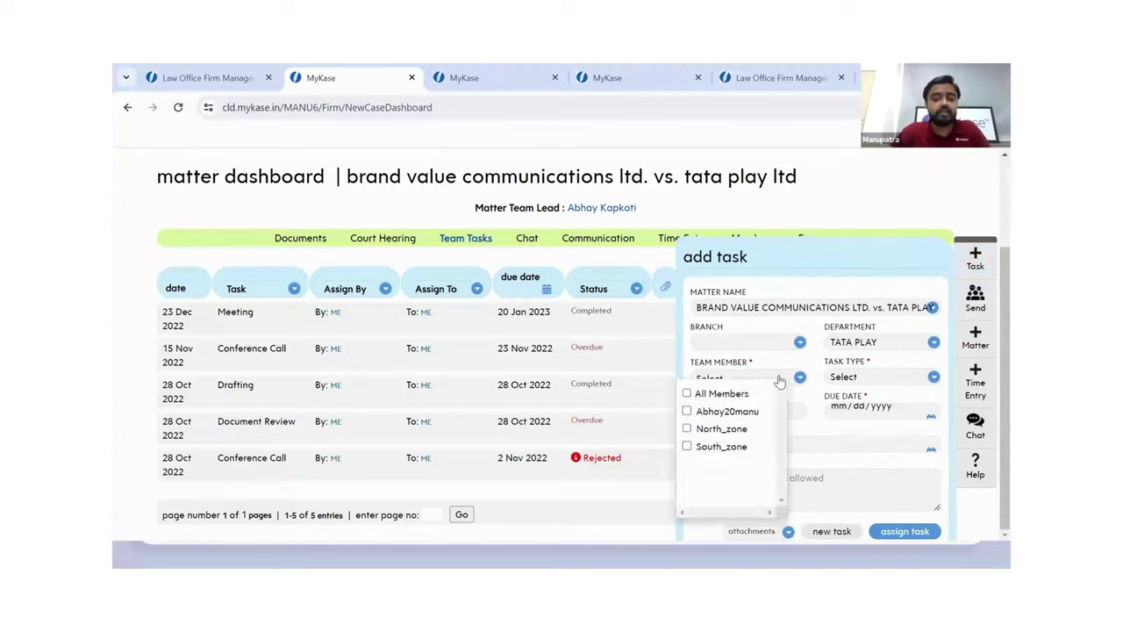
left_click(860, 378)
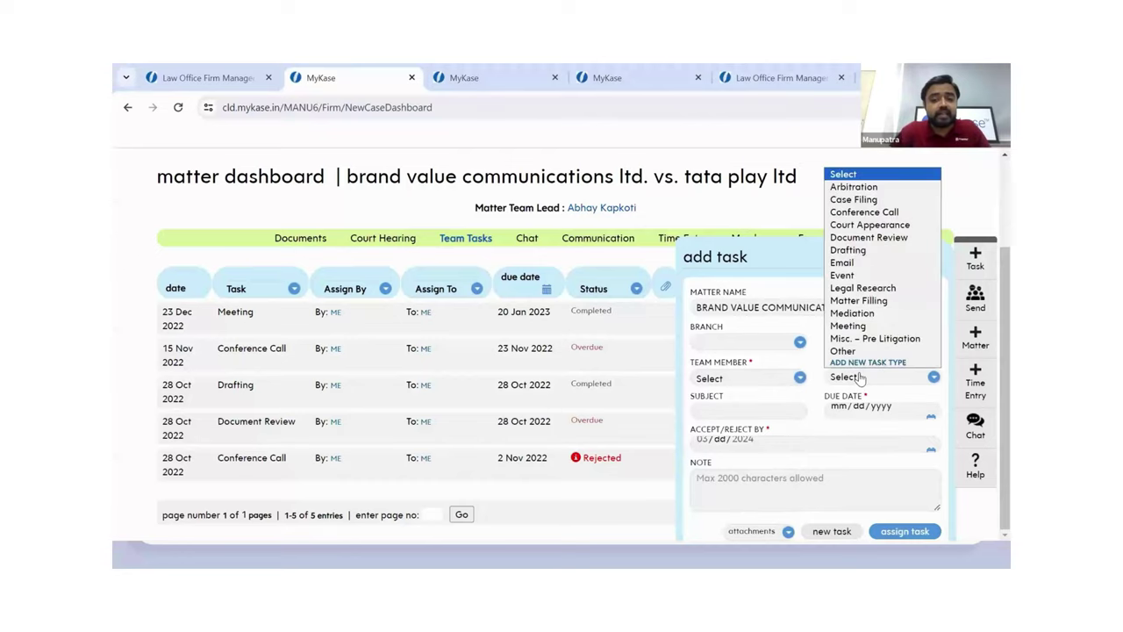
left_click(860, 378)
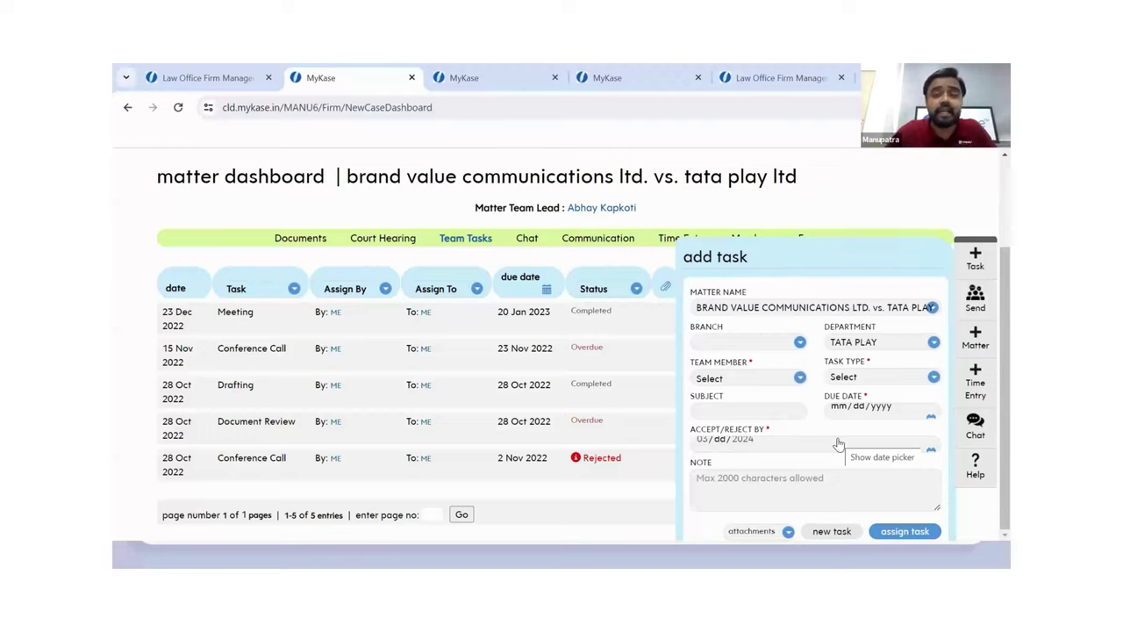
left_click(822, 476)
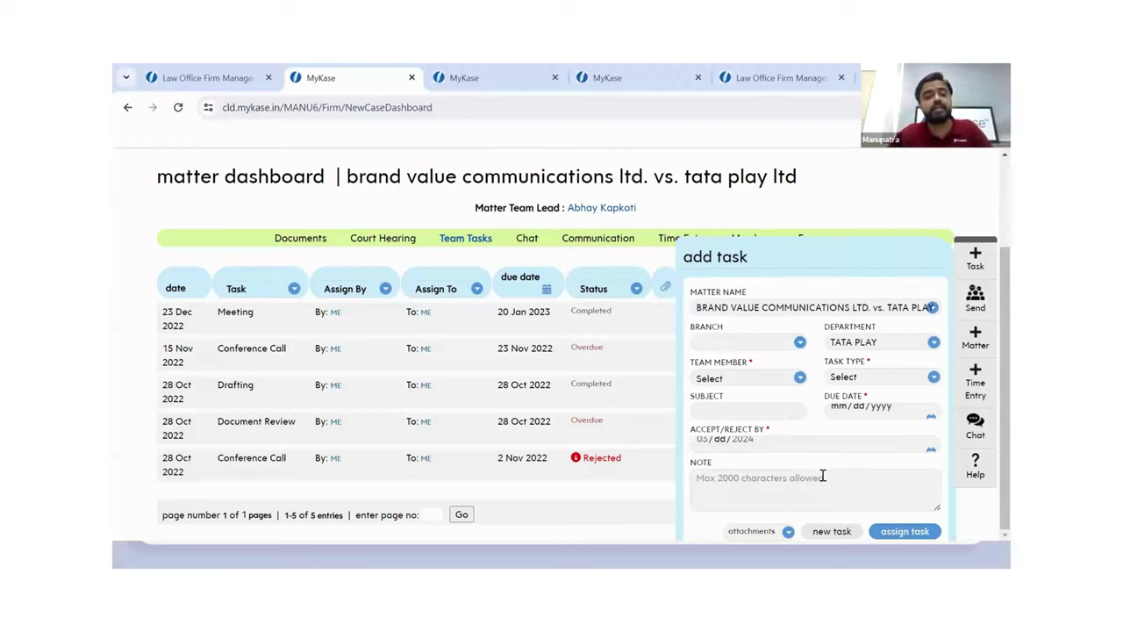
left_click(772, 533)
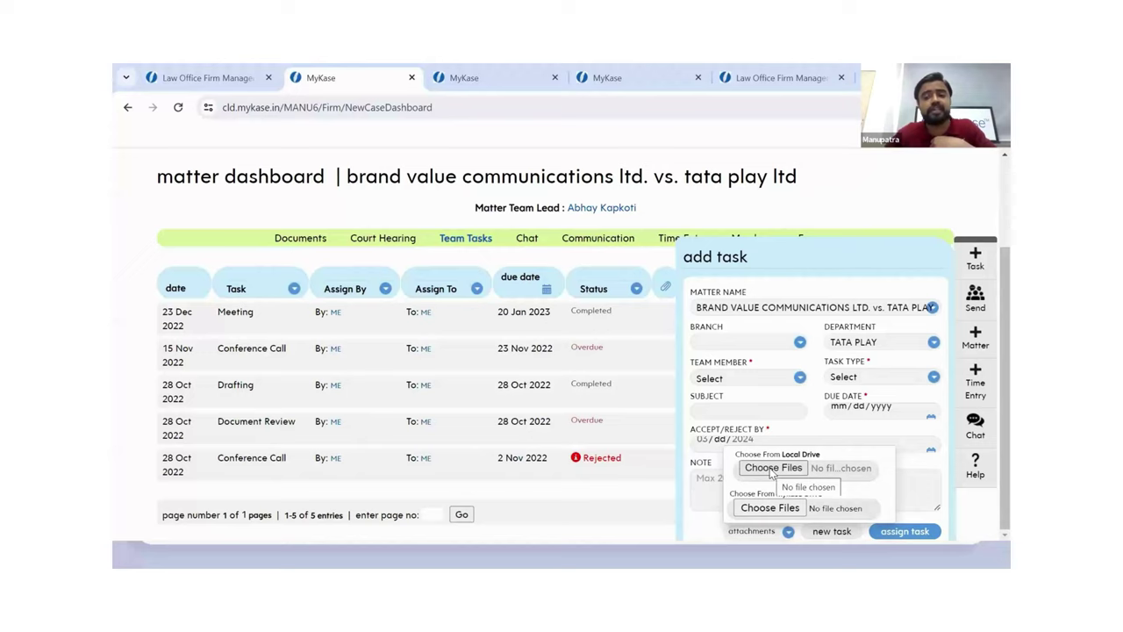
left_click(978, 257)
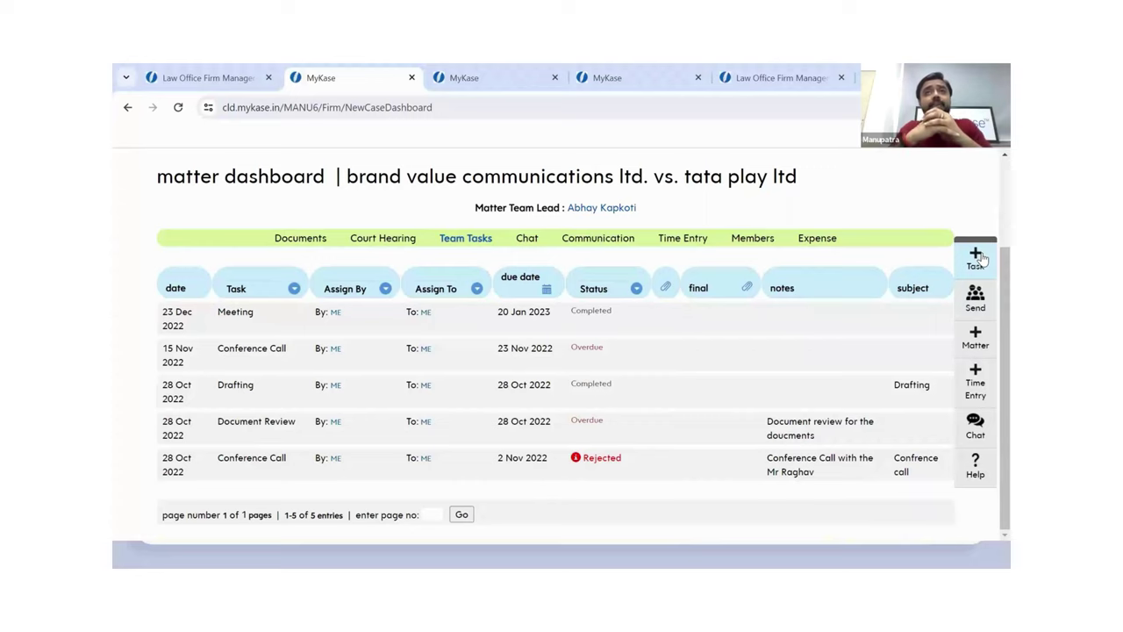
scroll(790, 240, "up", 3)
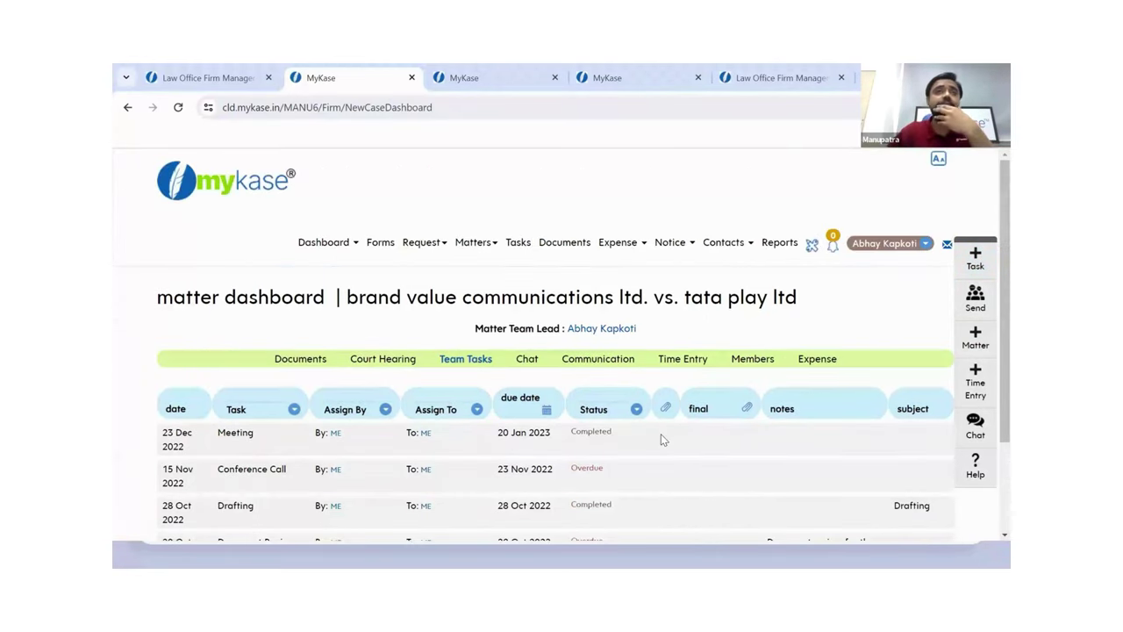
scroll(662, 438, "down", 1)
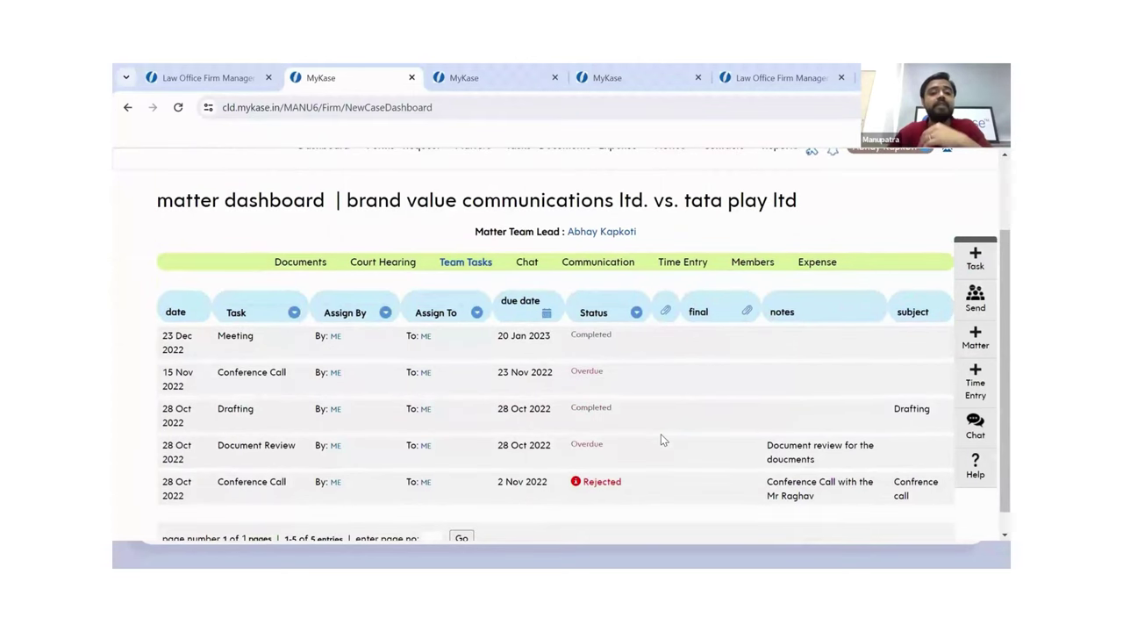
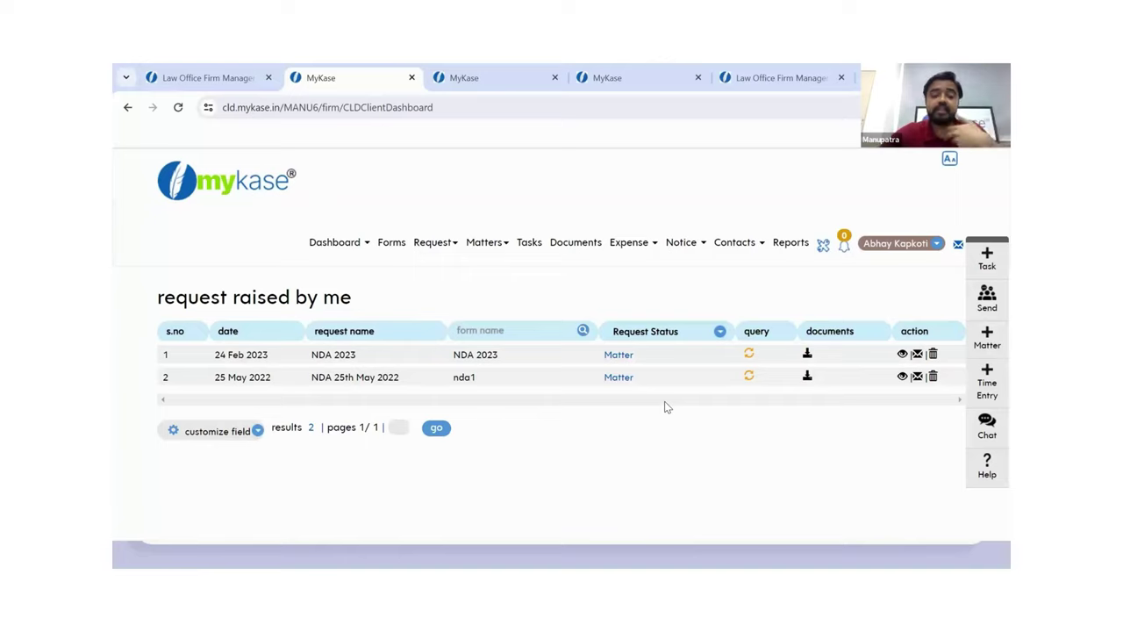
- Review the status filter options for the requests raised by me and look briefly at the presentation slide
left_click(720, 333)
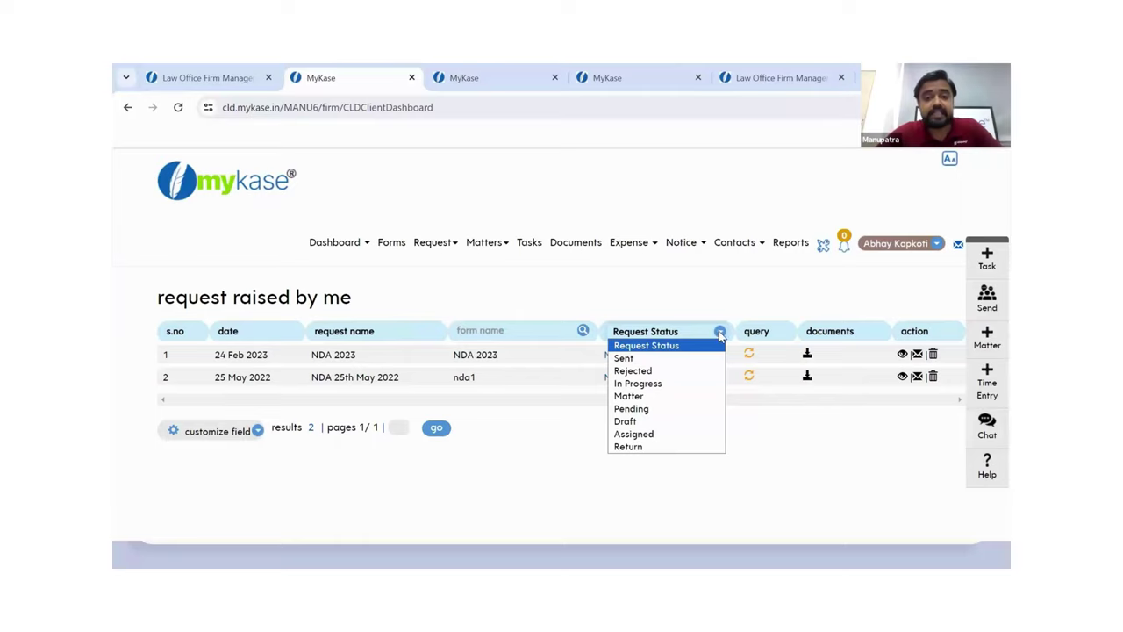
left_click(719, 333)
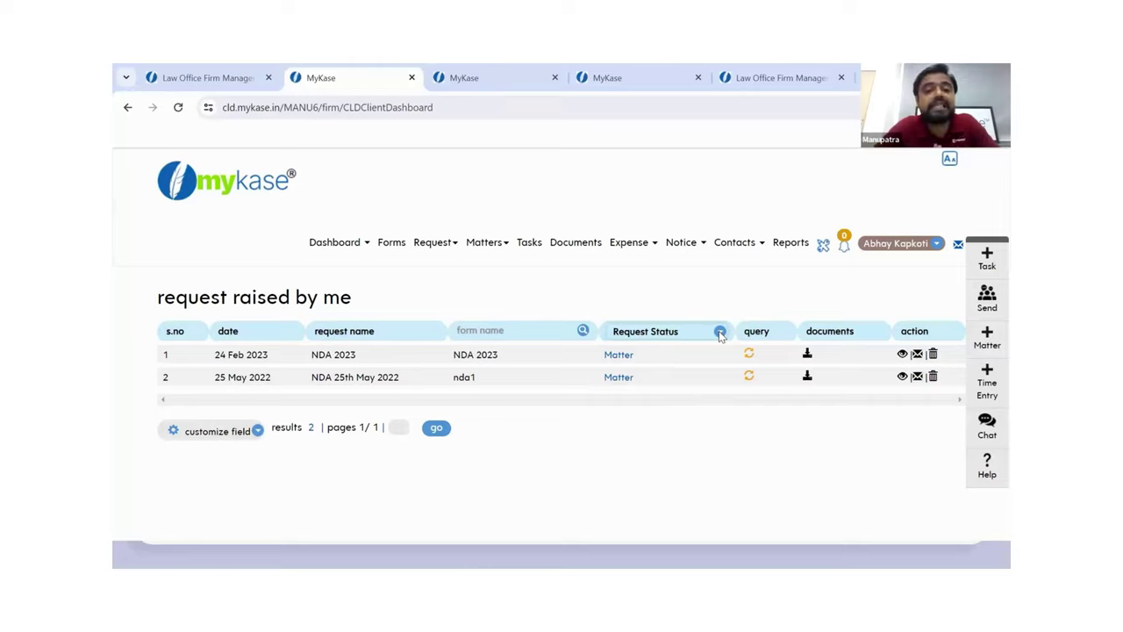
left_click(443, 244)
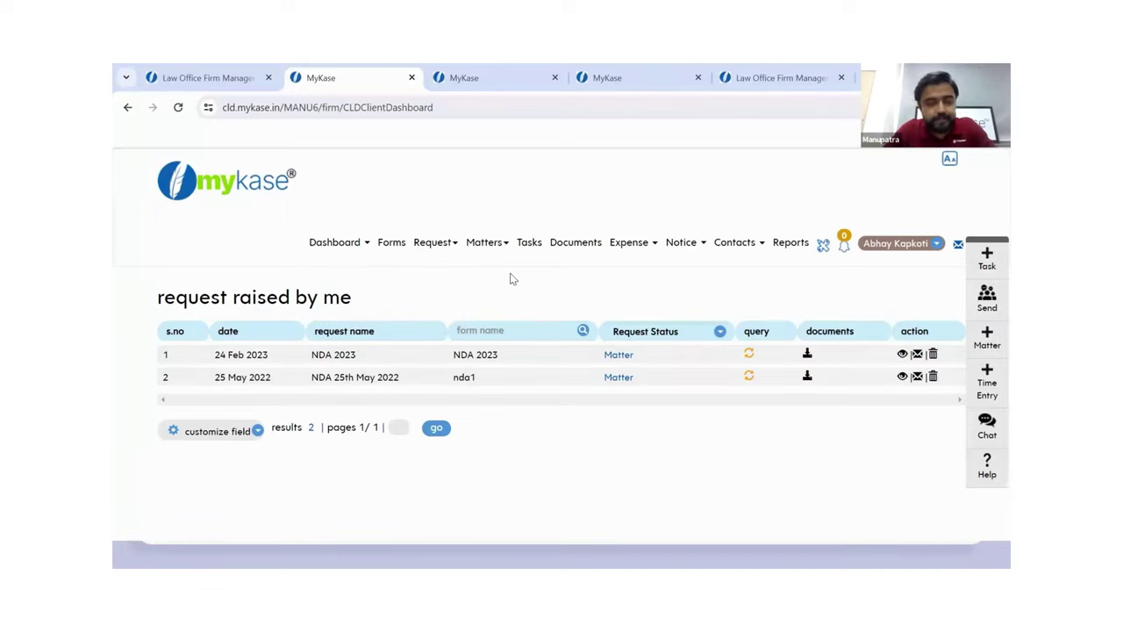
key("alt+Tab")
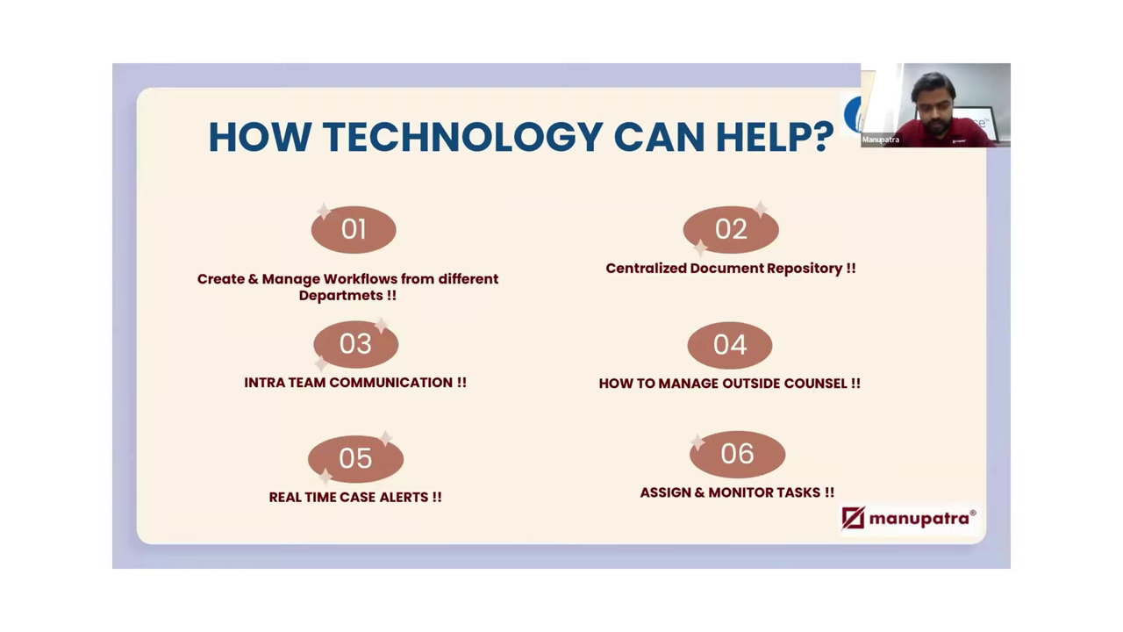
key("alt+Tab")
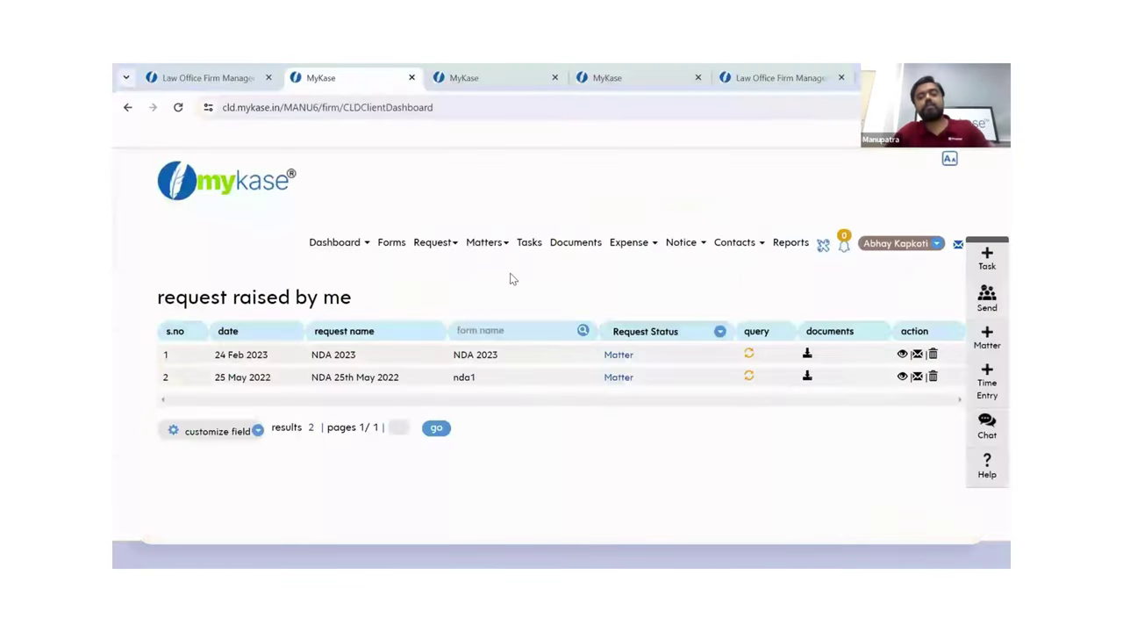
- Look at document management, then open the Brand Value Communications Ltd. vs. Tata Play Ltd matter from My Matters and review its documents
left_click(579, 244)
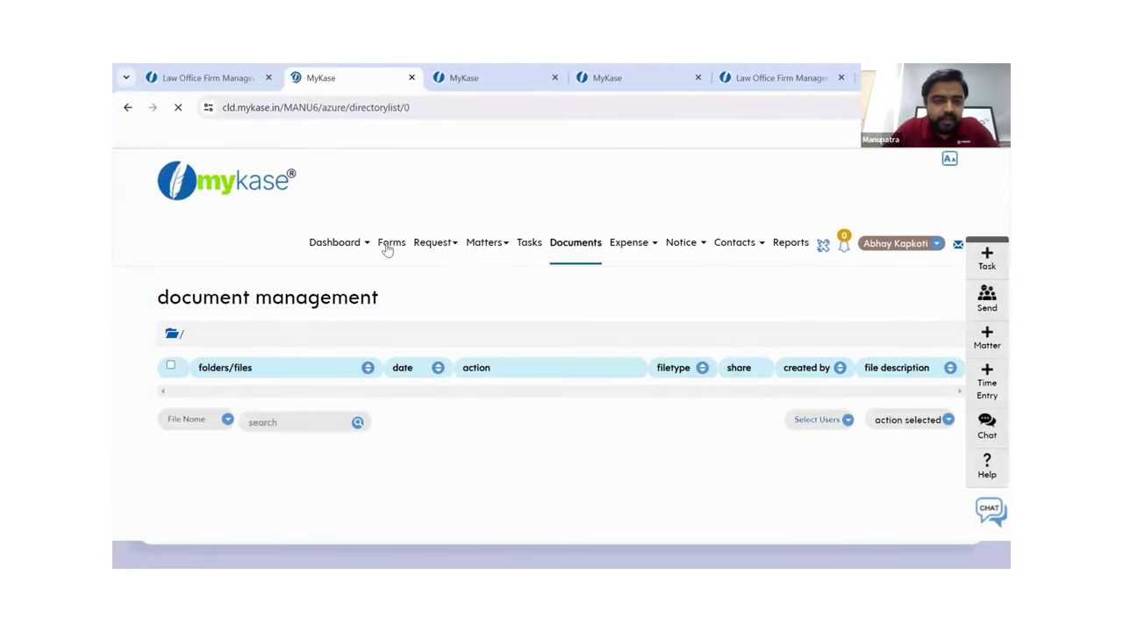
left_click(478, 242)
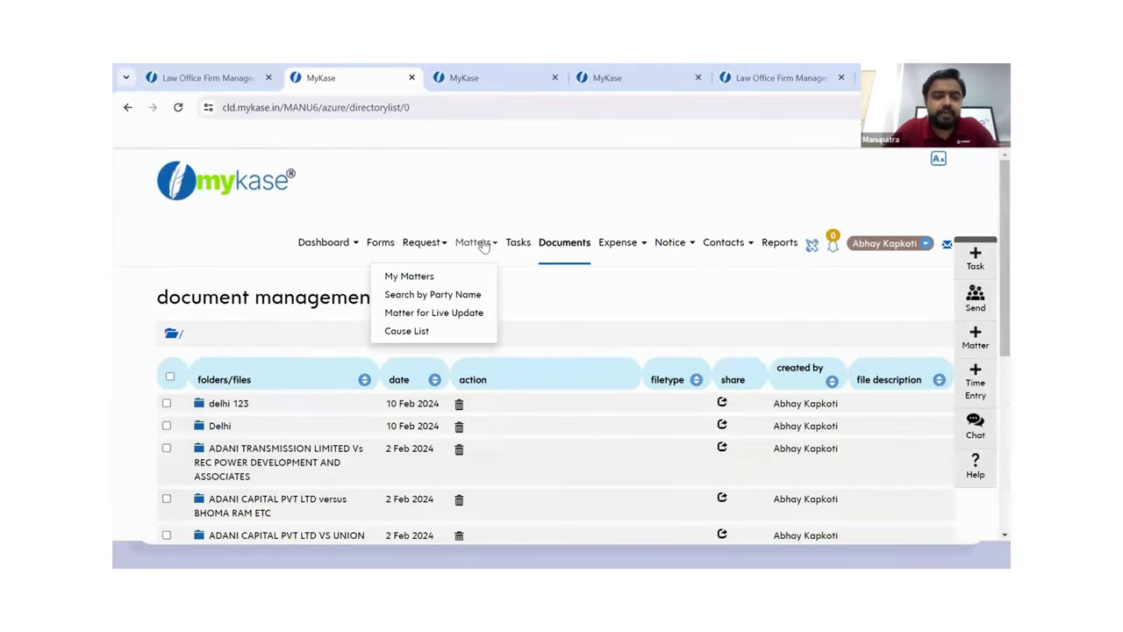
left_click(424, 277)
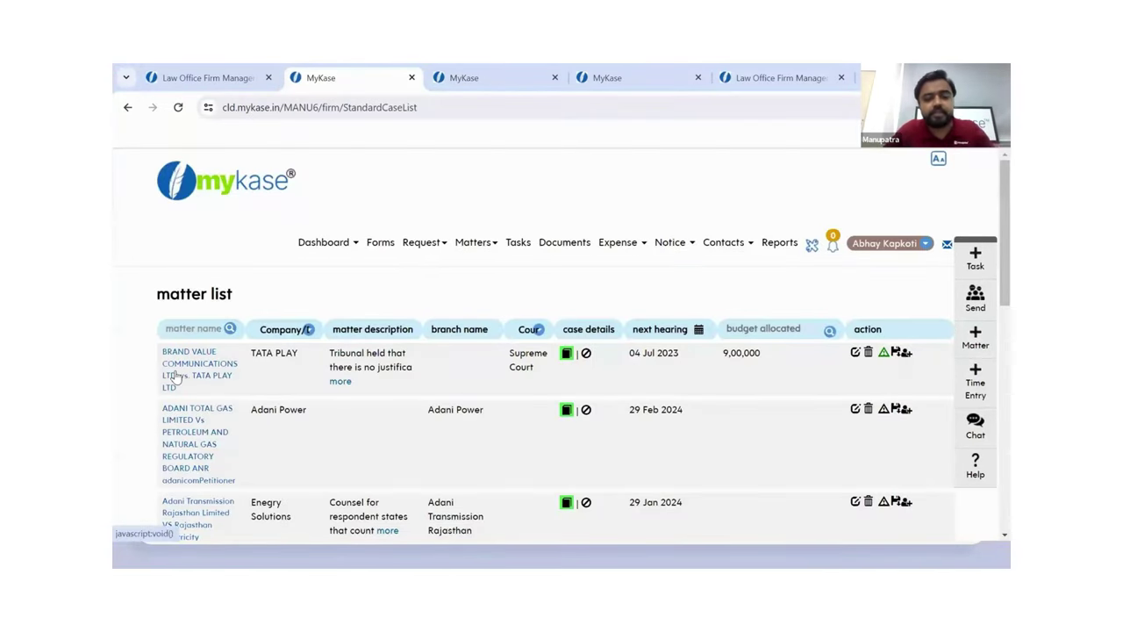
left_click(173, 375)
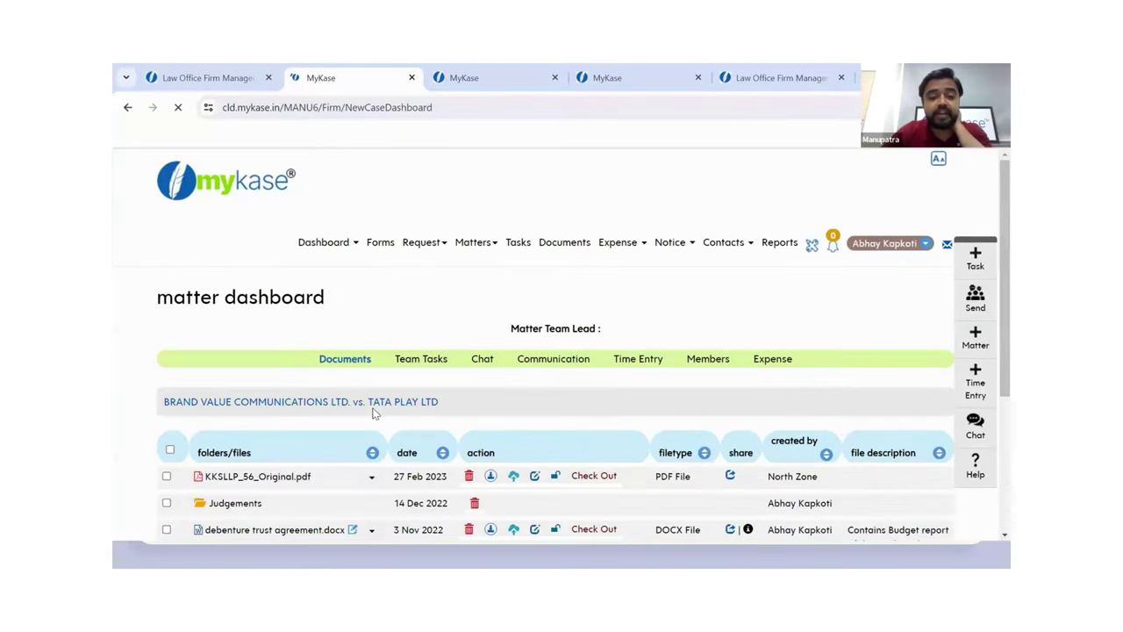
scroll(507, 426, "down", 1)
scroll(507, 429, "down", 1)
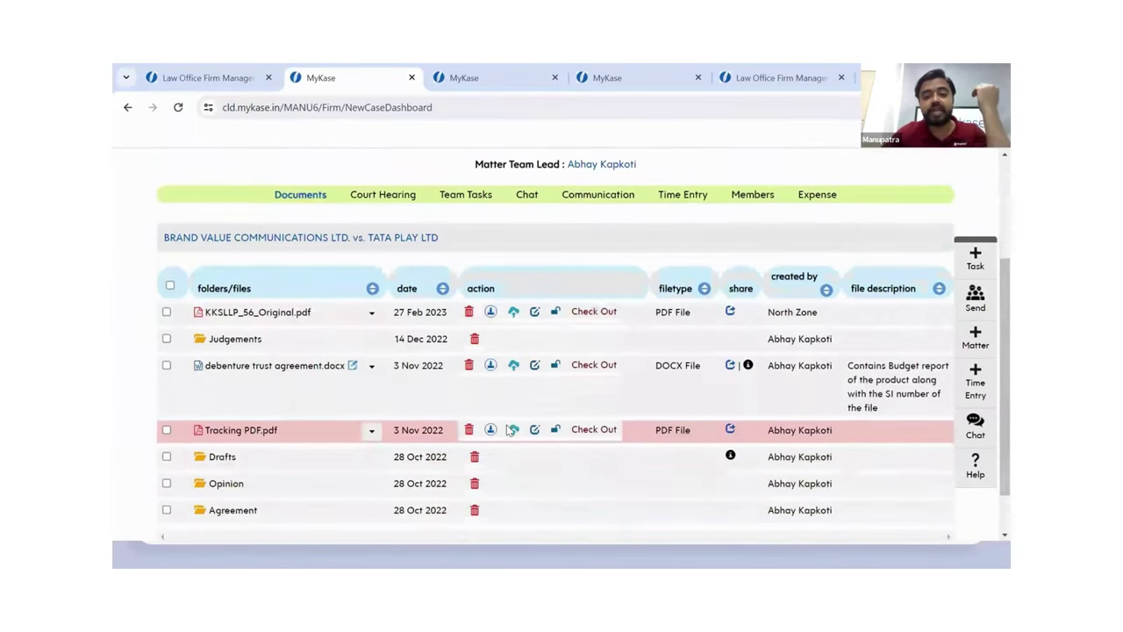
scroll(508, 428, "down", 1)
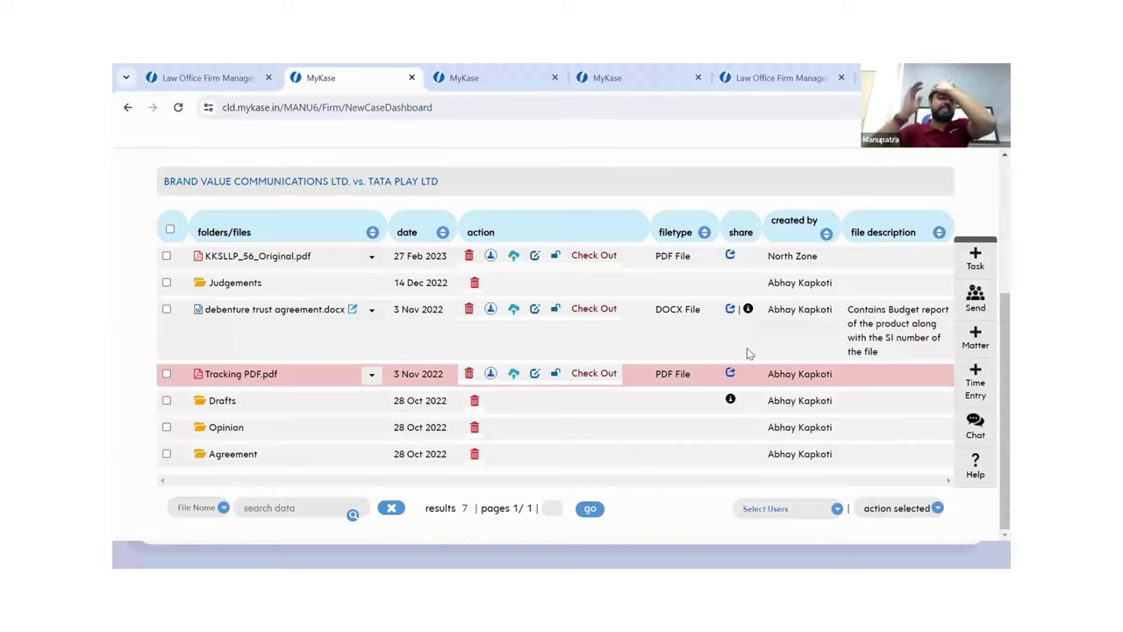
- Log in on the mykase.in website using a different saved account's username and password
left_click(741, 67)
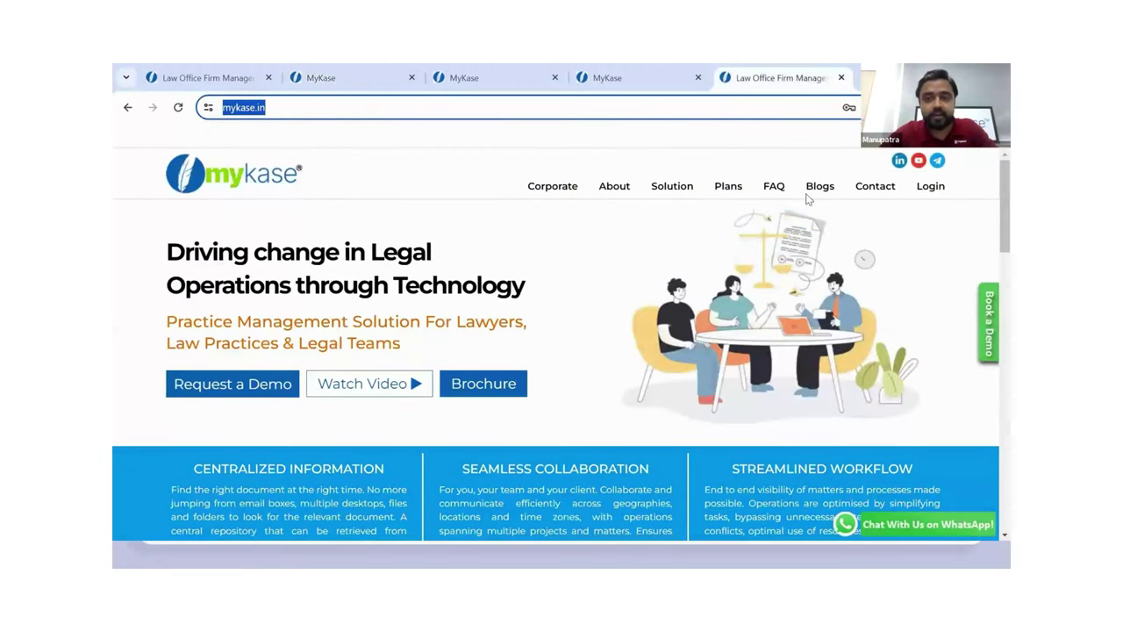
left_click(932, 188)
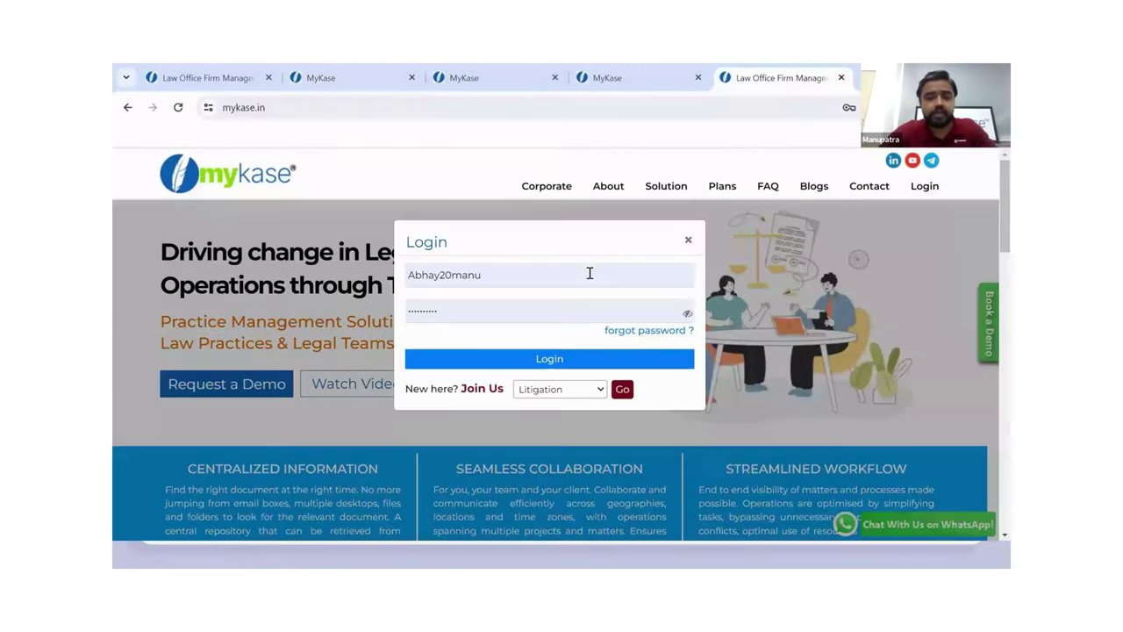
left_click(589, 274)
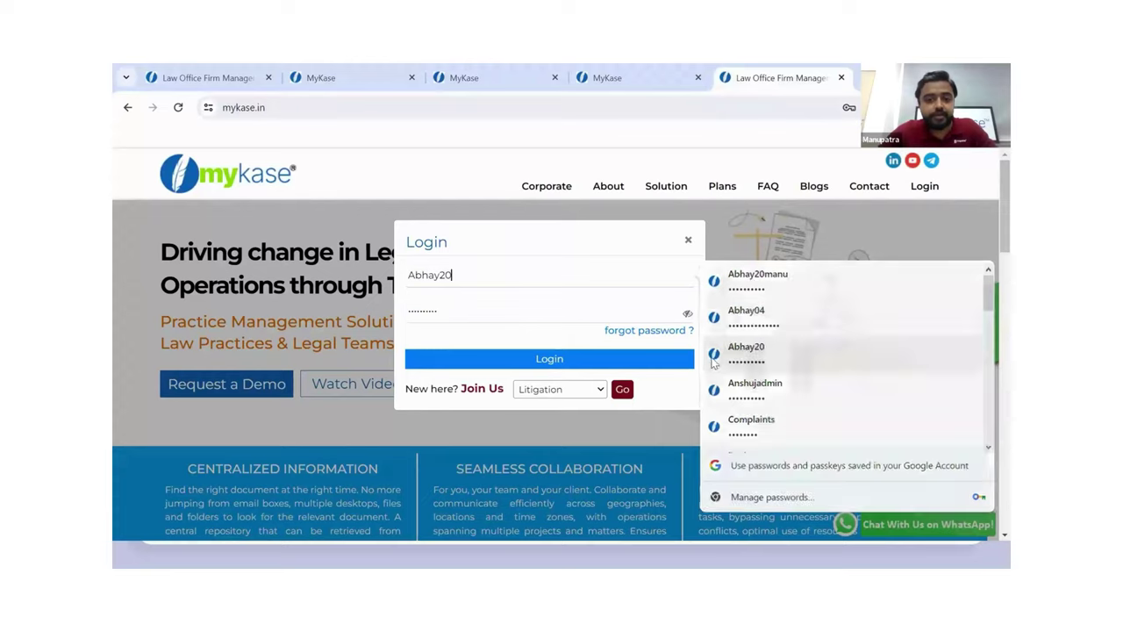
left_click(746, 353)
left_click(598, 361)
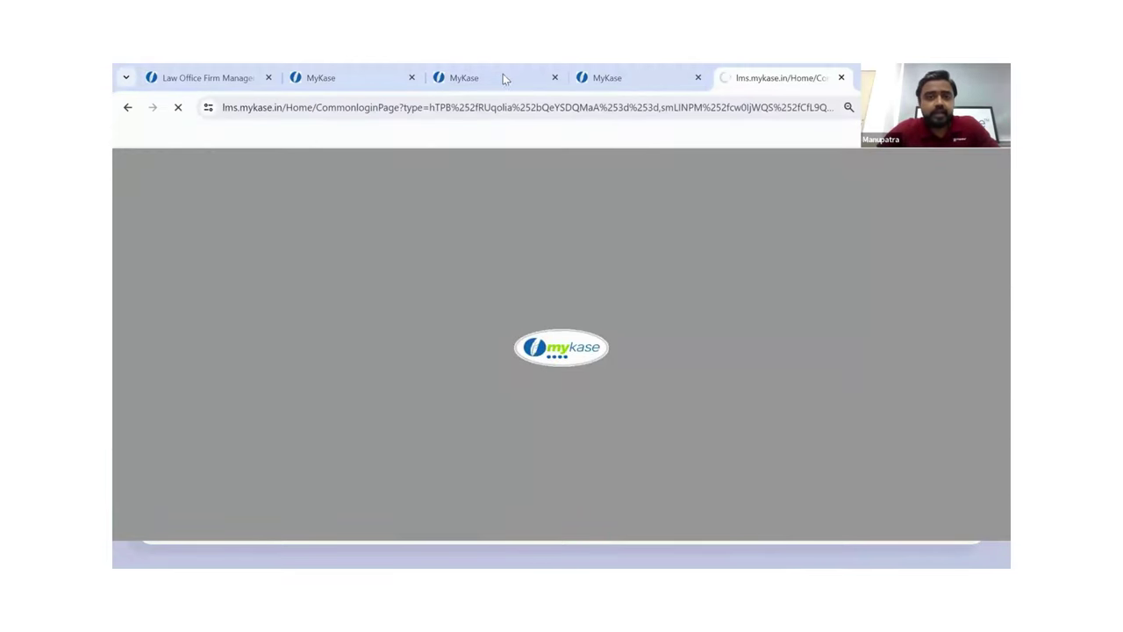
- Check the version histories of KKSLLP_56_Original.pdf and Tracking PDF.pdf in the Brand Value Communications Ltd. vs. Tata Play Ltd matter
left_click(345, 70)
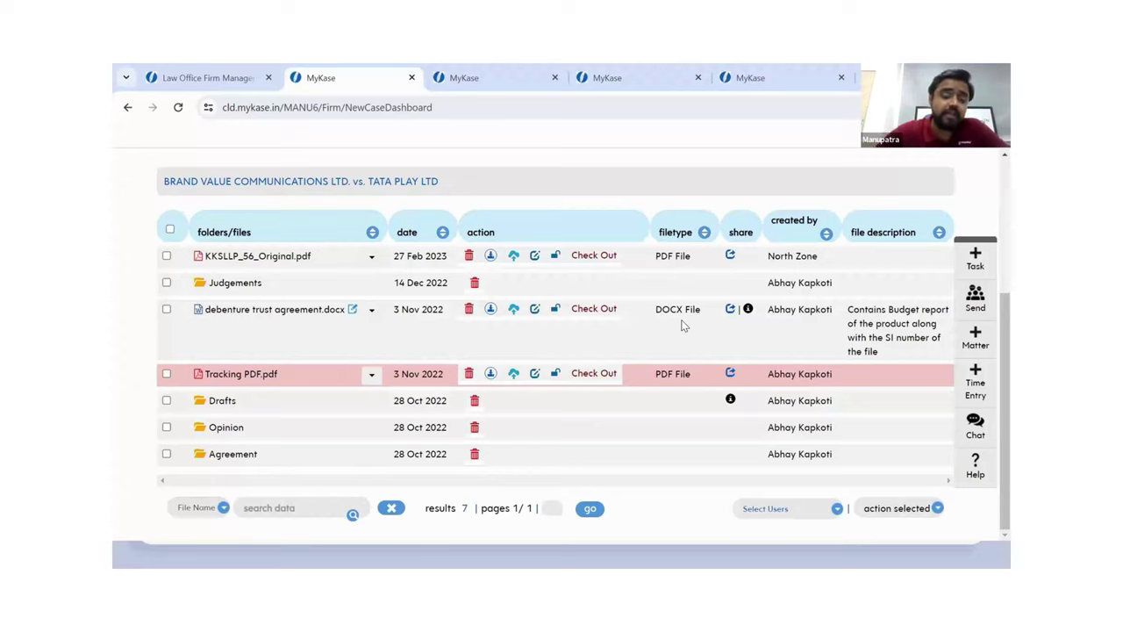
left_click(372, 257)
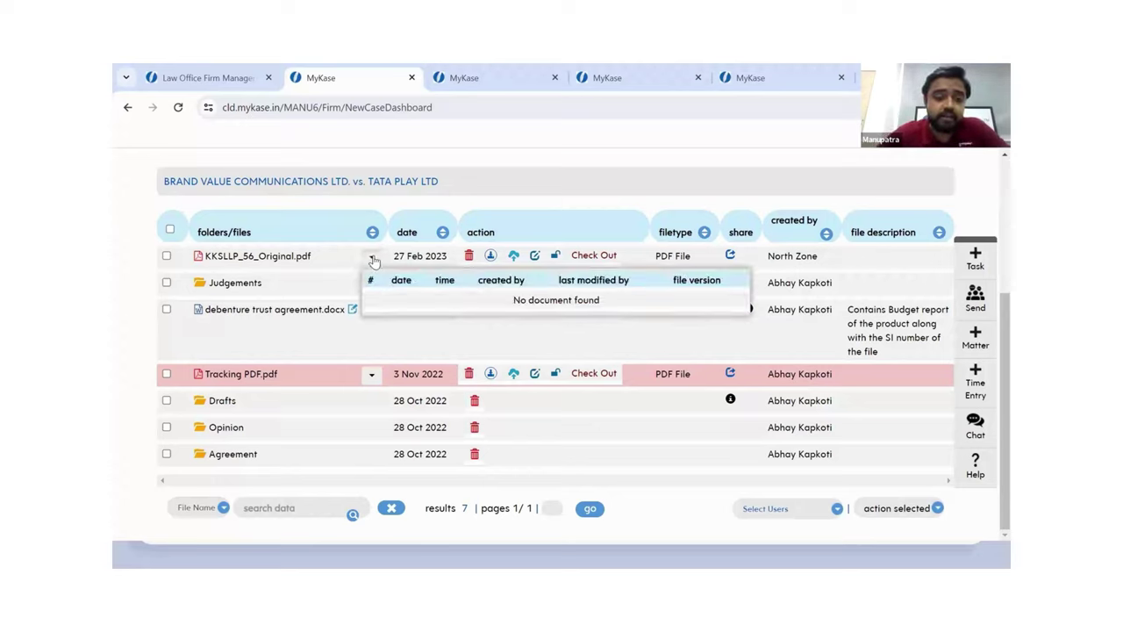
left_click(372, 257)
left_click(371, 375)
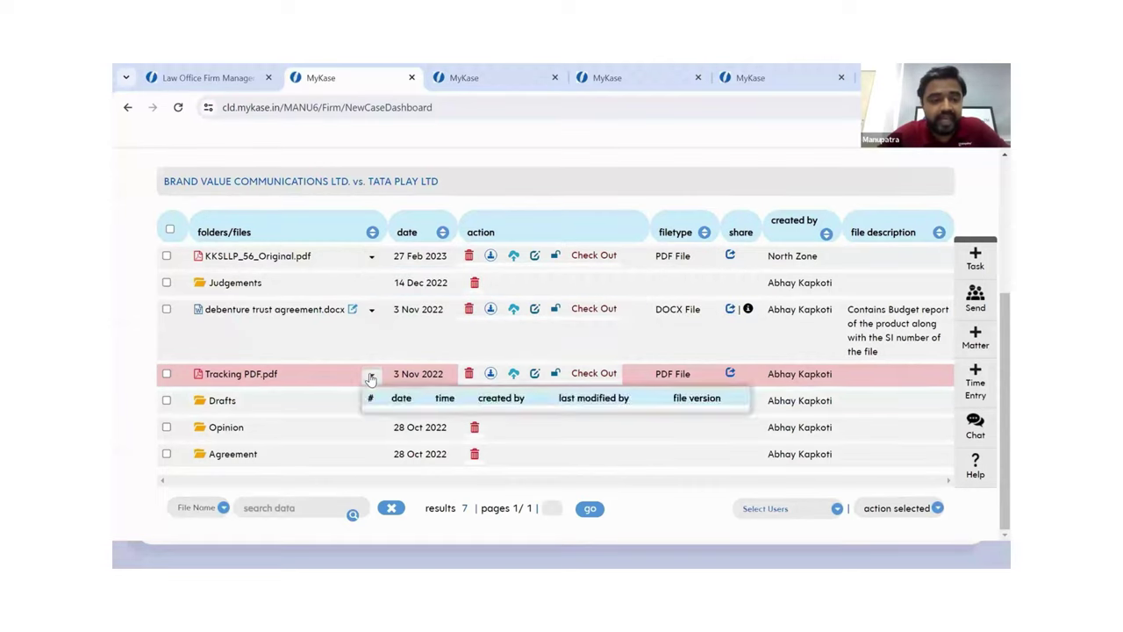
left_click(371, 376)
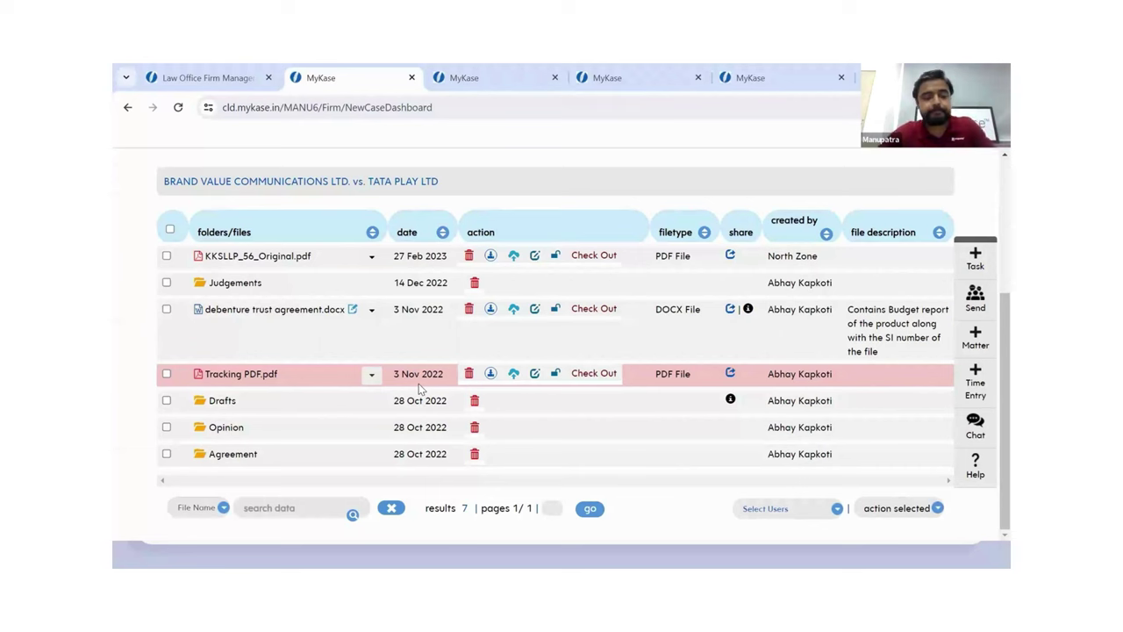
- Look briefly at the presentation slide, switch to the other account's dashboard, and open its expense management page
key("alt+Tab")
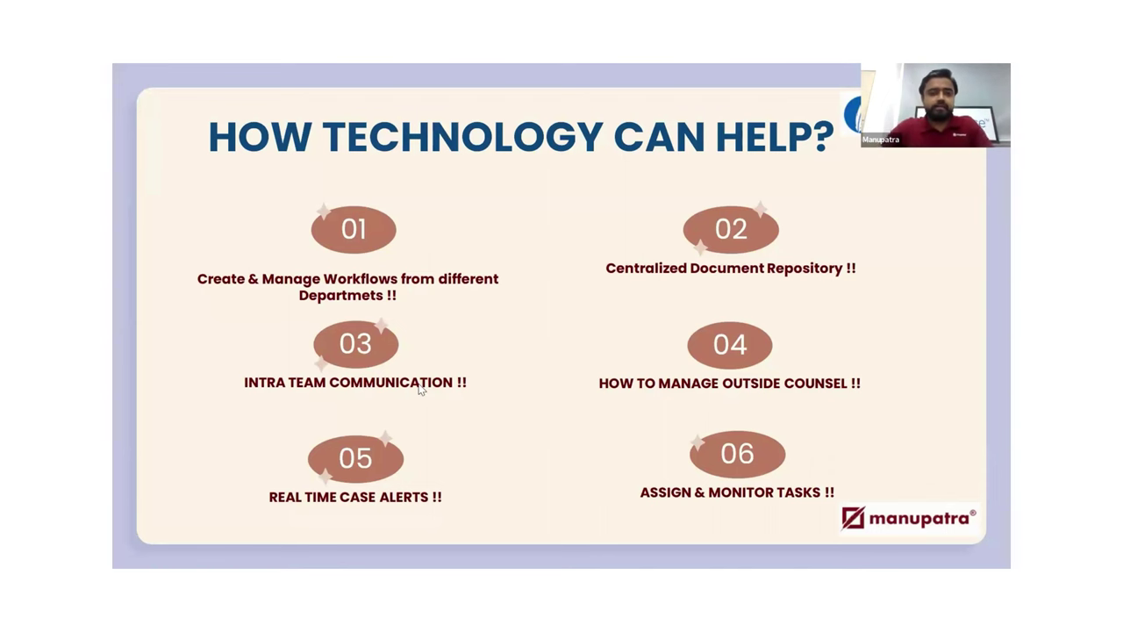
key("alt+Tab")
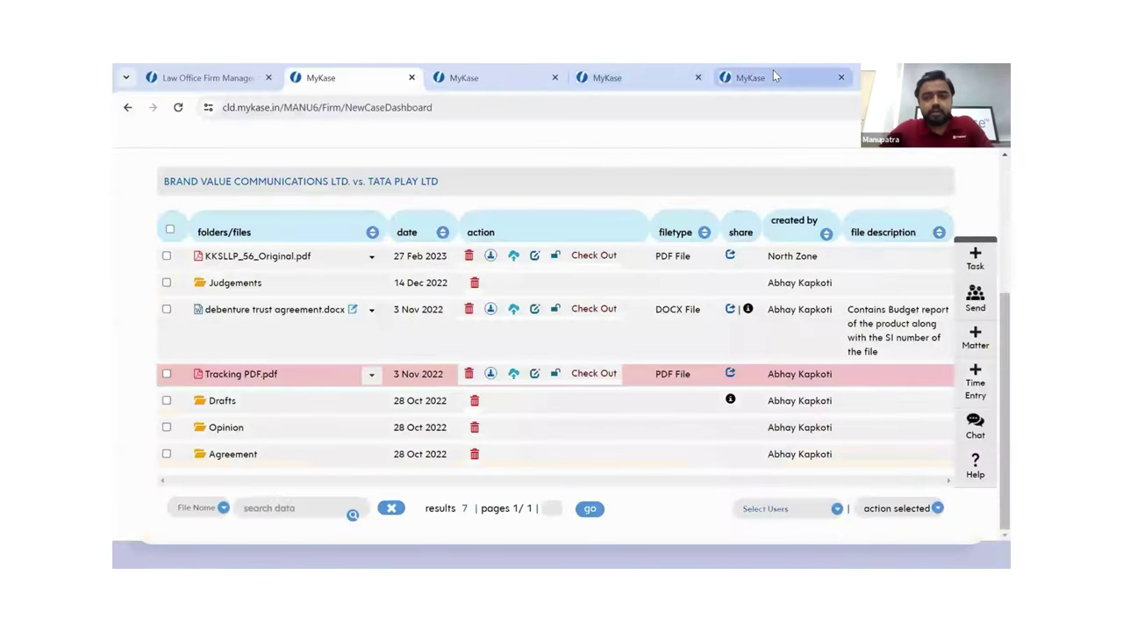
left_click(773, 77)
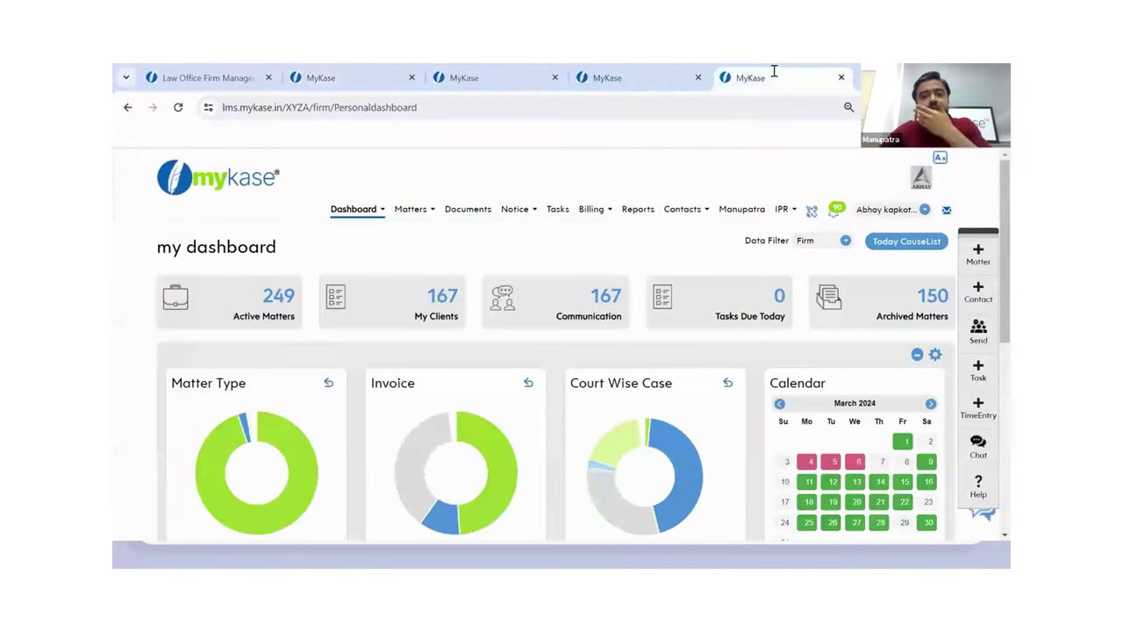
left_click(590, 216)
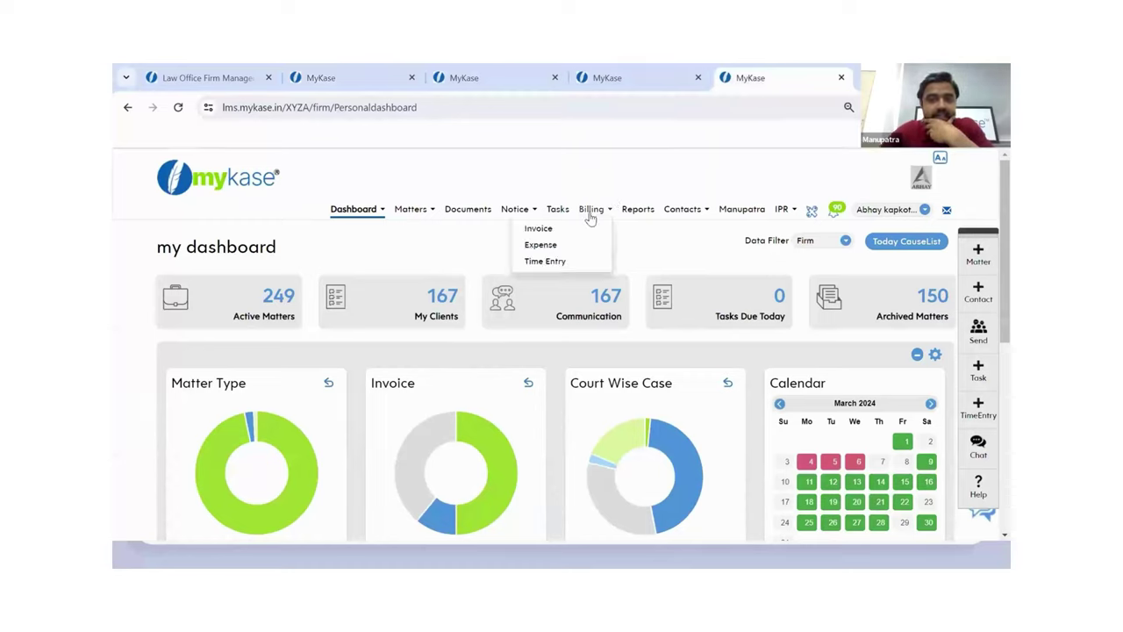
left_click(541, 246)
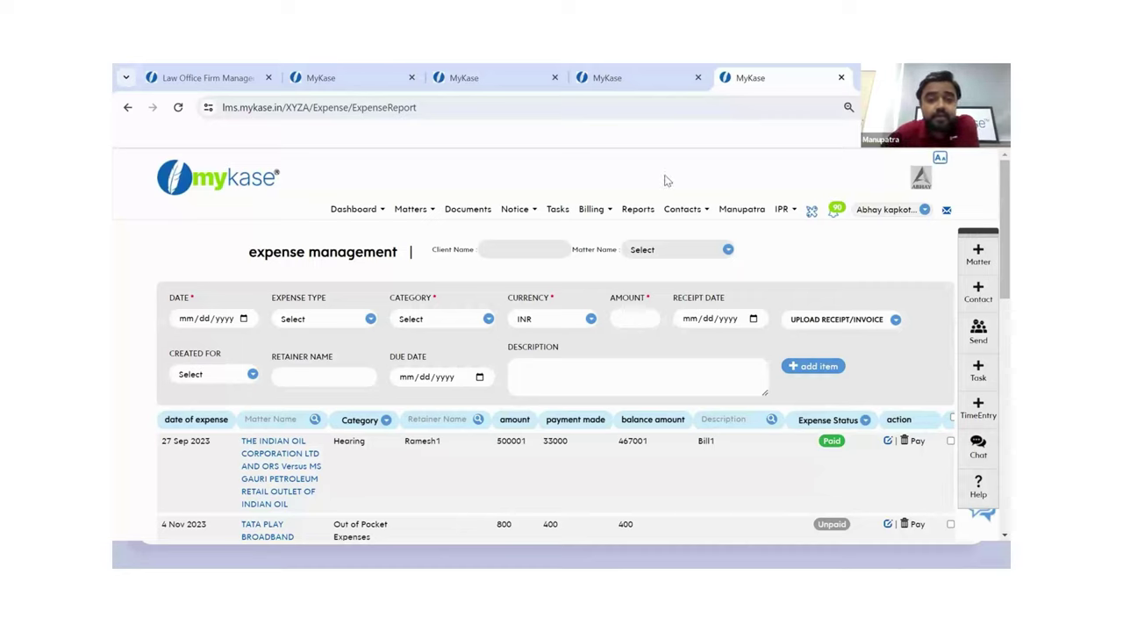
left_click(600, 211)
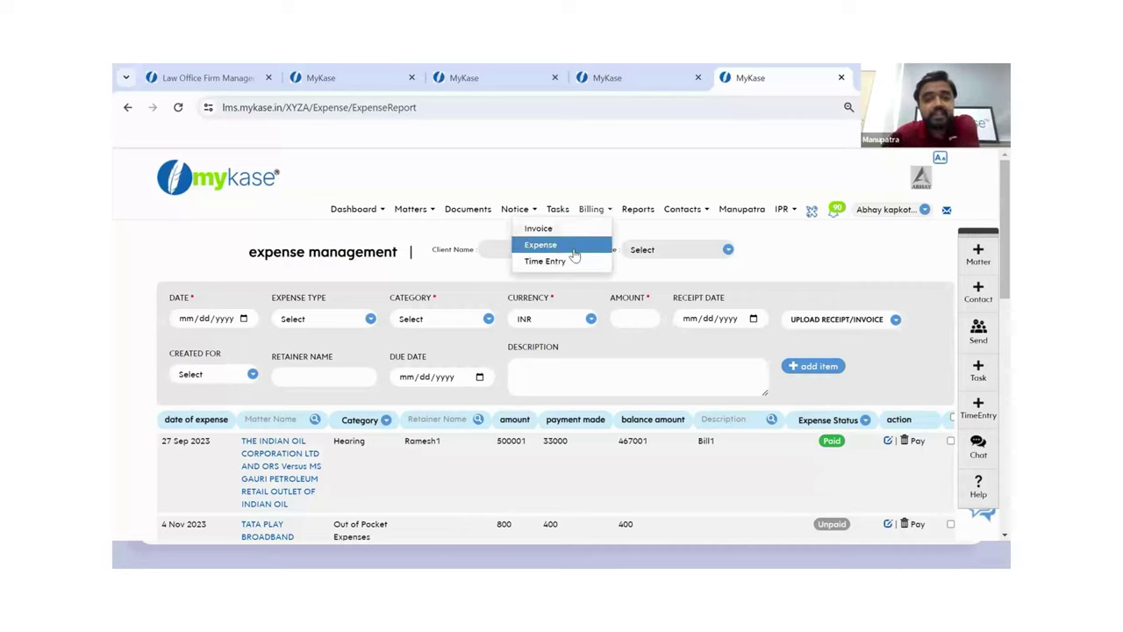
left_click(784, 306)
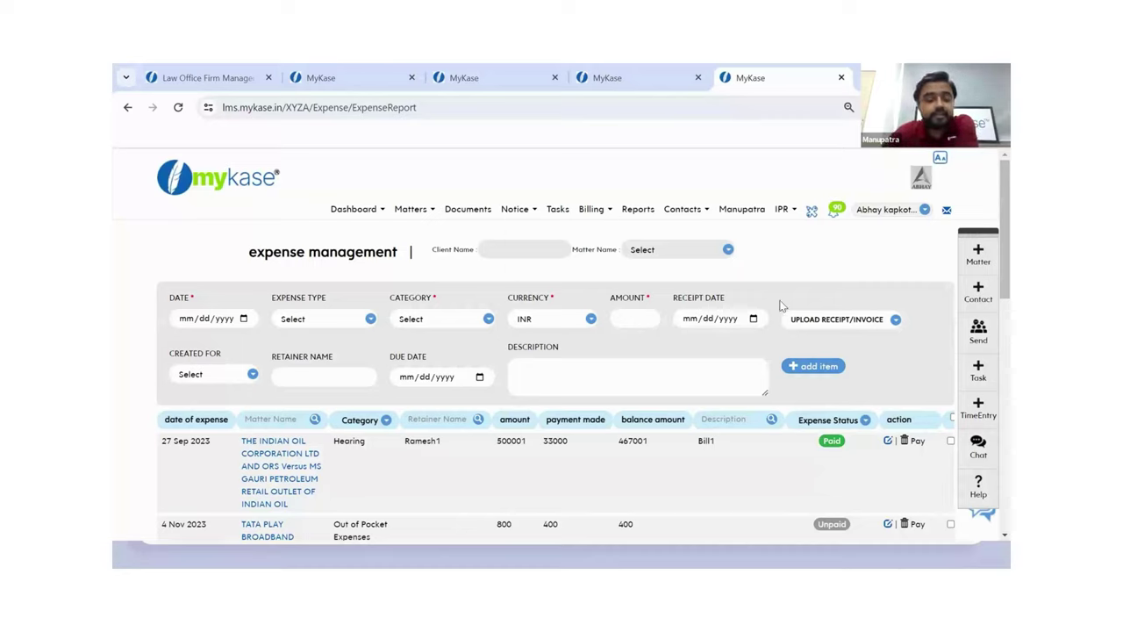
- Try adding the blank expense, and examine the form's expense type, category, receipt upload and created-for options without choosing any
left_click(828, 370)
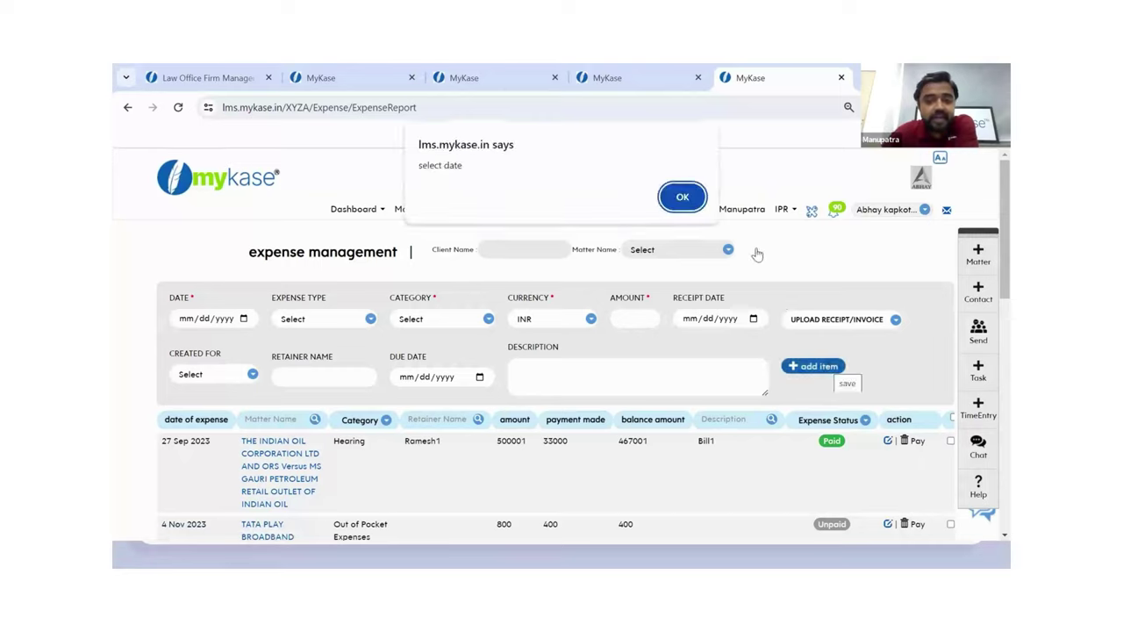
left_click(682, 196)
left_click(347, 321)
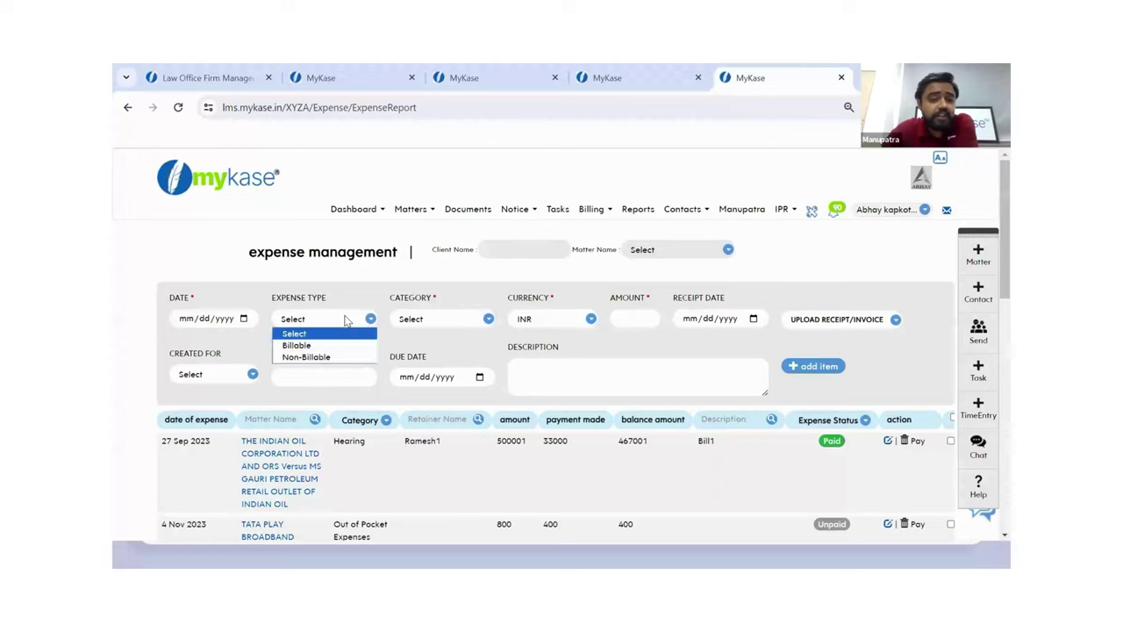
left_click(429, 321)
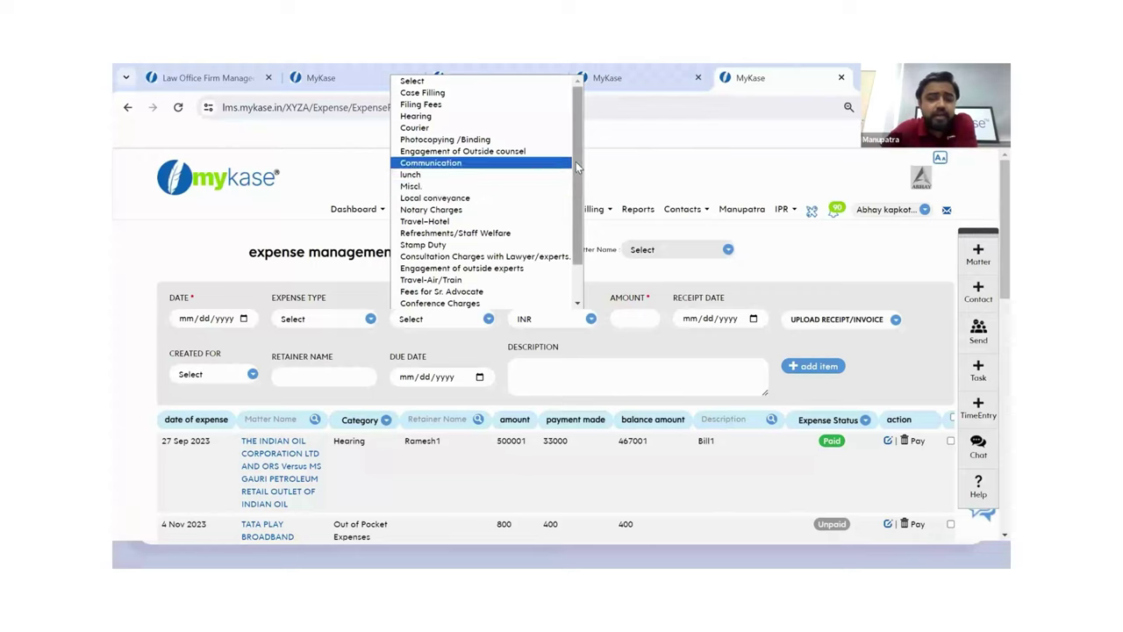
left_click_drag(575, 162, 574, 239)
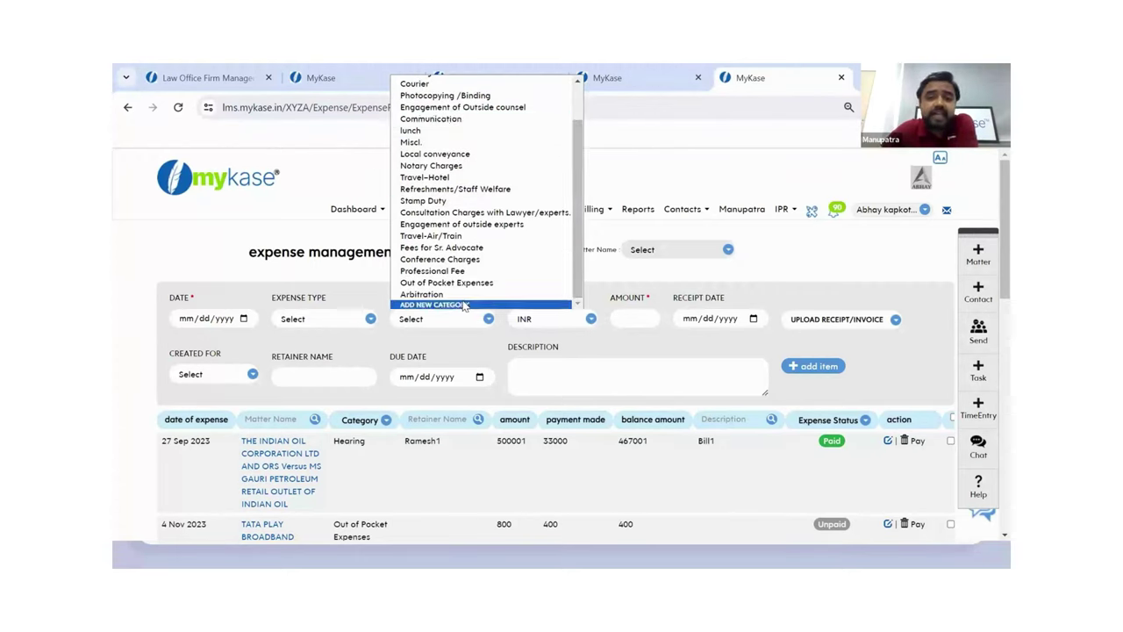
left_click(593, 342)
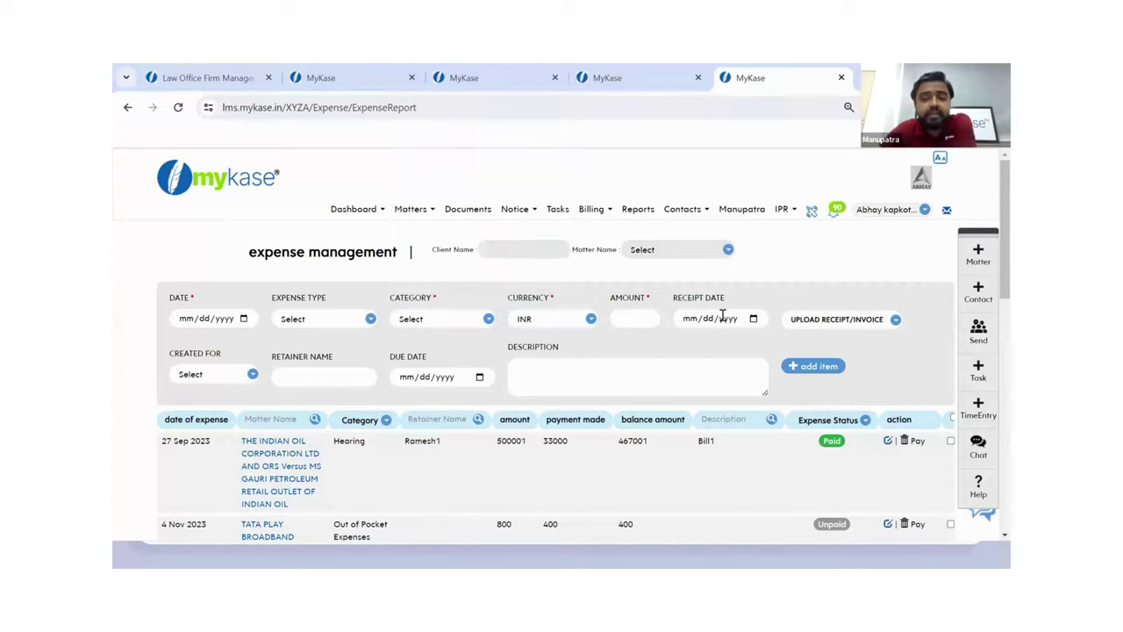
left_click(806, 322)
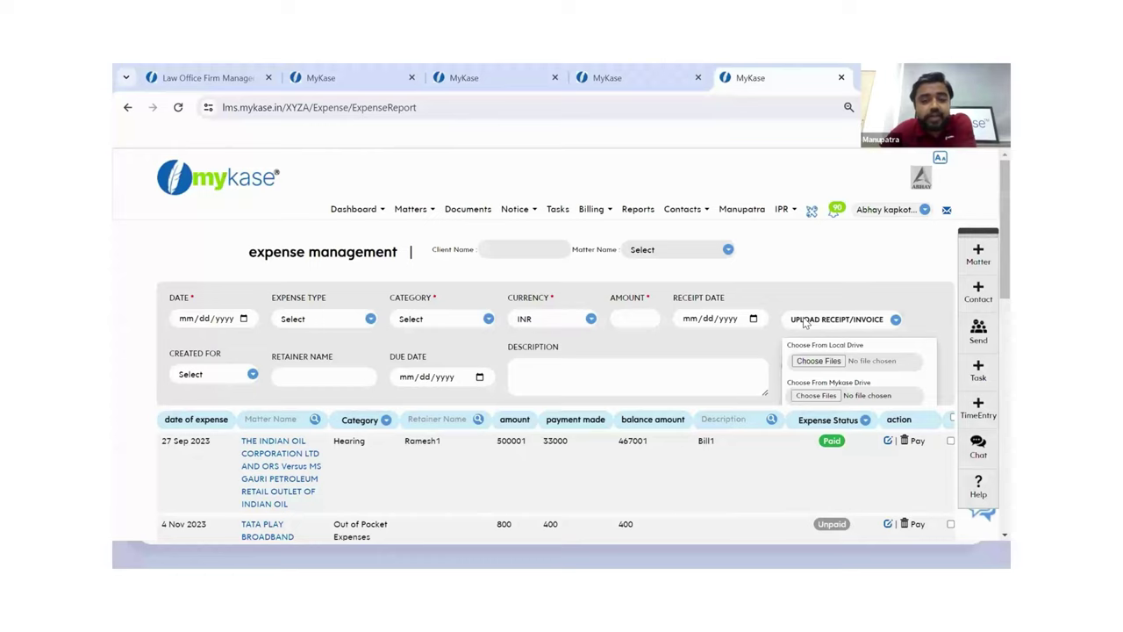
left_click(224, 377)
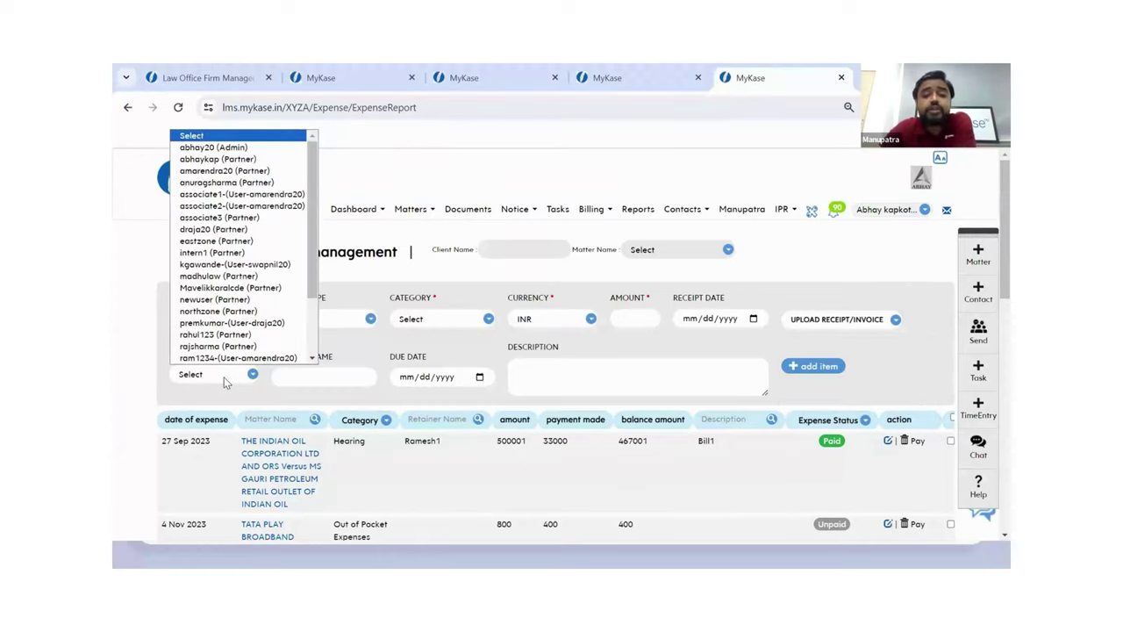
left_click(224, 377)
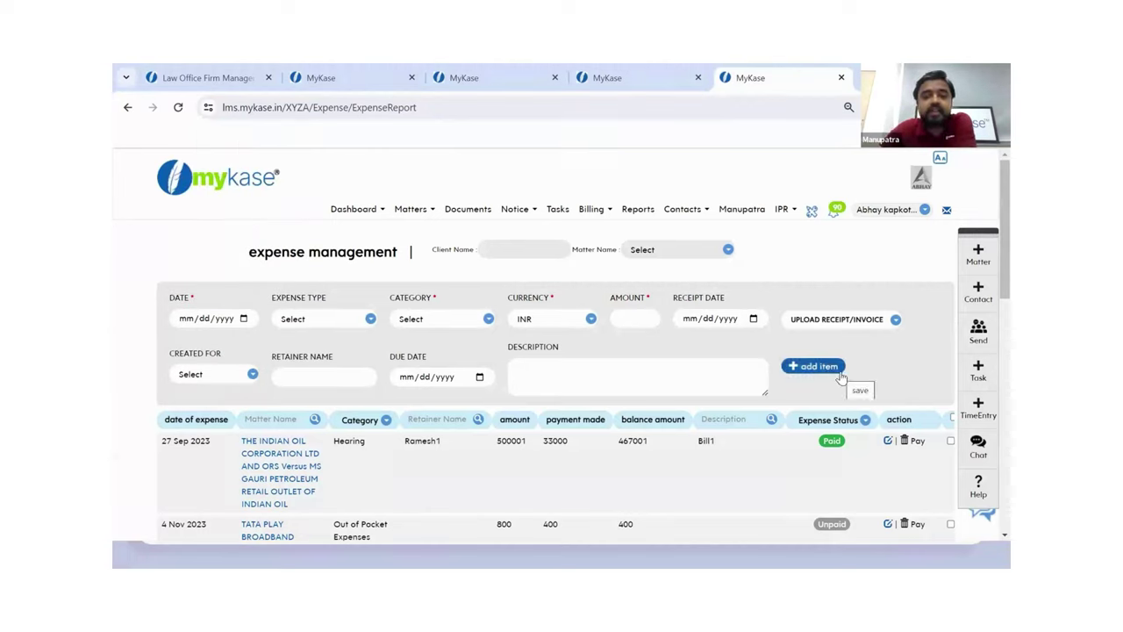
- Review the recorded expenses and the payment form of the 4 Nov 2023 out-of-pocket expense, closing it without adding a payment
scroll(859, 377, "down", 3)
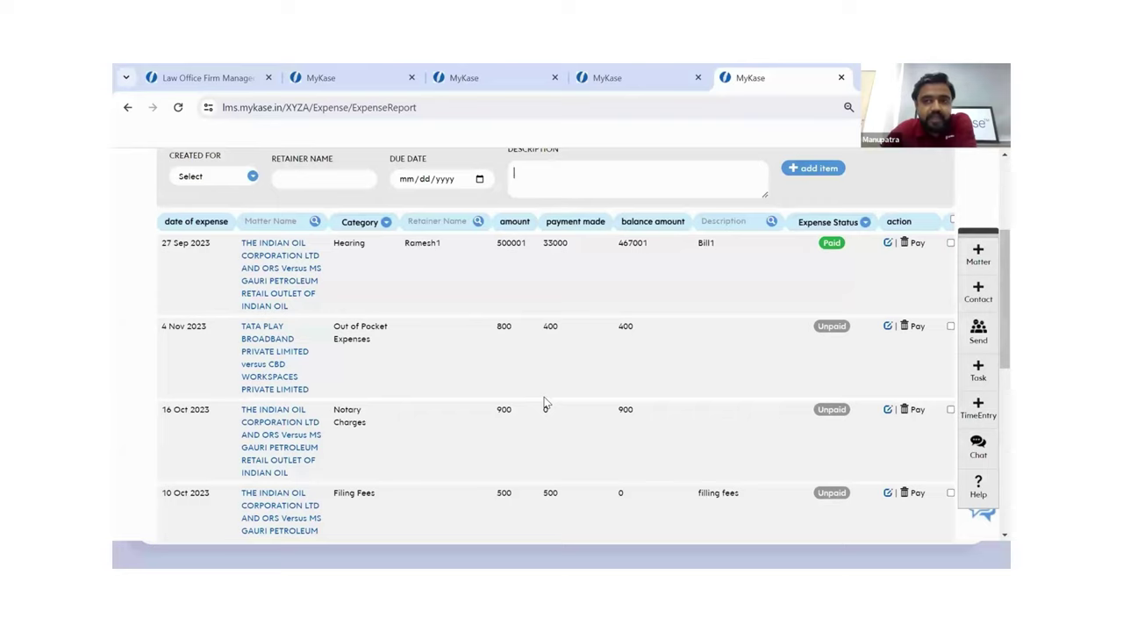
left_click(865, 223)
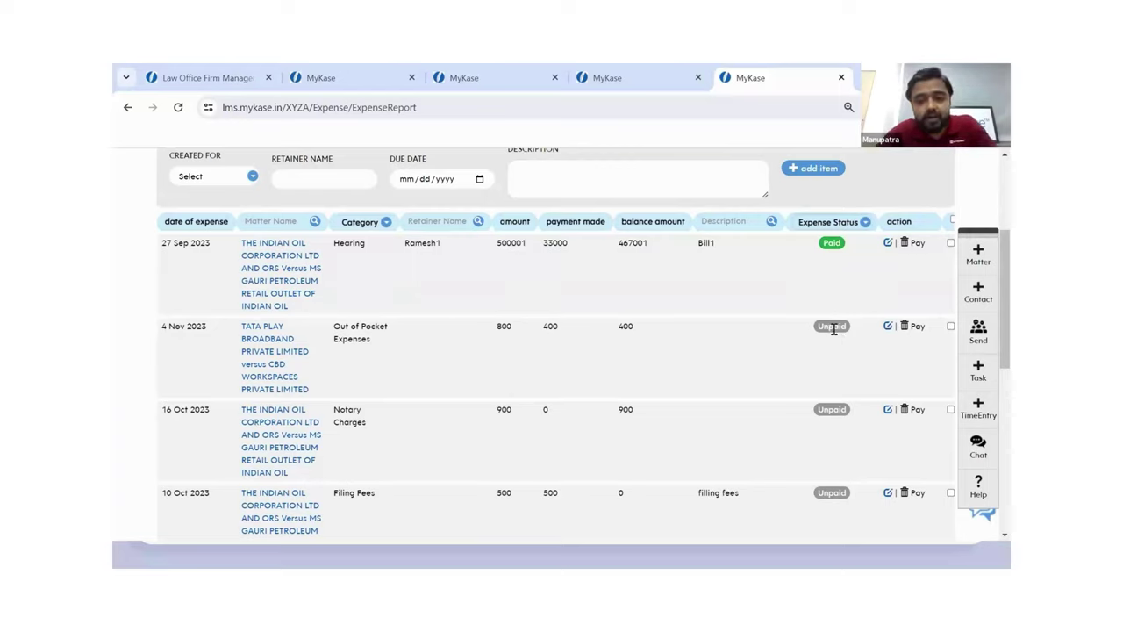
left_click(916, 327)
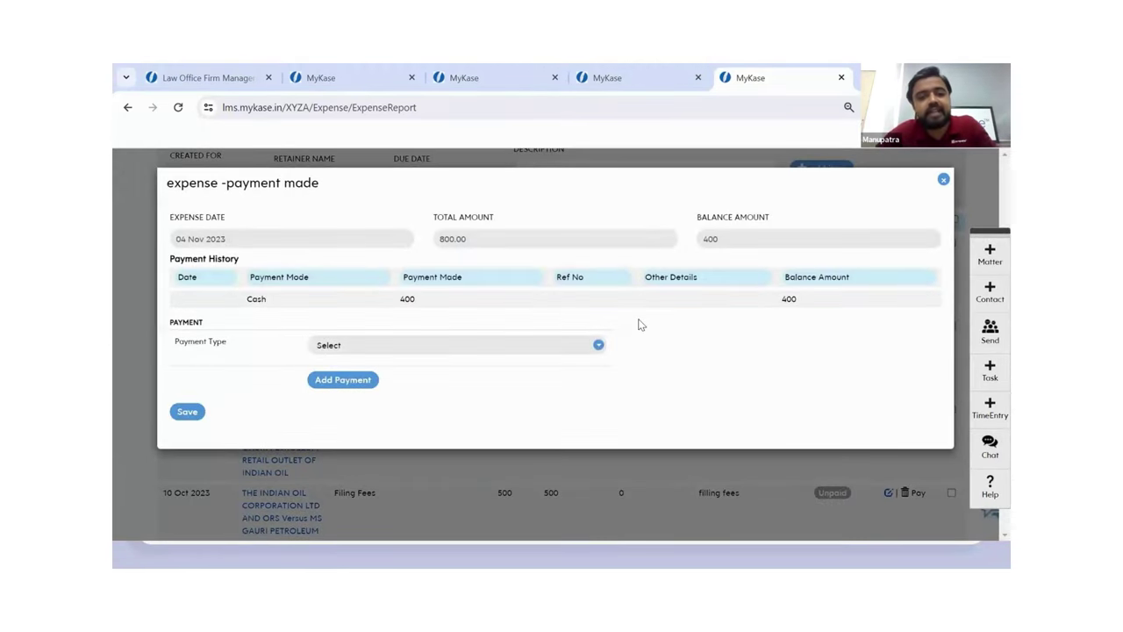
left_click(942, 181)
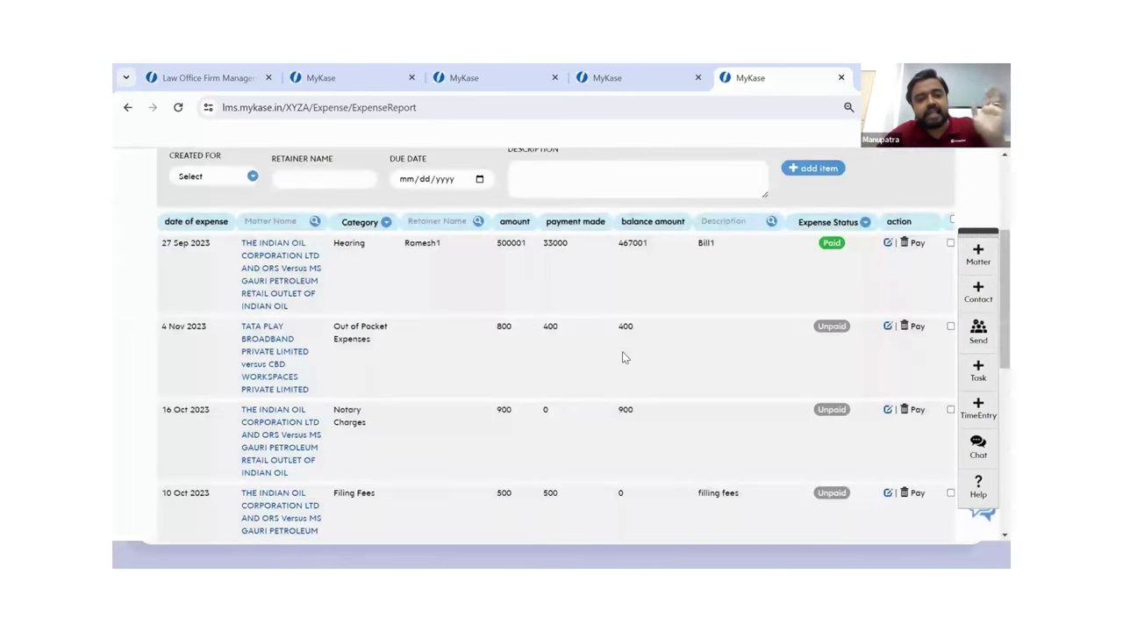
scroll(622, 351, "up", 3)
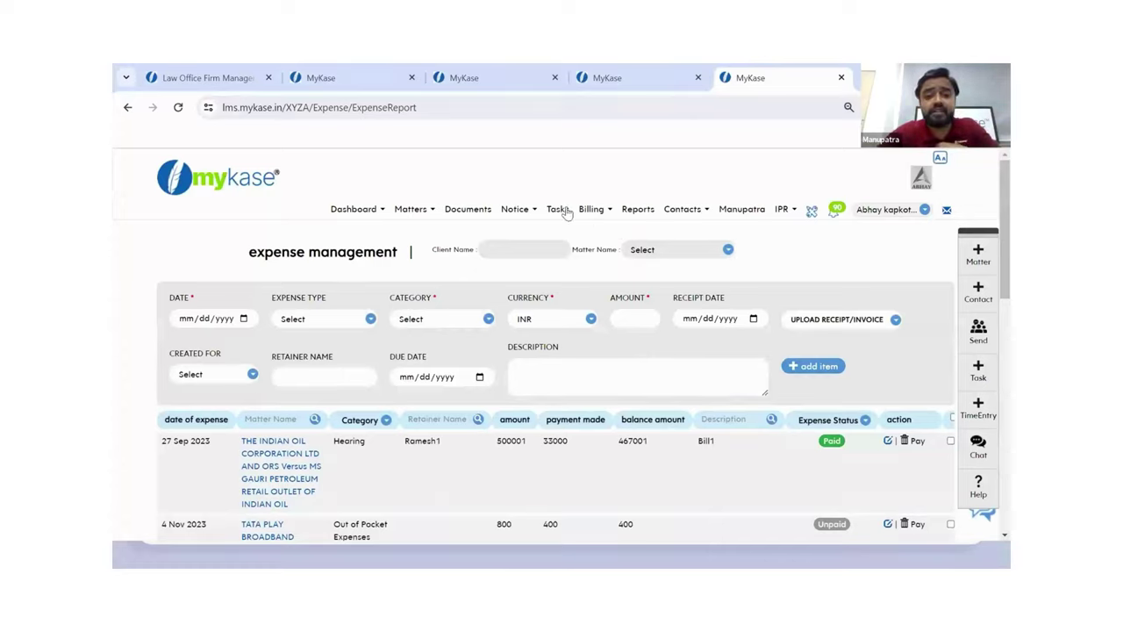
- Reopen the expense management page and look briefly at the presentation slide before returning to it
left_click(593, 210)
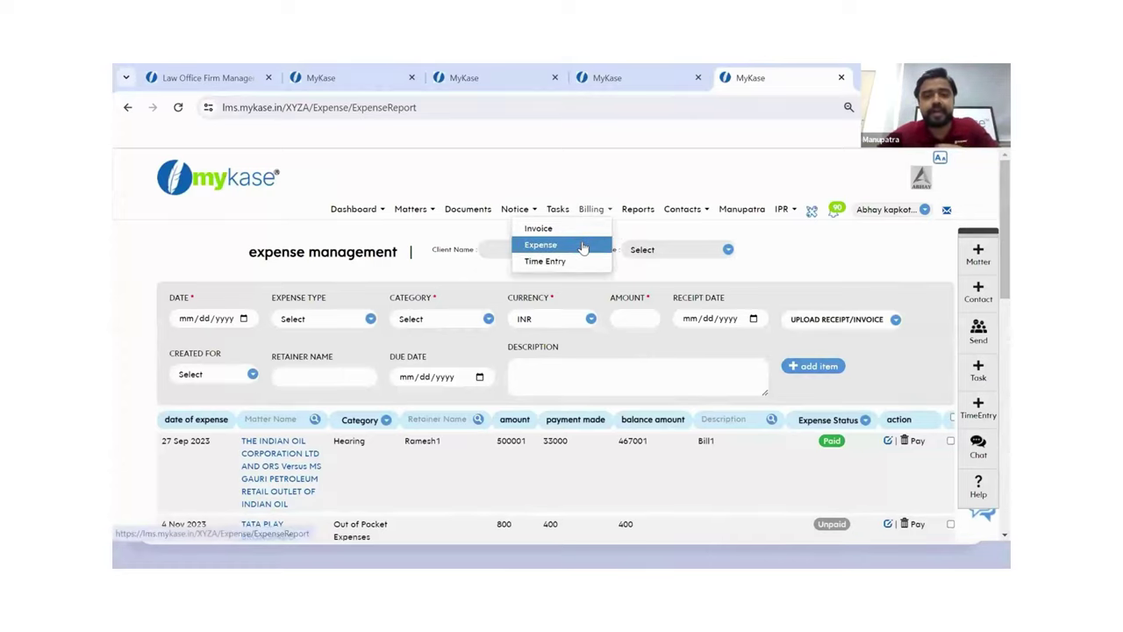
left_click(583, 247)
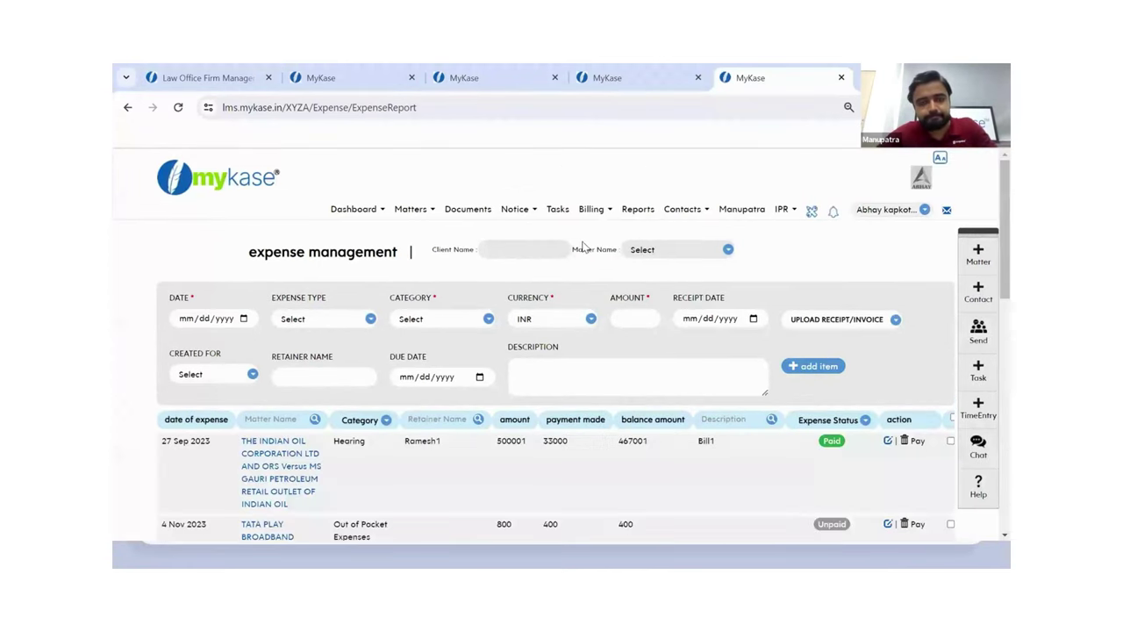
key("alt+Tab")
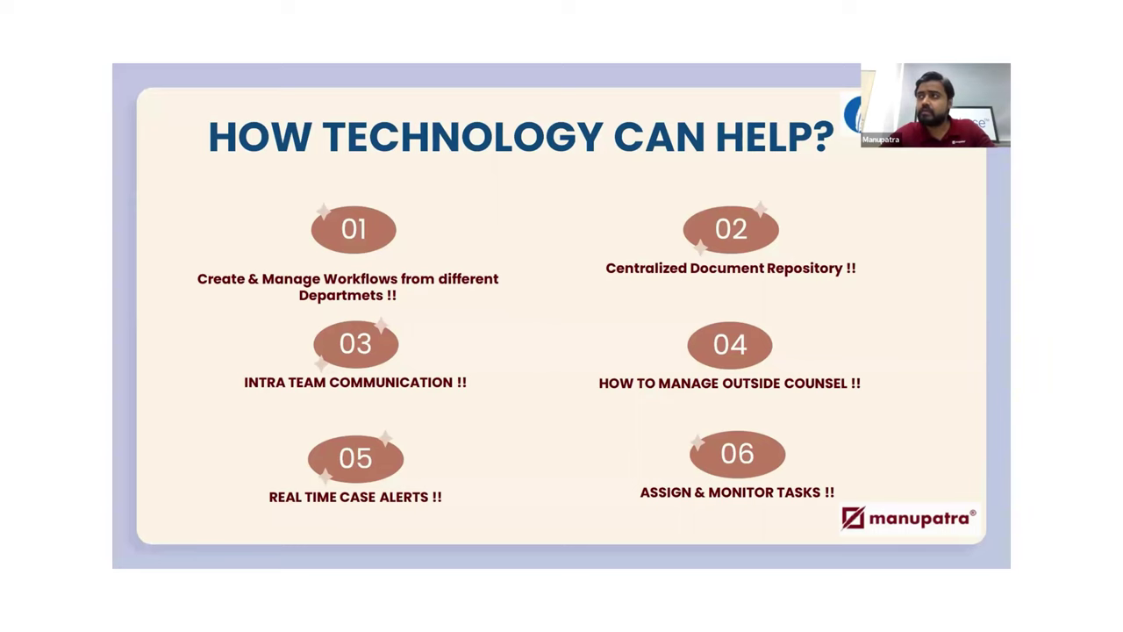
key("alt+Tab")
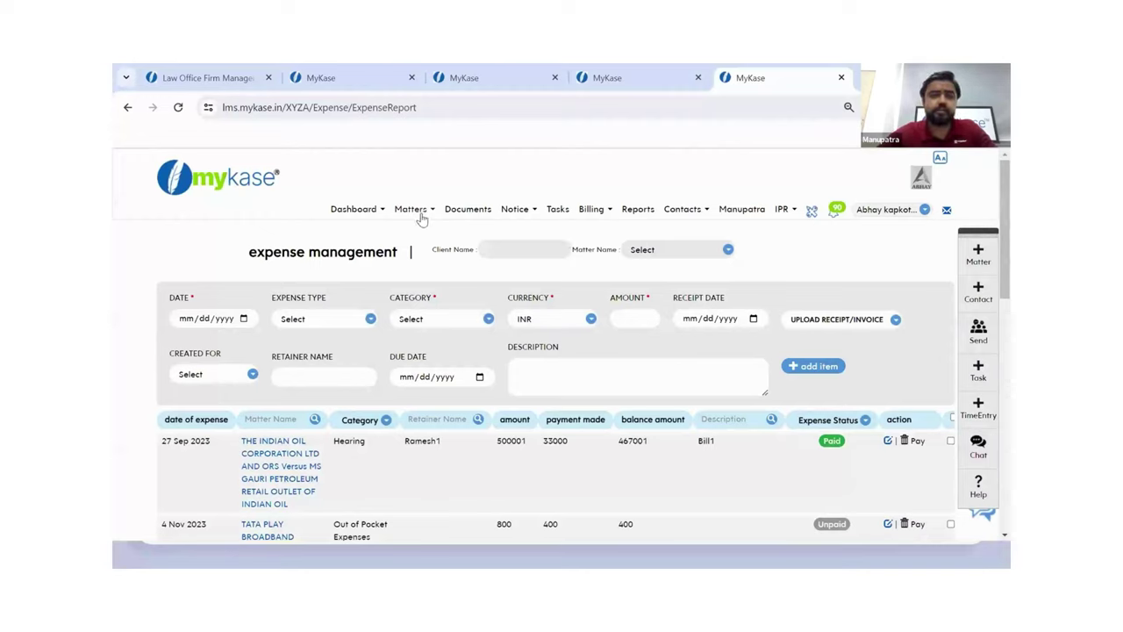
- Open the Balaji Sourcings Pvt Ltd versus Innovassynth Technologies I Ltd matter from My Matters
left_click(415, 216)
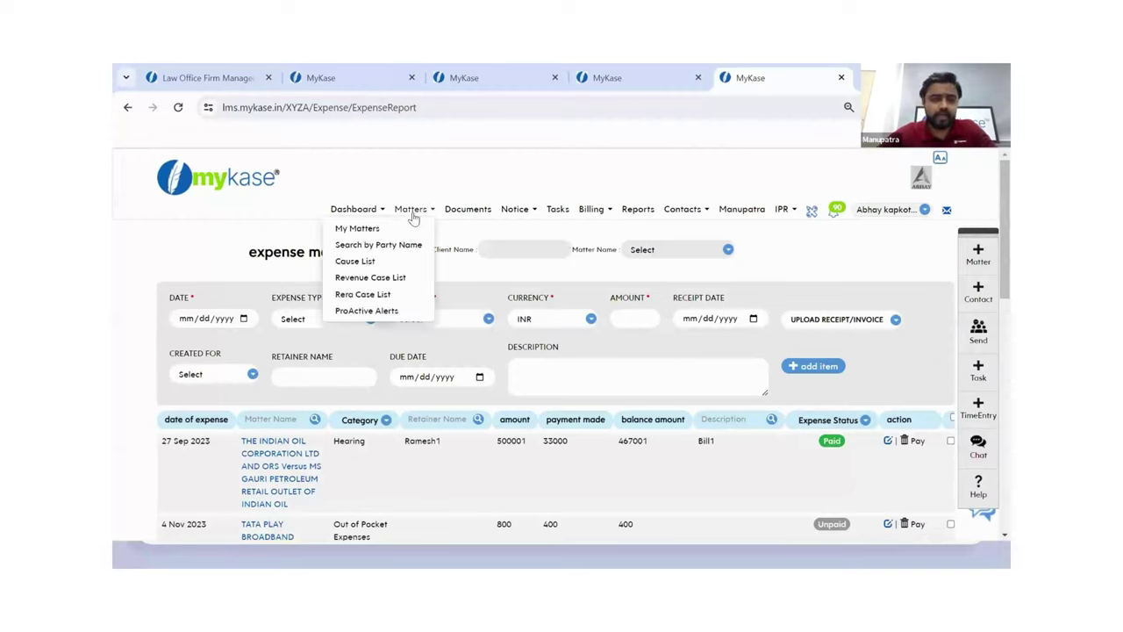
left_click(365, 230)
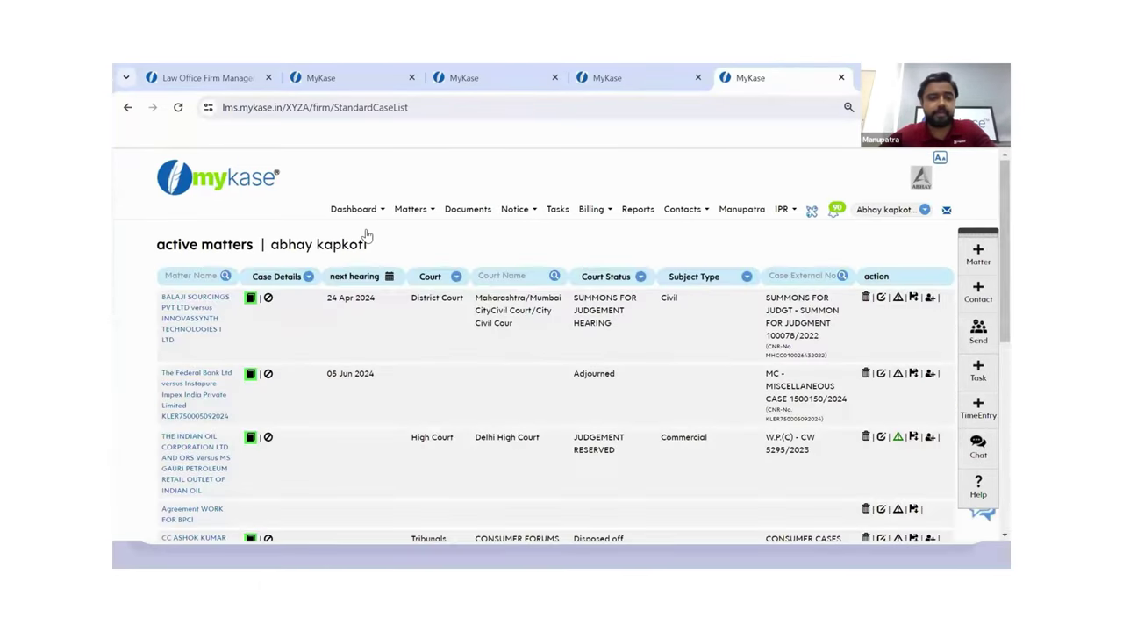
left_click(184, 320)
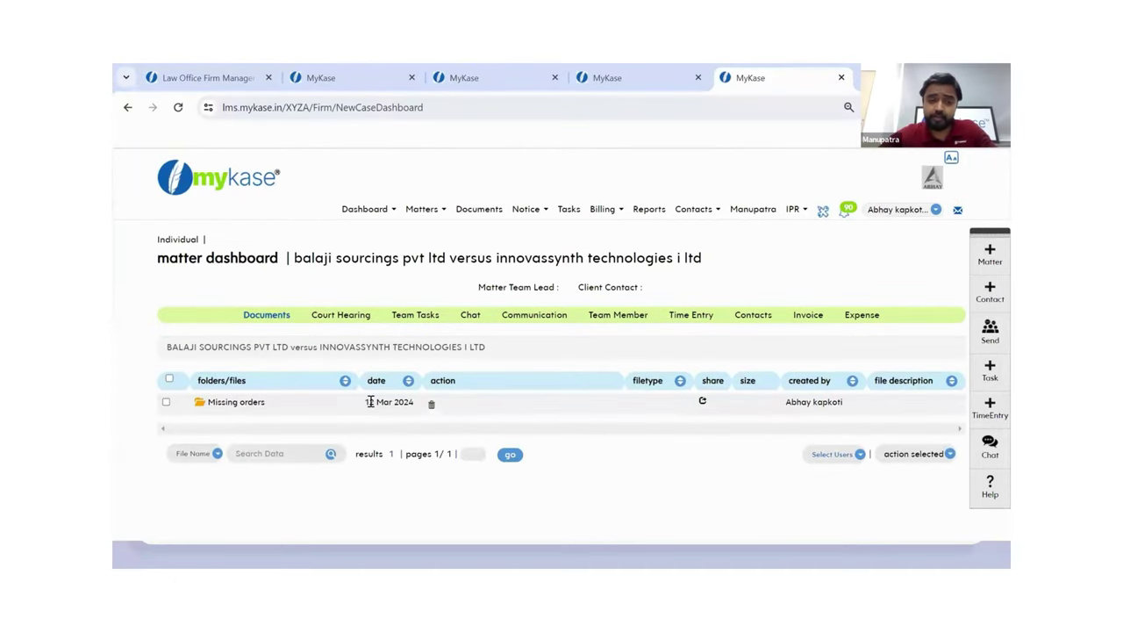
- Review the court hearing details, team tasks and communication records of the Balaji Sourcings matter
left_click(359, 316)
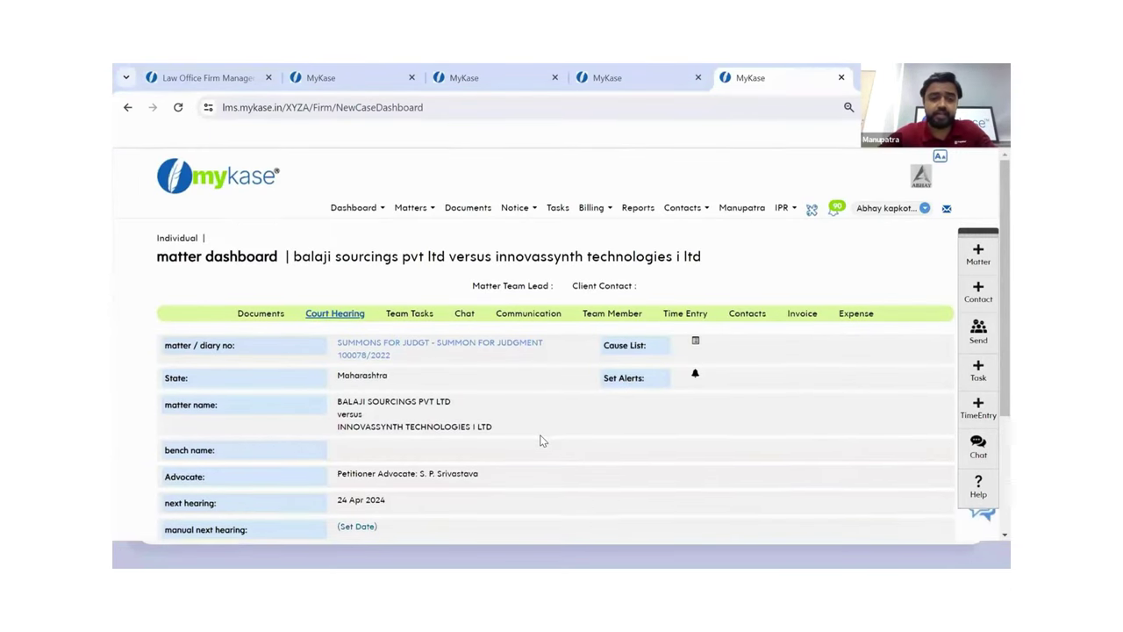
scroll(541, 441, "down", 1)
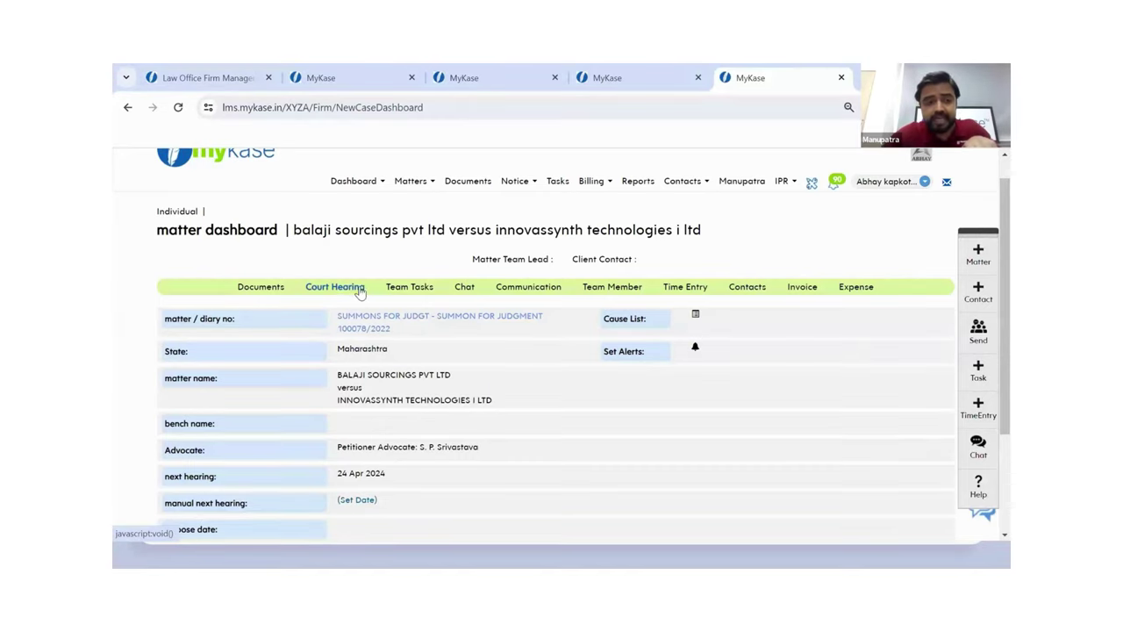
left_click(414, 289)
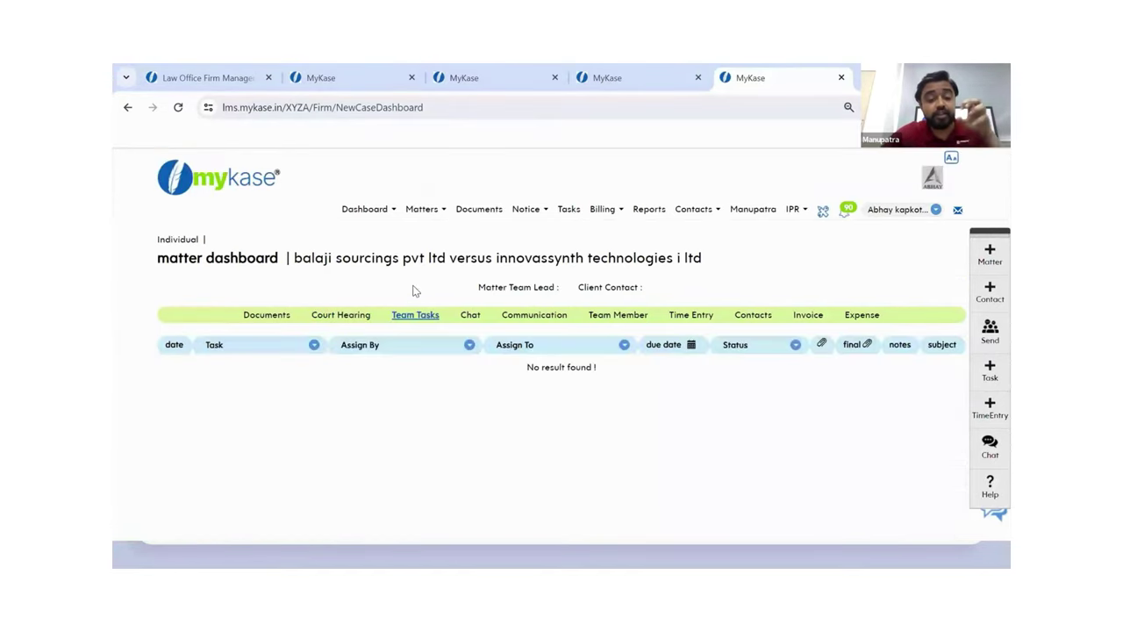
left_click(517, 316)
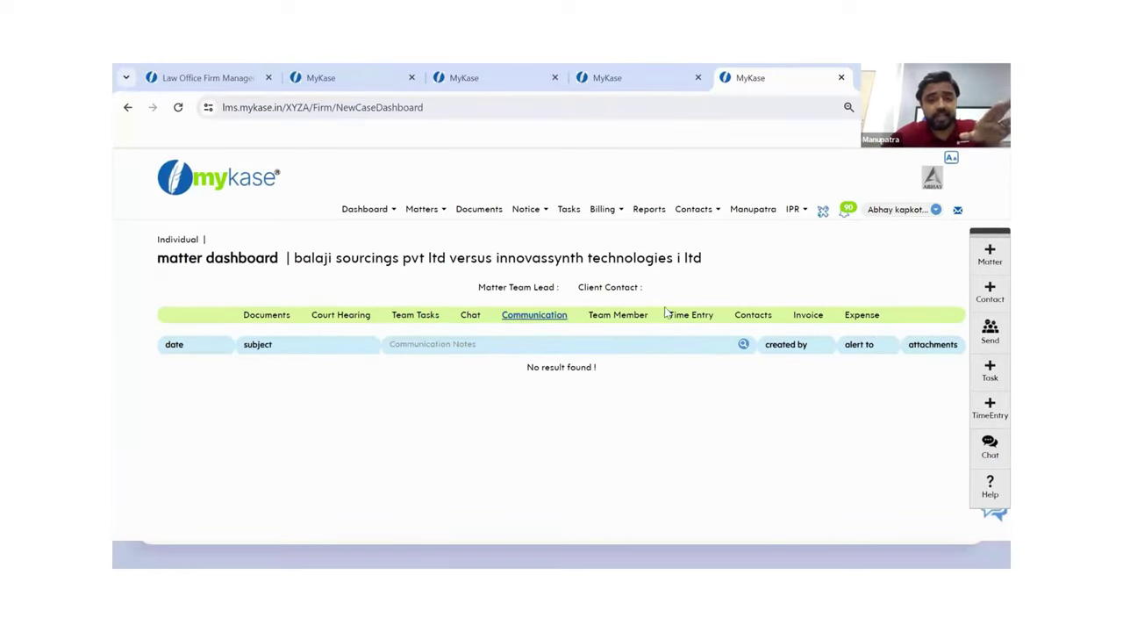
- Review the team members, time entries and expenses recorded for the Balaji Sourcings matter
left_click(634, 323)
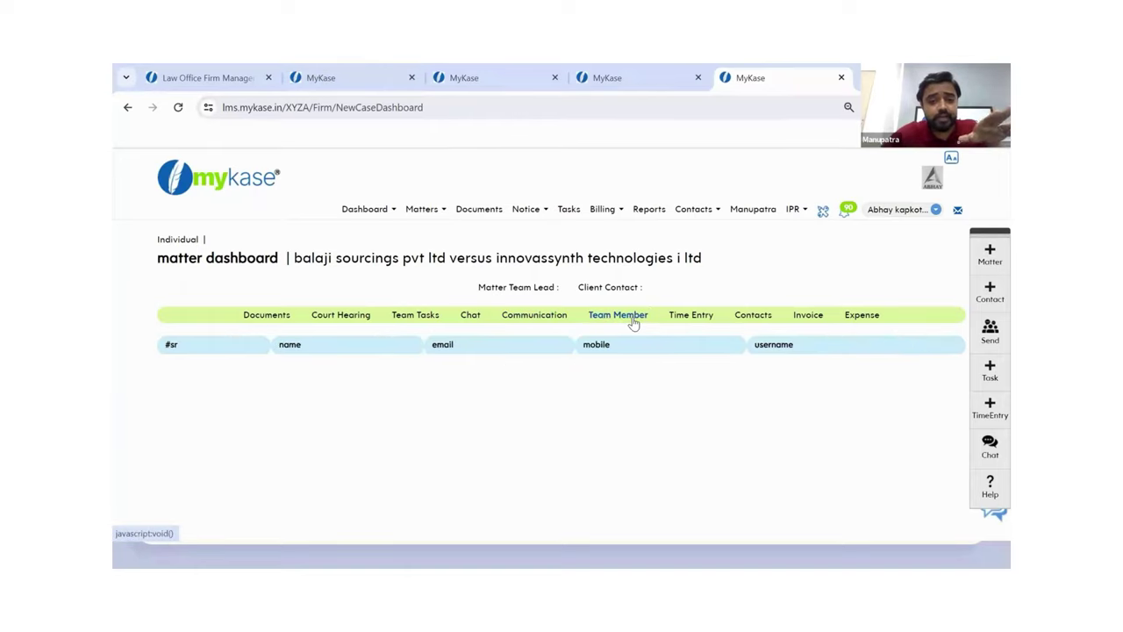
left_click(682, 322)
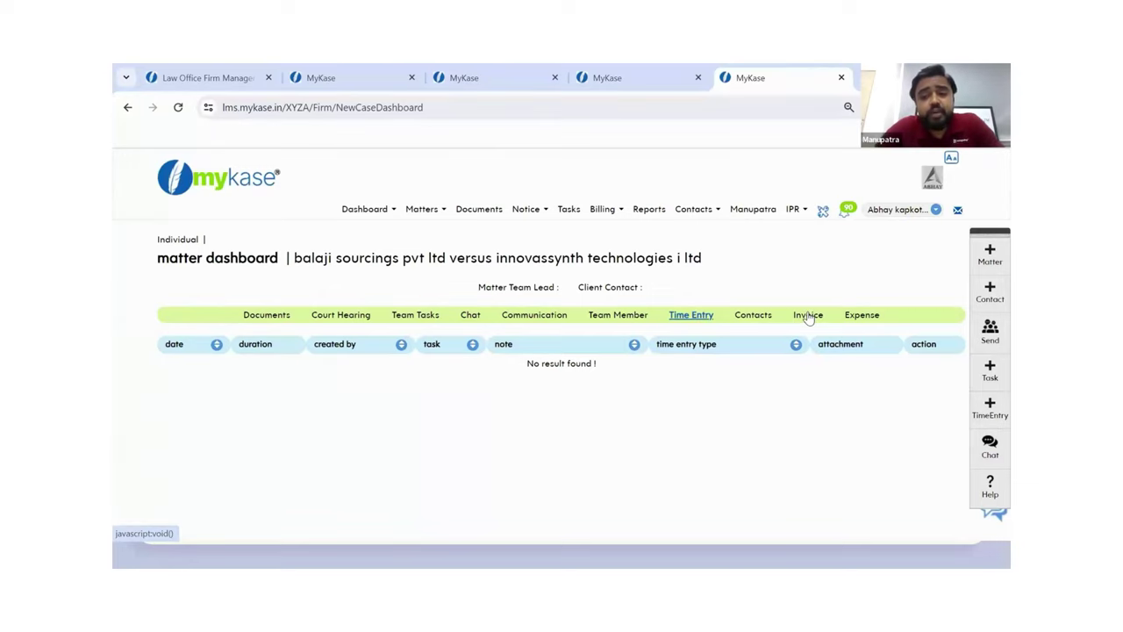
left_click(855, 316)
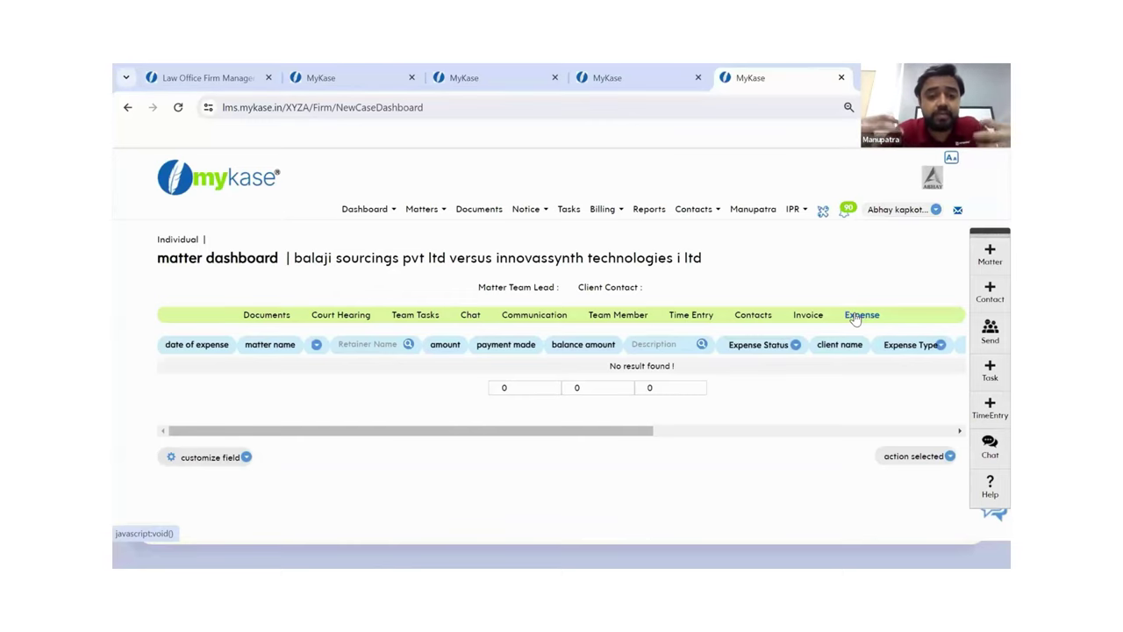
- Switch to the corporate MyKase account and open the Adani Green Energy One Limited vs State of G matter from My Matters
left_click(365, 70)
scroll(413, 281, "up", 3)
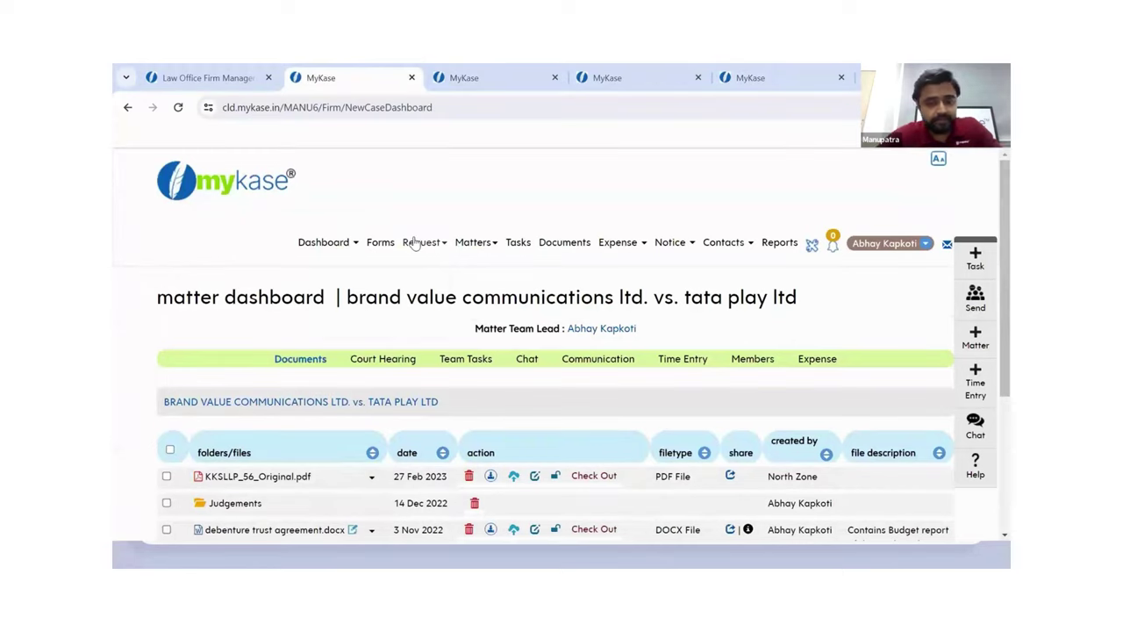
mouse_move(487, 248)
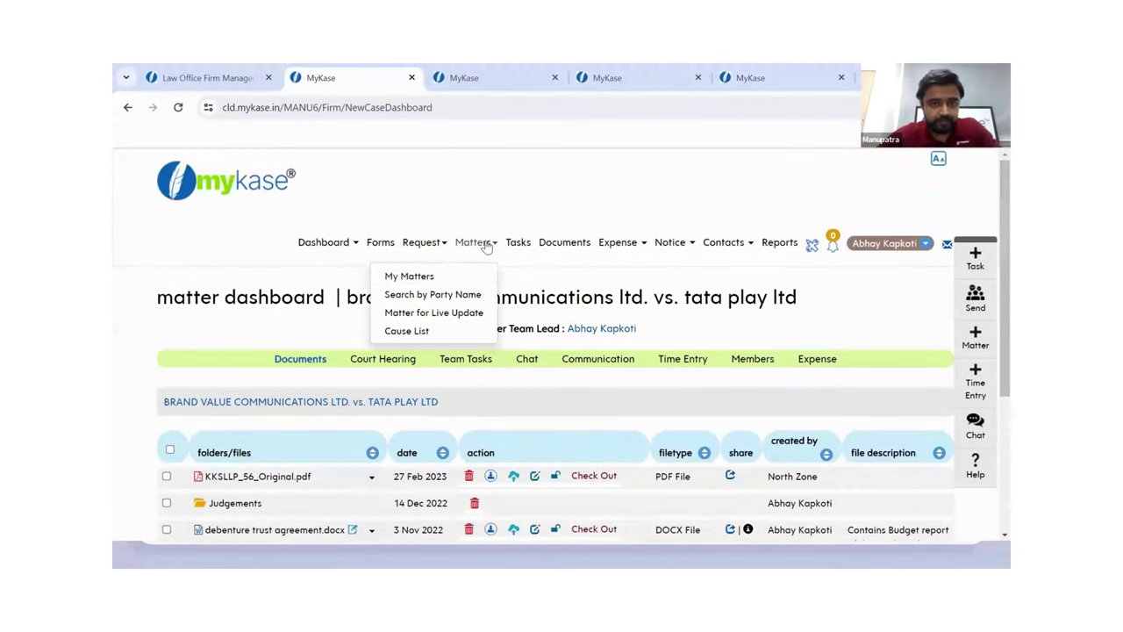
left_click(436, 279)
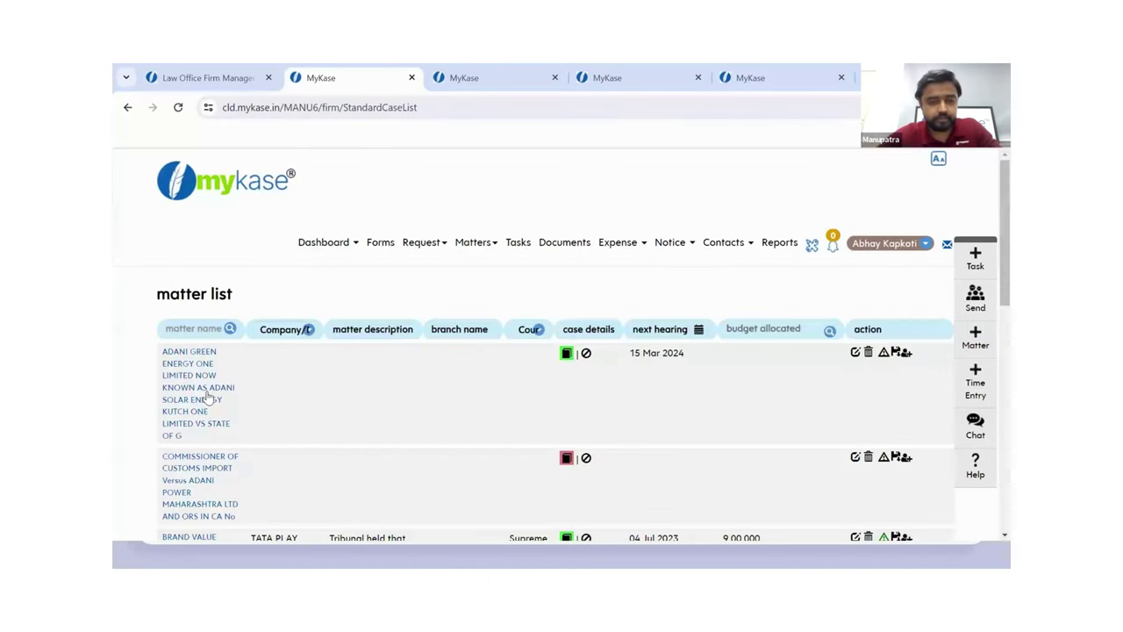
left_click(208, 398)
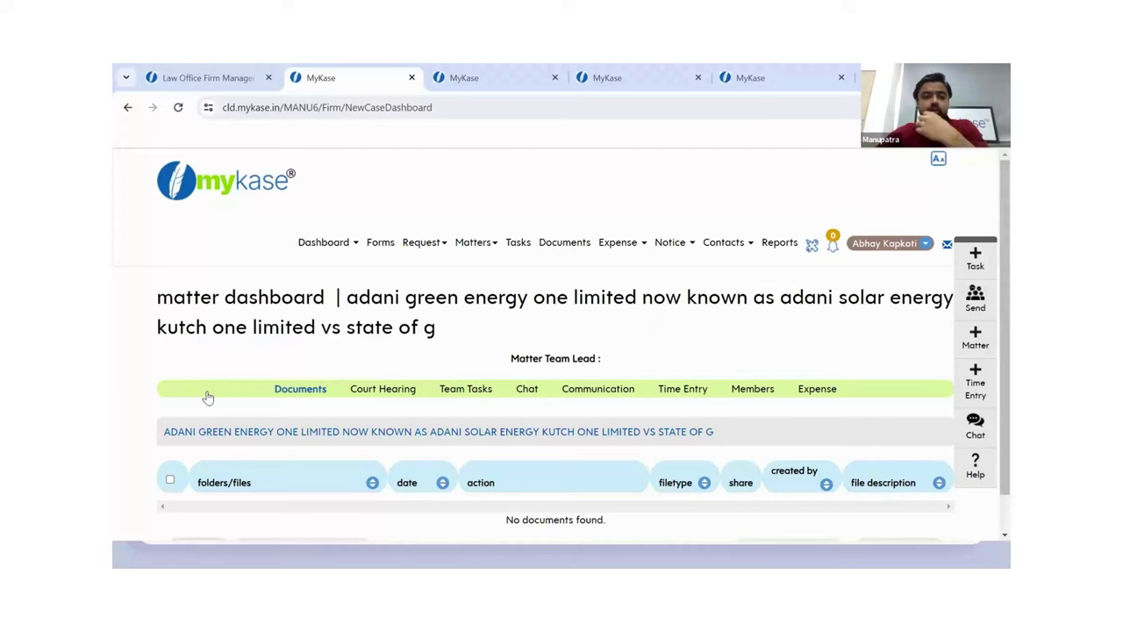
- Return to the Balaji Sourcings account, open a new notice form and review its sender, receiver, delivery and notice text fields without saving
left_click(763, 75)
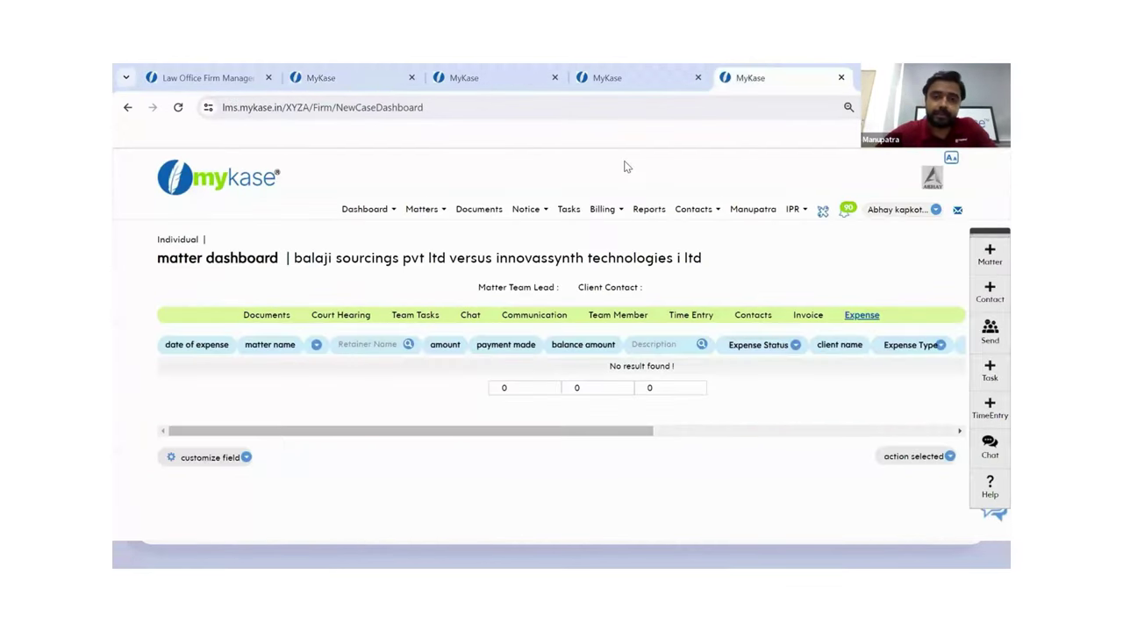
left_click(543, 212)
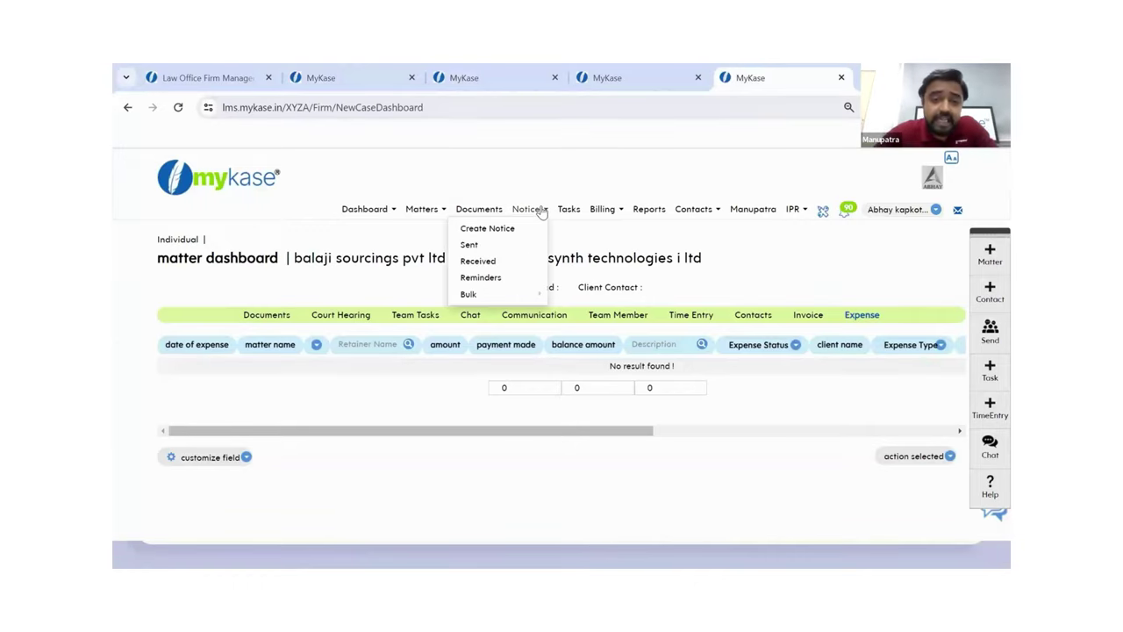
left_click(504, 230)
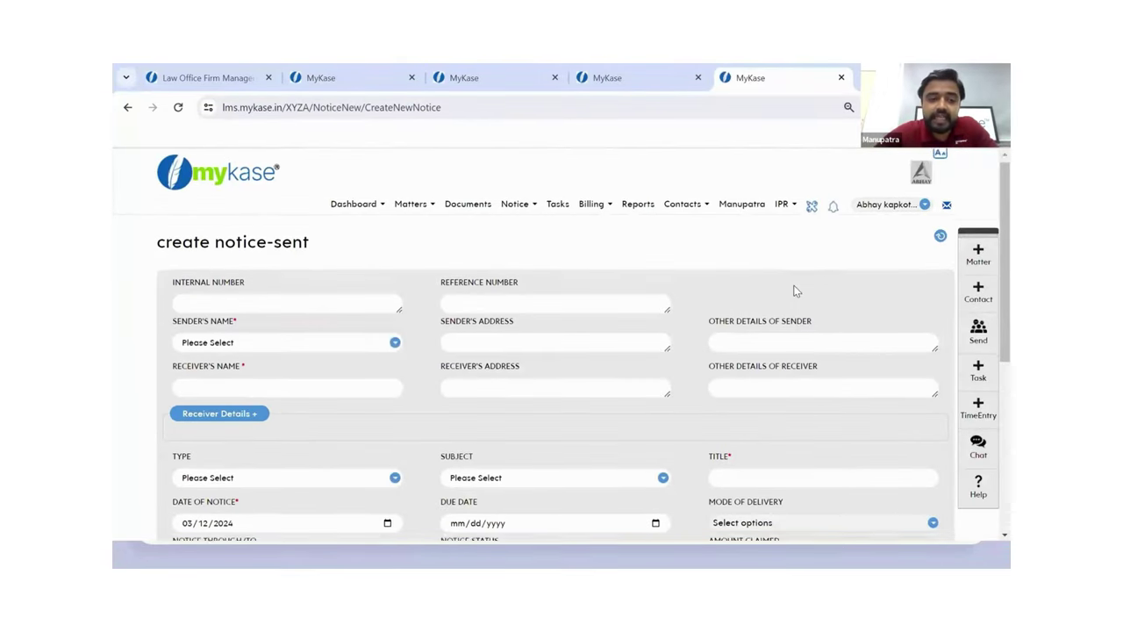
scroll(794, 290, "down", 3)
scroll(795, 290, "down", 1)
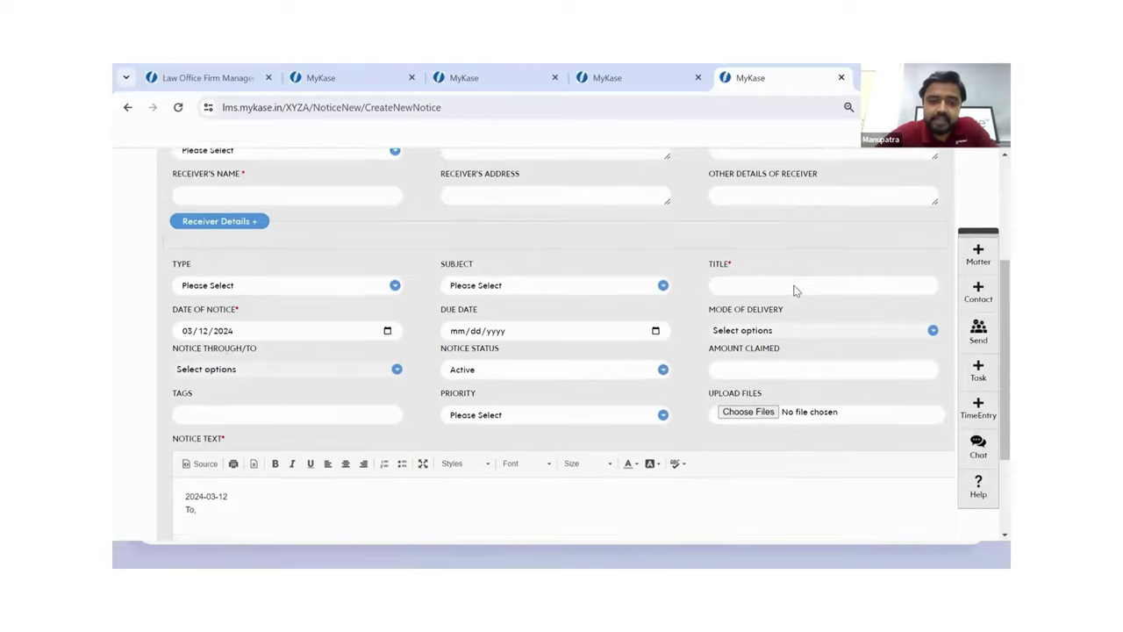
scroll(794, 290, "up", 3)
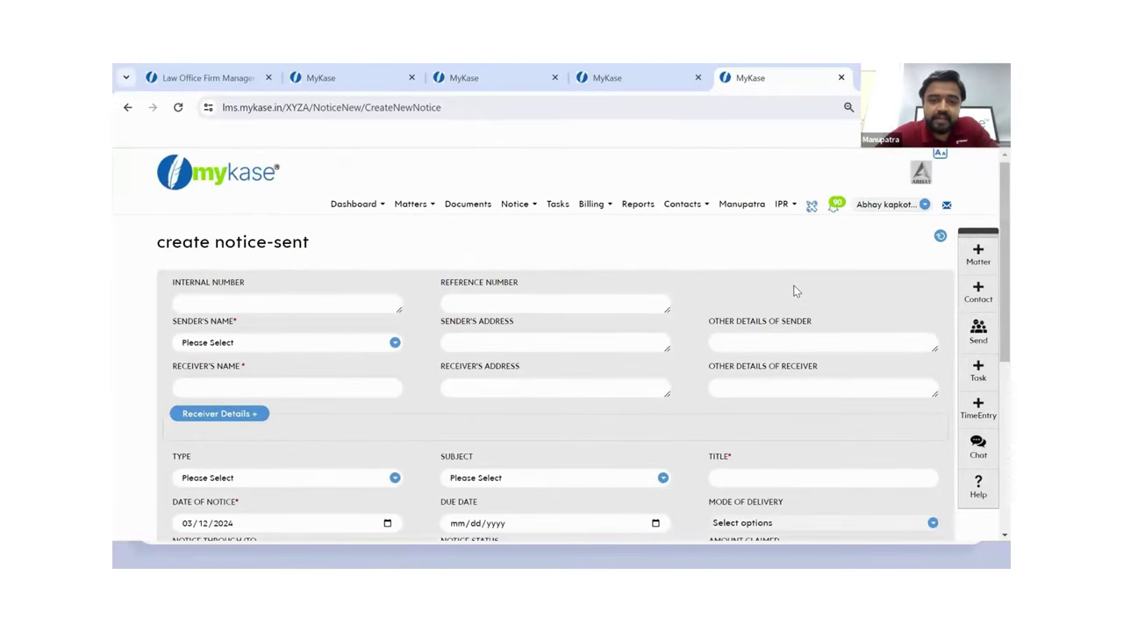
scroll(794, 290, "down", 5)
left_click(434, 379)
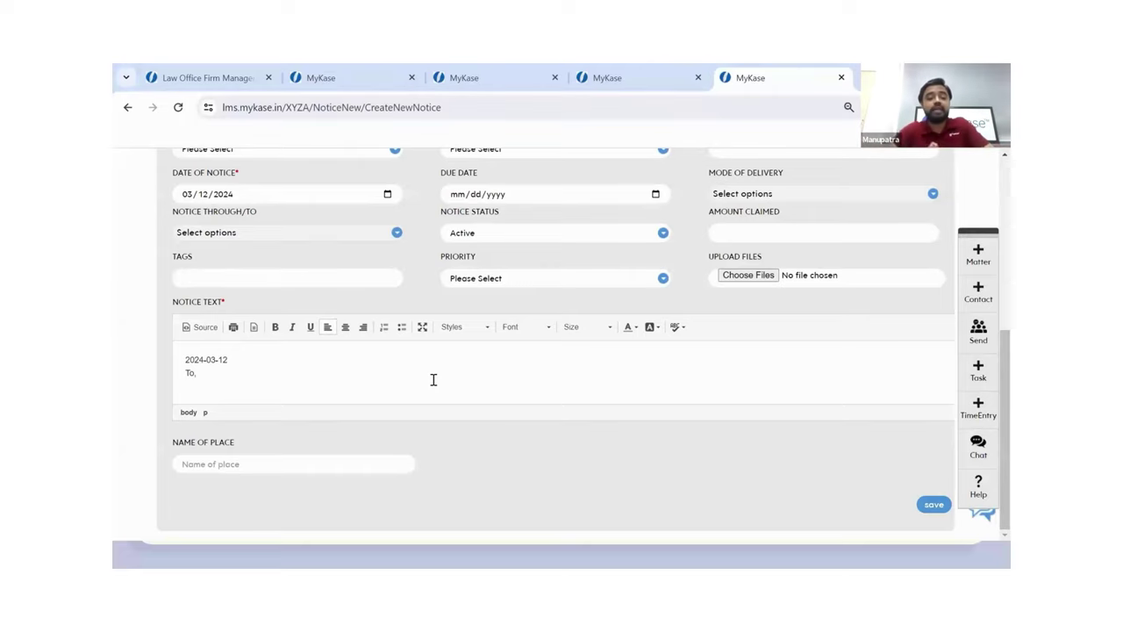
type(",")
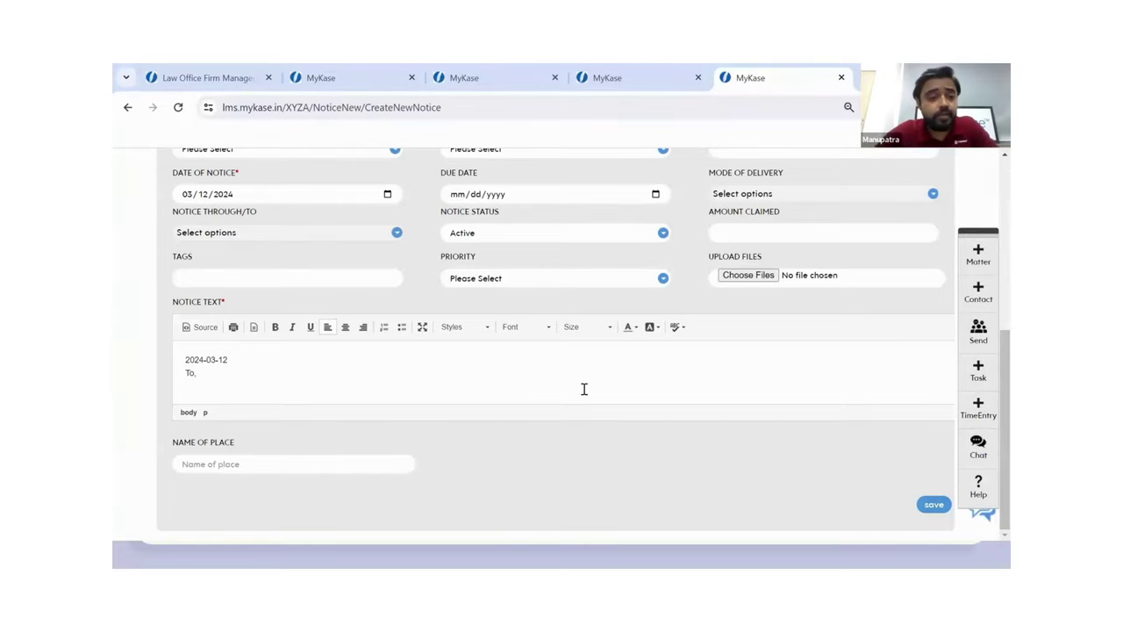
scroll(585, 389, "up", 1)
scroll(585, 388, "up", 5)
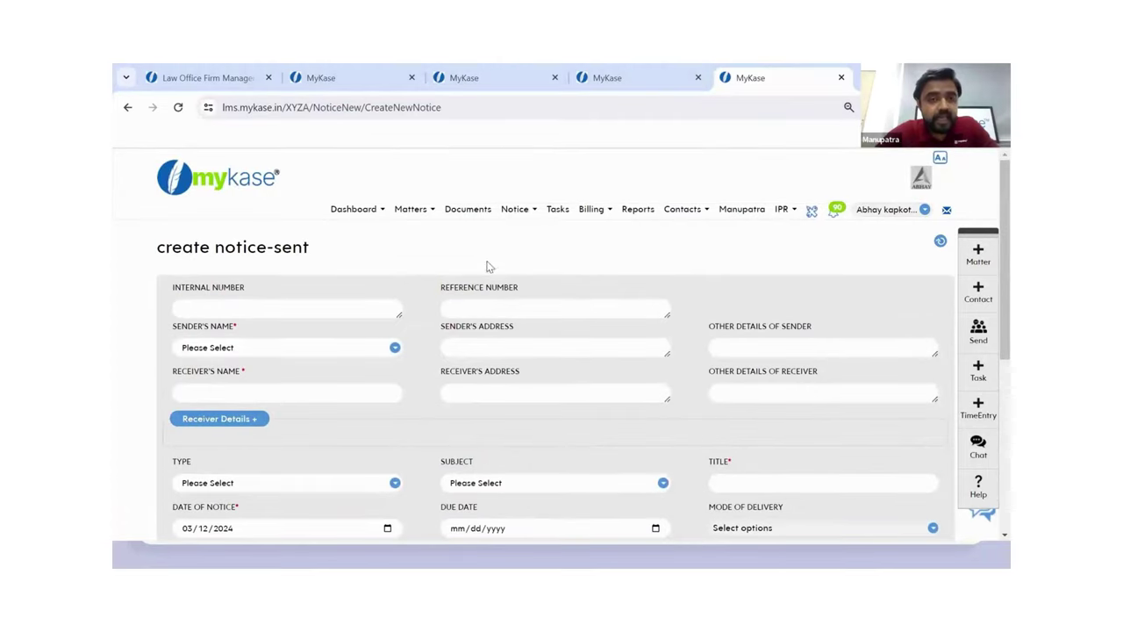
- Open the list of sent notices and review its due dates and statuses
left_click(528, 215)
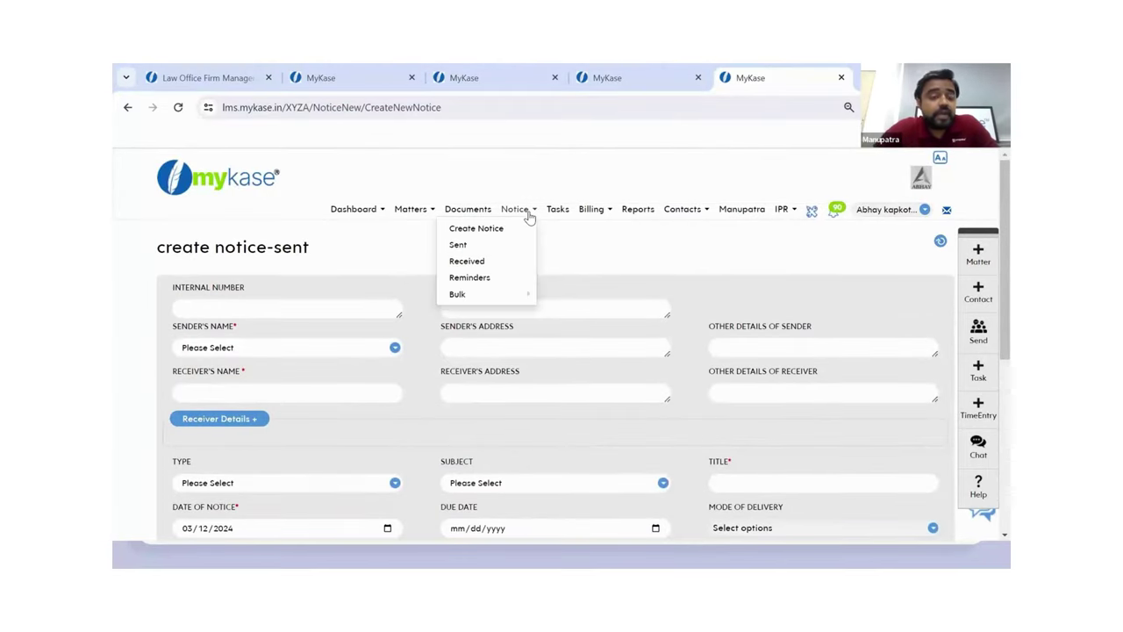
left_click(491, 248)
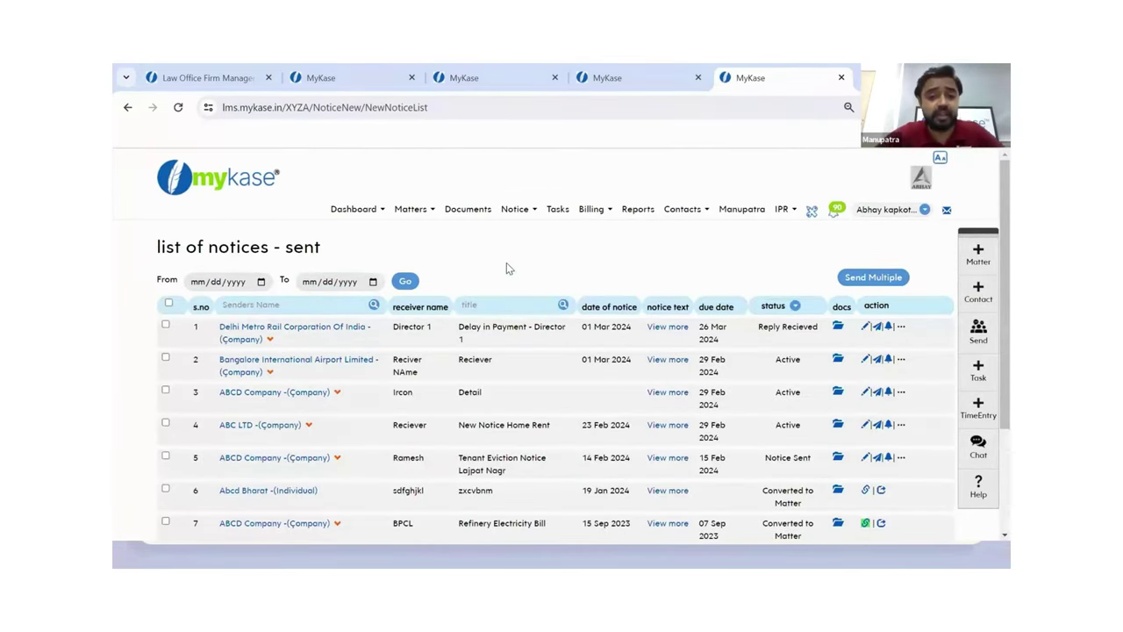
scroll(592, 413, "down", 2)
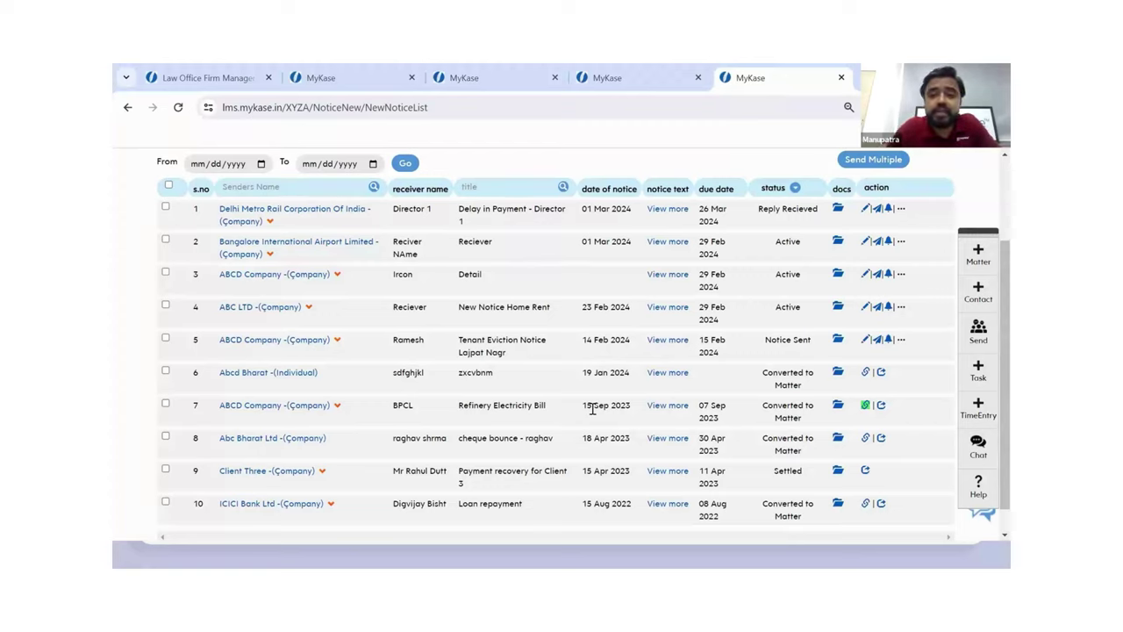
- View the Delhi Metro Rail notice's status form without saving, and show the reply to the Bangalore International Airport Limited notice
left_click(902, 214)
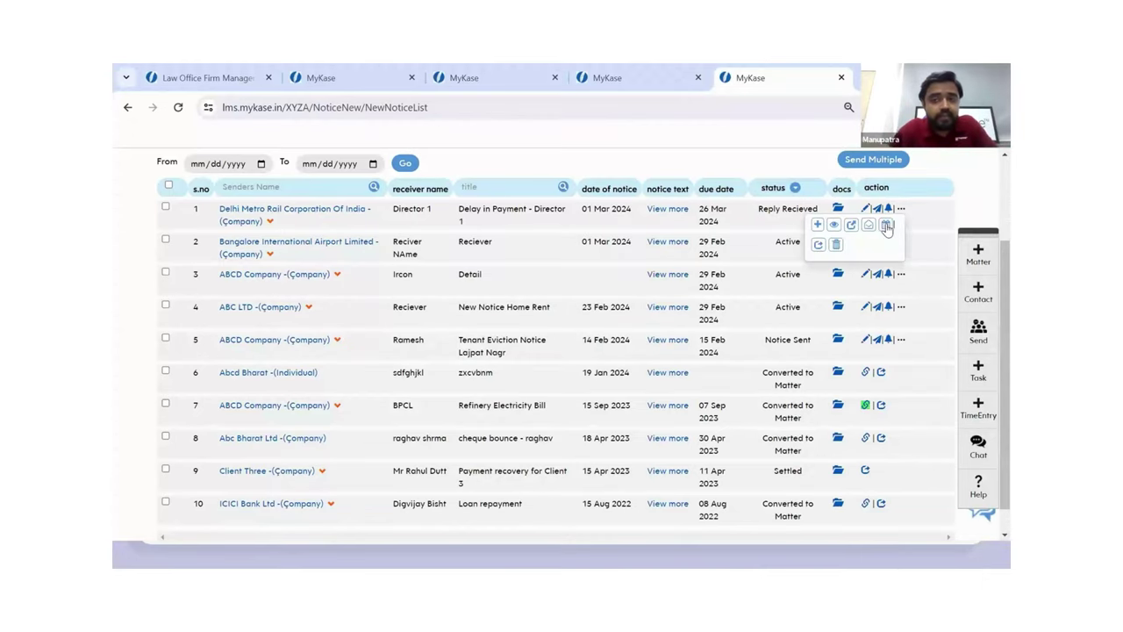
left_click(887, 226)
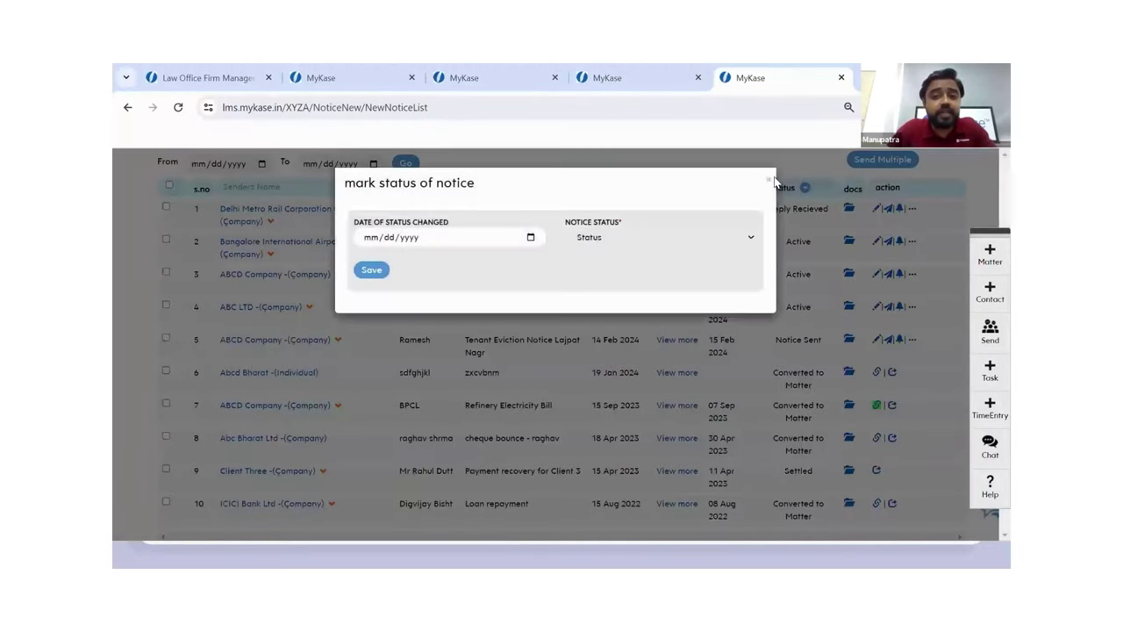
left_click(769, 182)
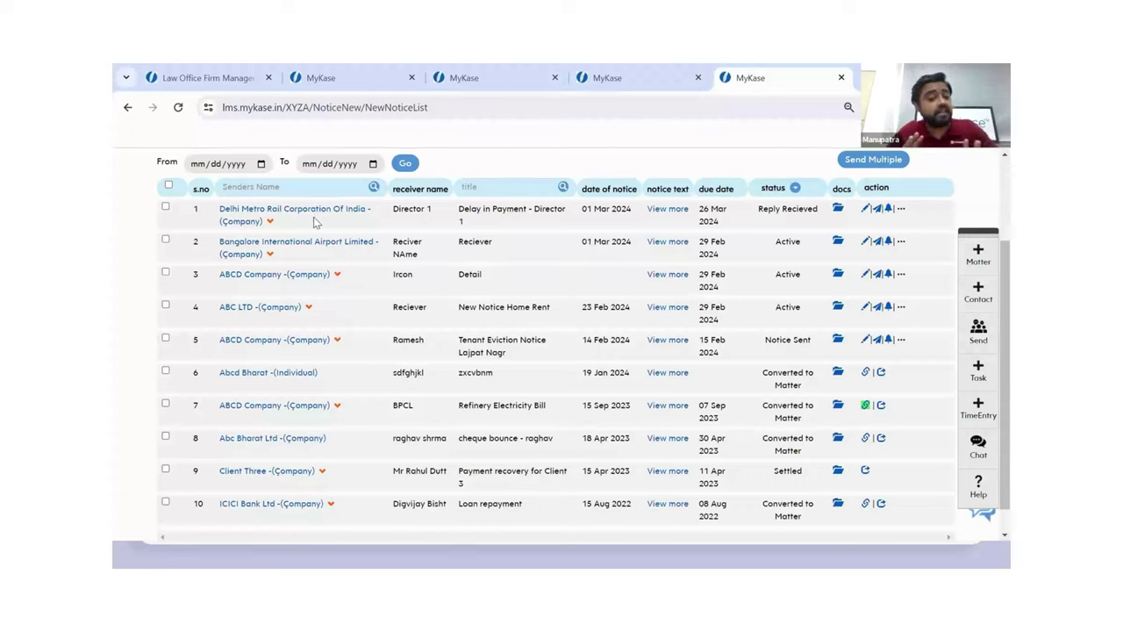
left_click(269, 254)
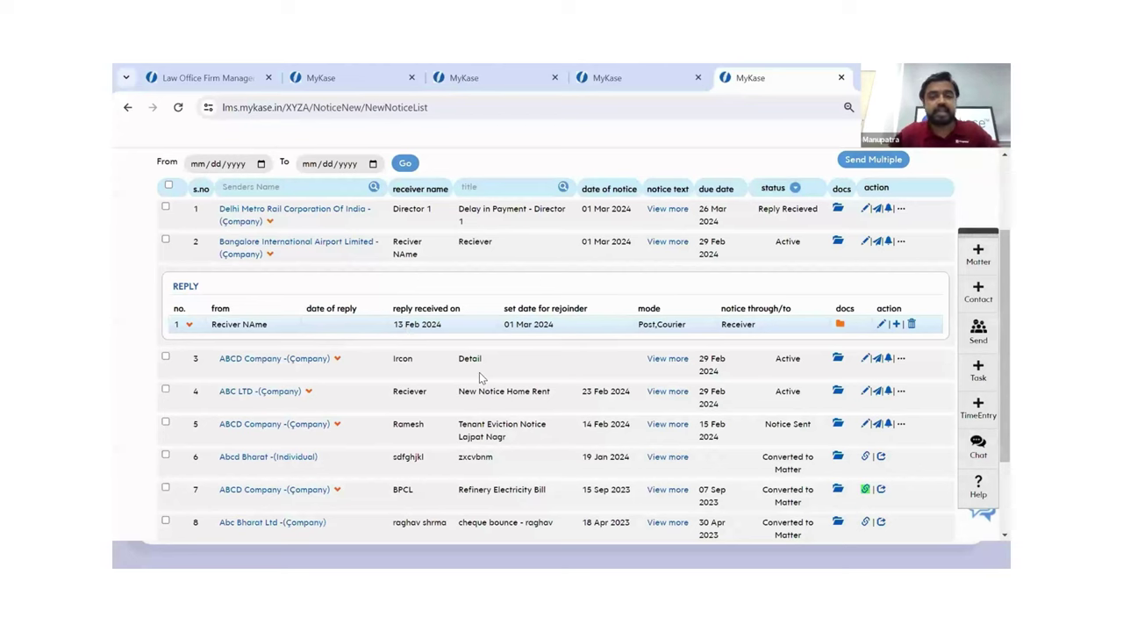
scroll(479, 372, "up", 2)
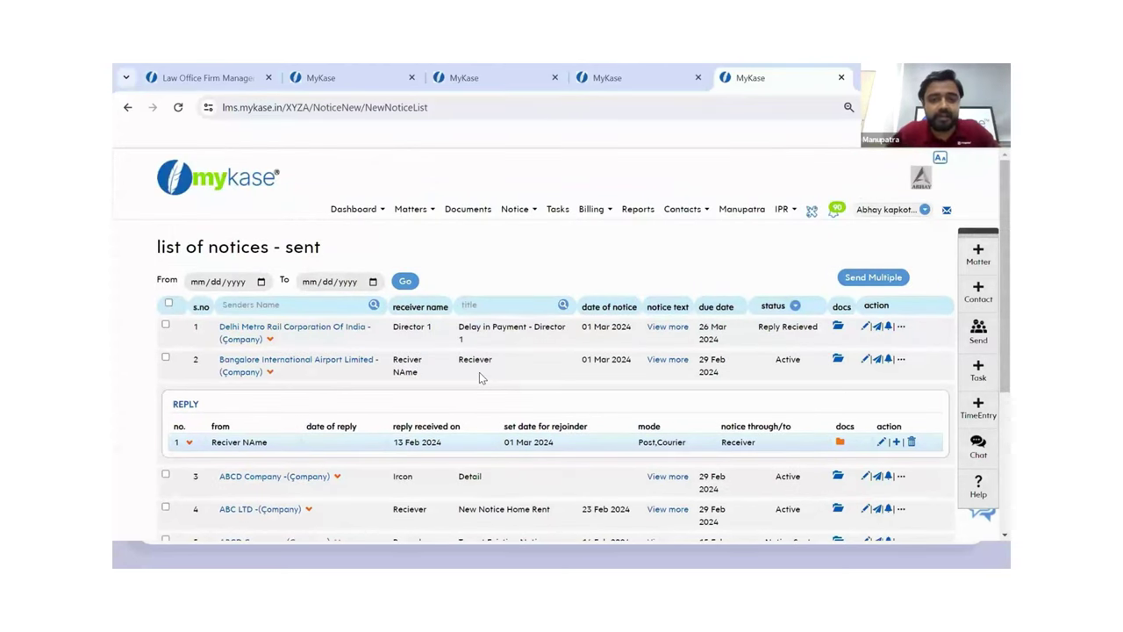
- Review the received notices and view the sharing form of the Q3 Filling show cause notice, closing it without sending
left_click(522, 211)
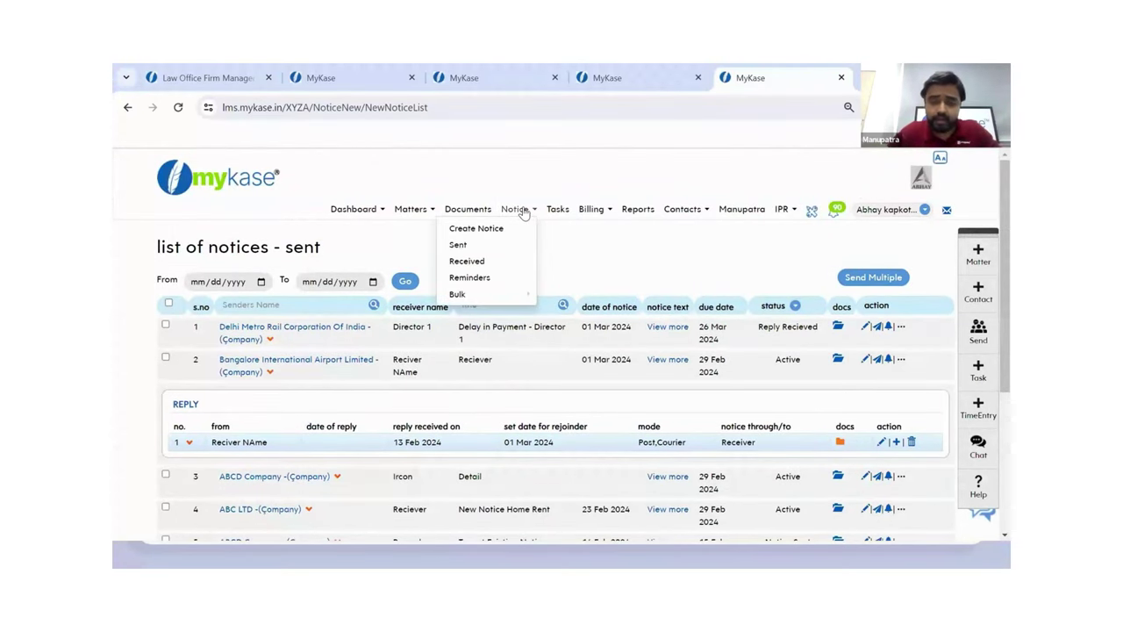
left_click(498, 272)
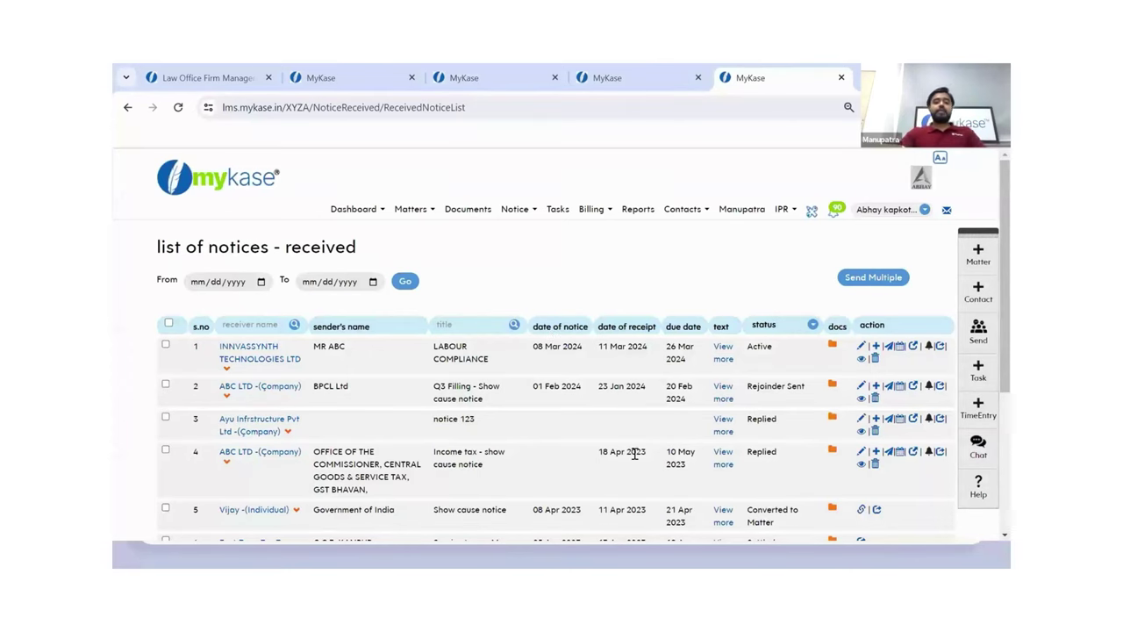
scroll(634, 454, "down", 3)
scroll(634, 454, "up", 2)
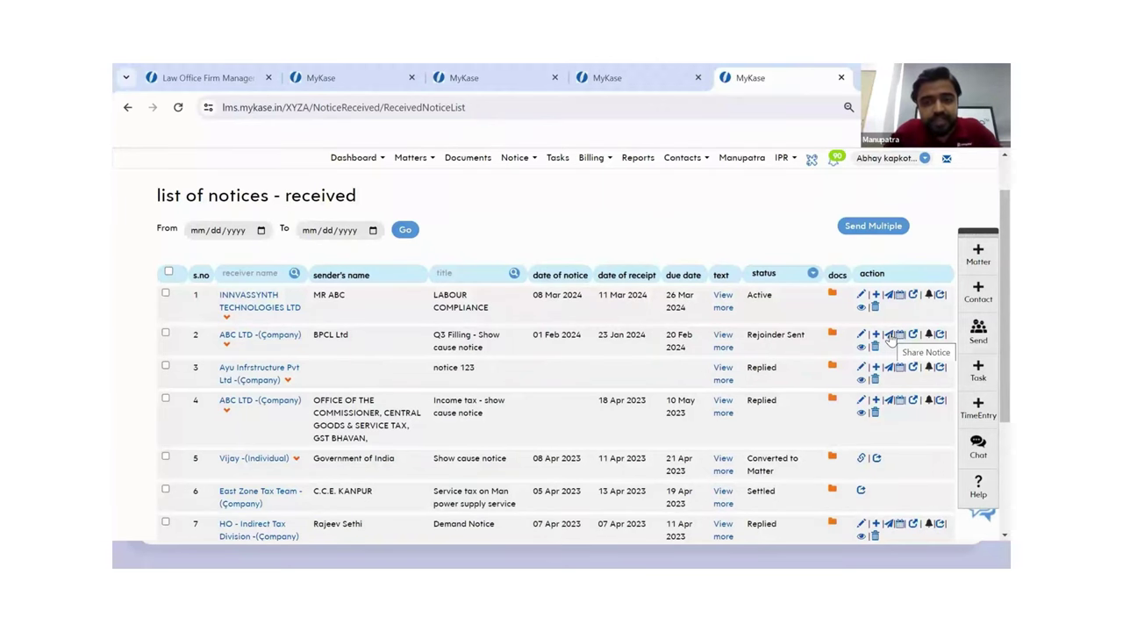
left_click(888, 336)
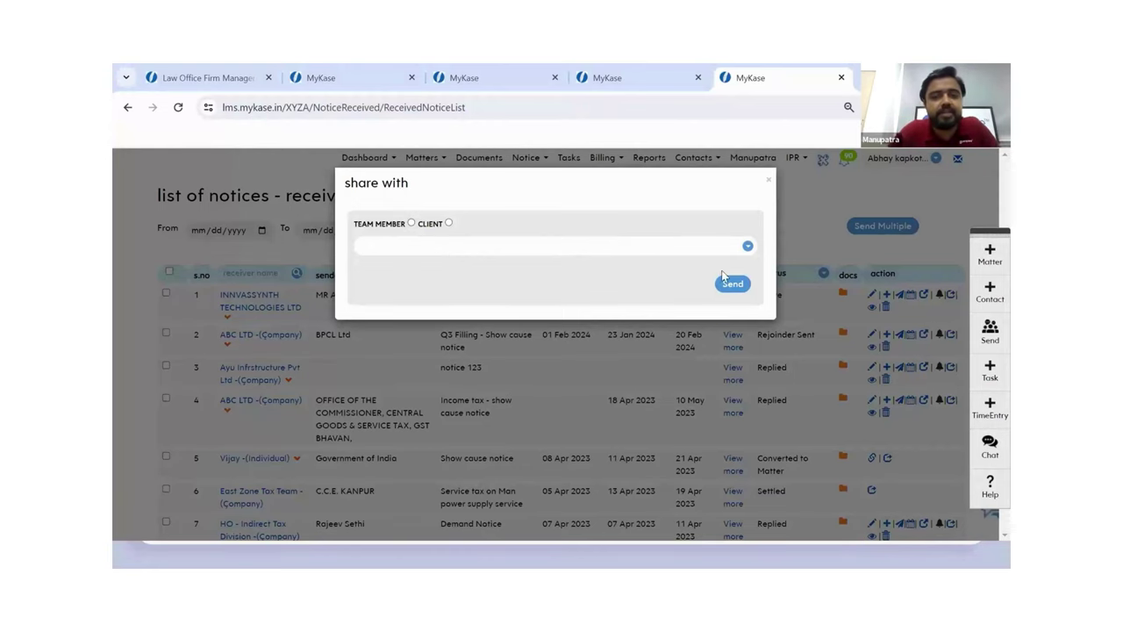
left_click(769, 181)
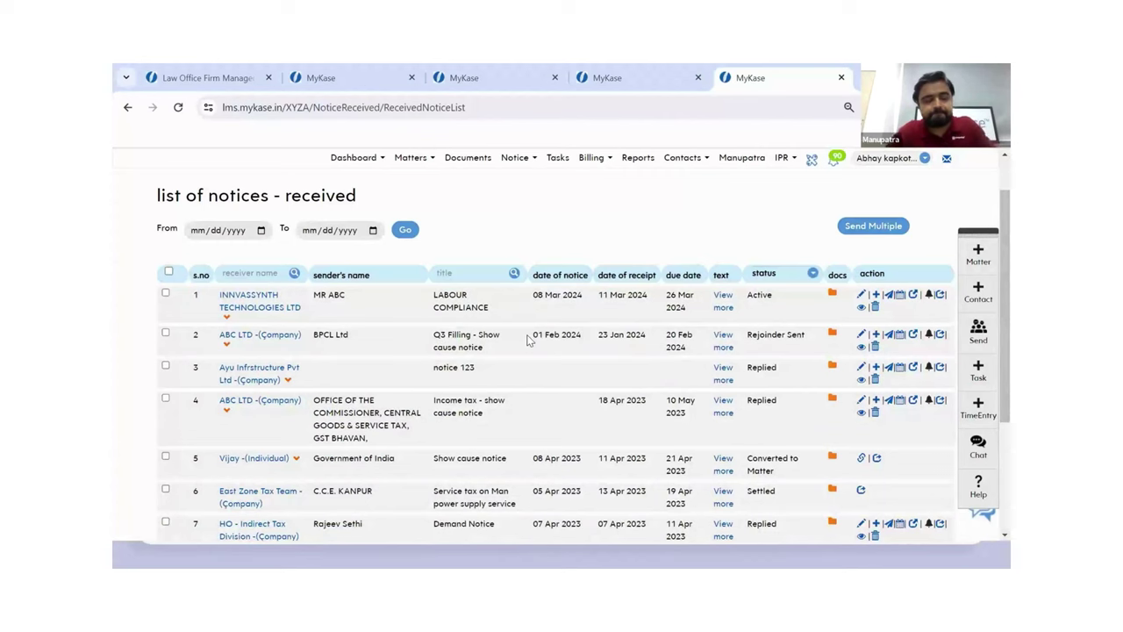
- Show the How Technology Can Help slide and return to the received notices in MyKase
key("alt+Tab")
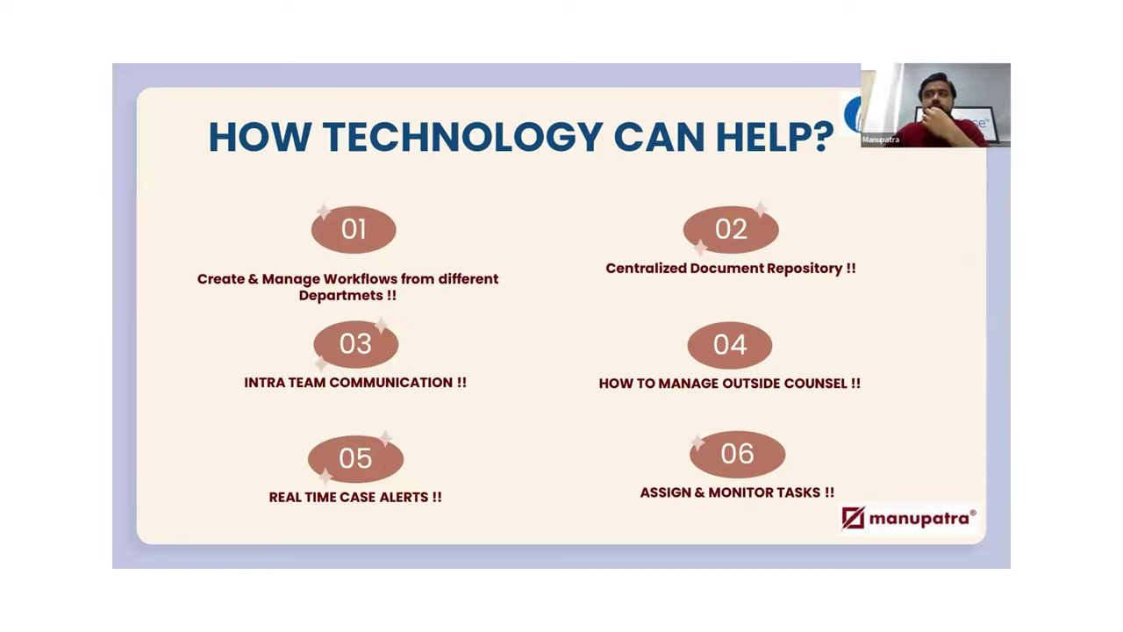
key("alt+Tab")
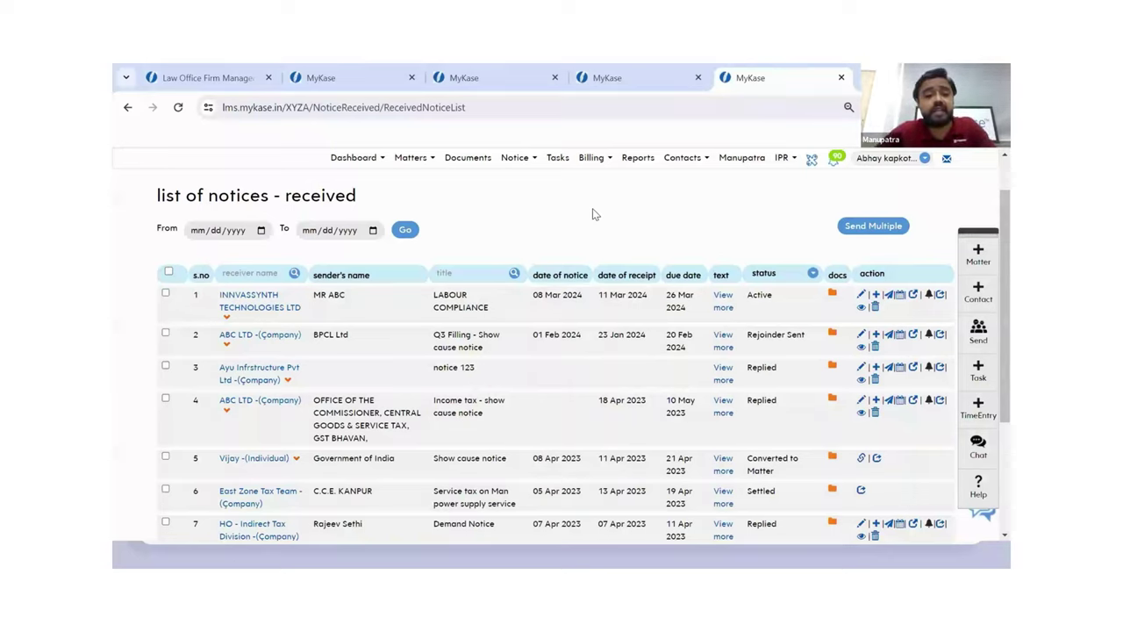
- Open the Compare Documents tool and display the form for a new comparison
left_click(812, 164)
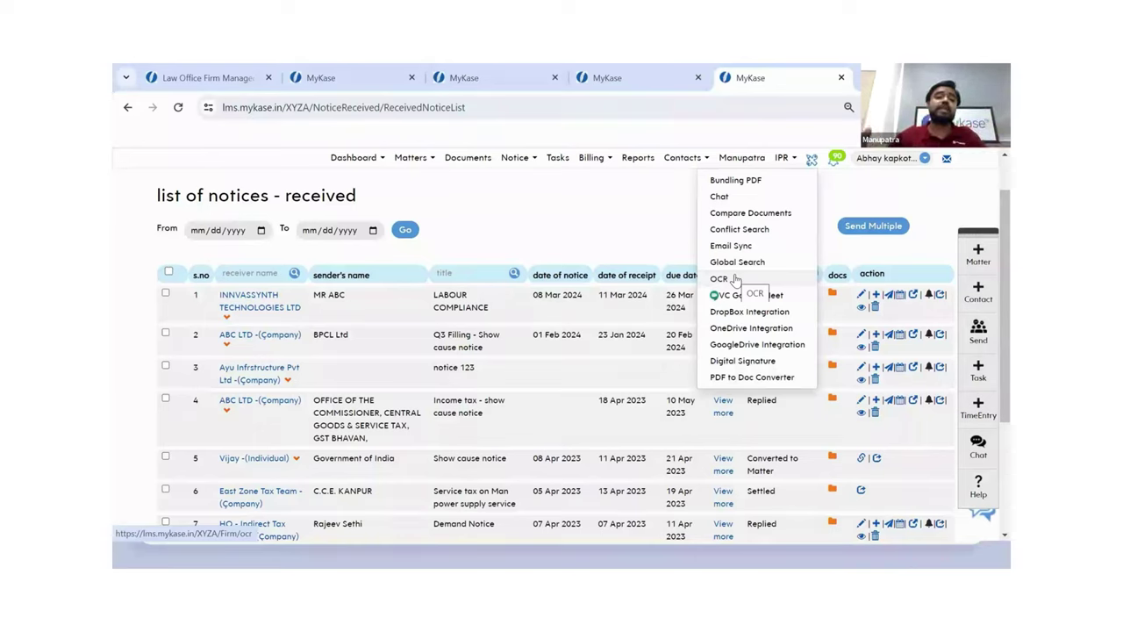
left_click(748, 215)
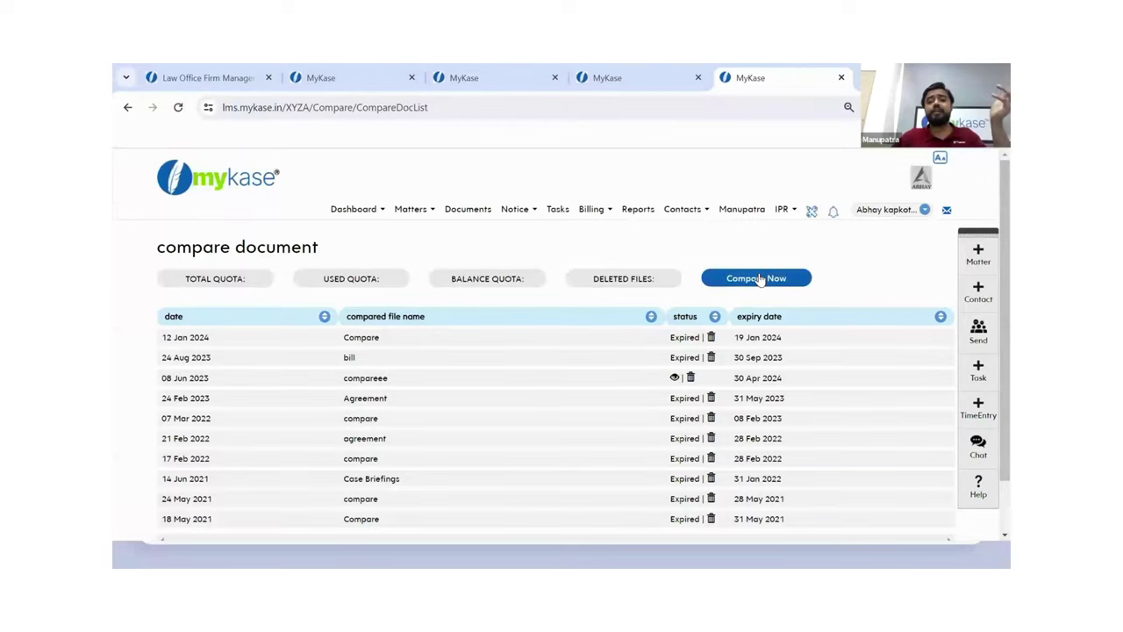
left_click(760, 279)
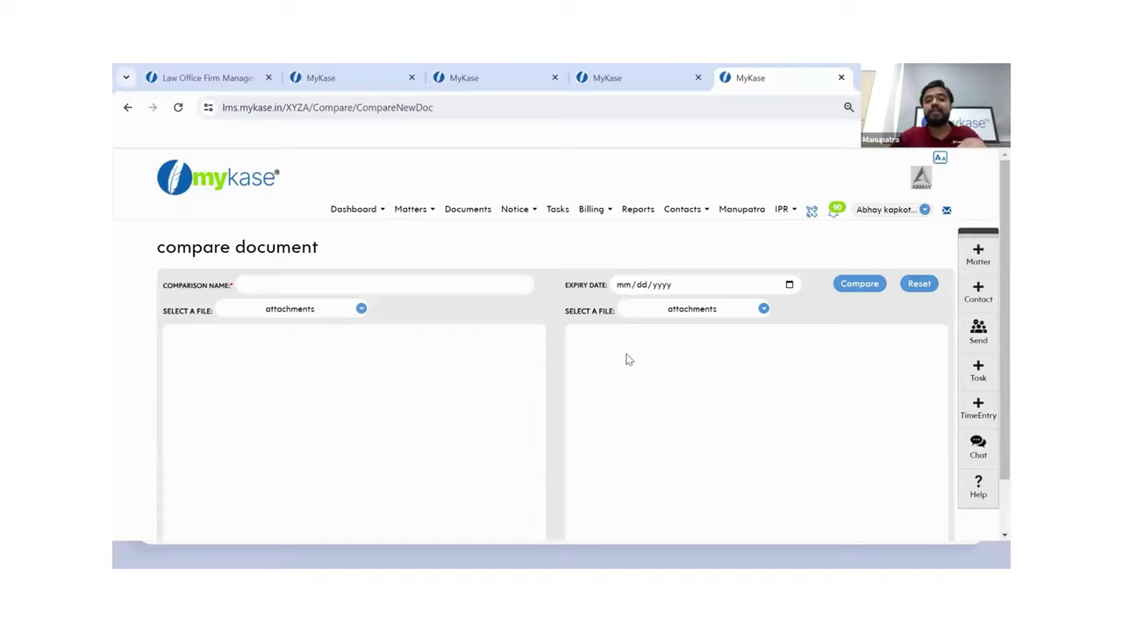
- Review the Digital Signature tool and the list of other utilities, and switch to the PowerPoint slide show
left_click(813, 213)
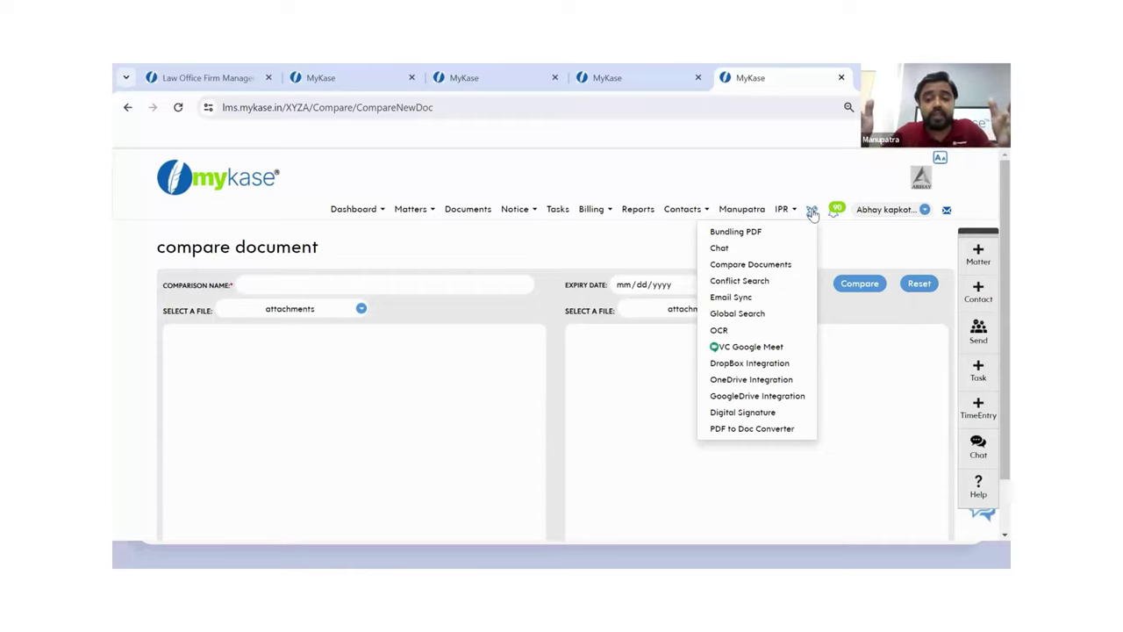
left_click(756, 414)
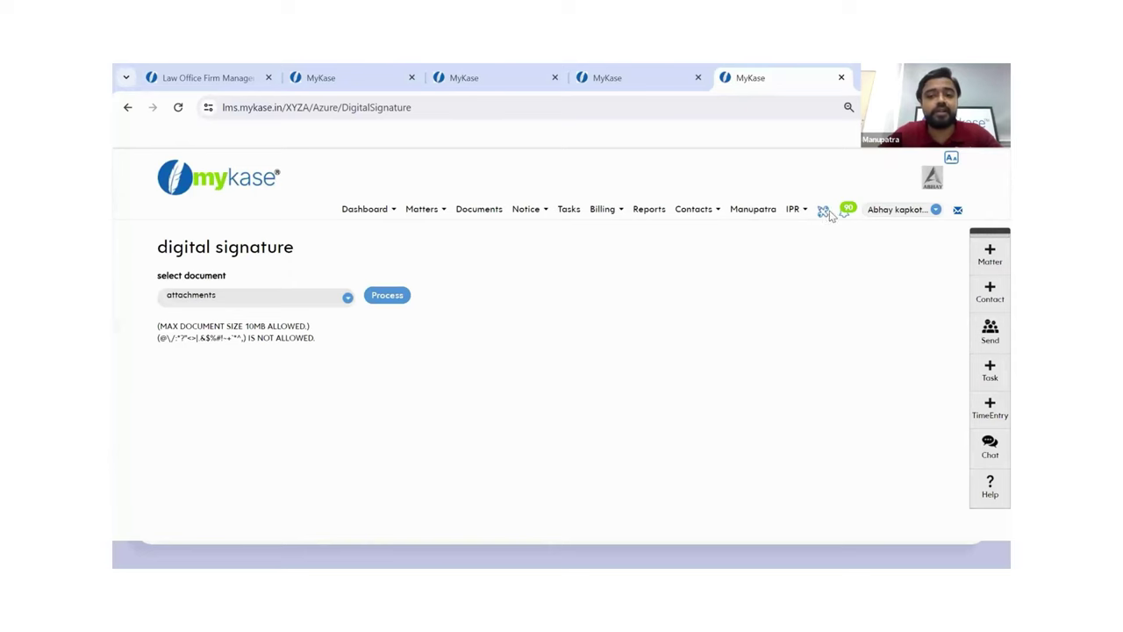
left_click(816, 216)
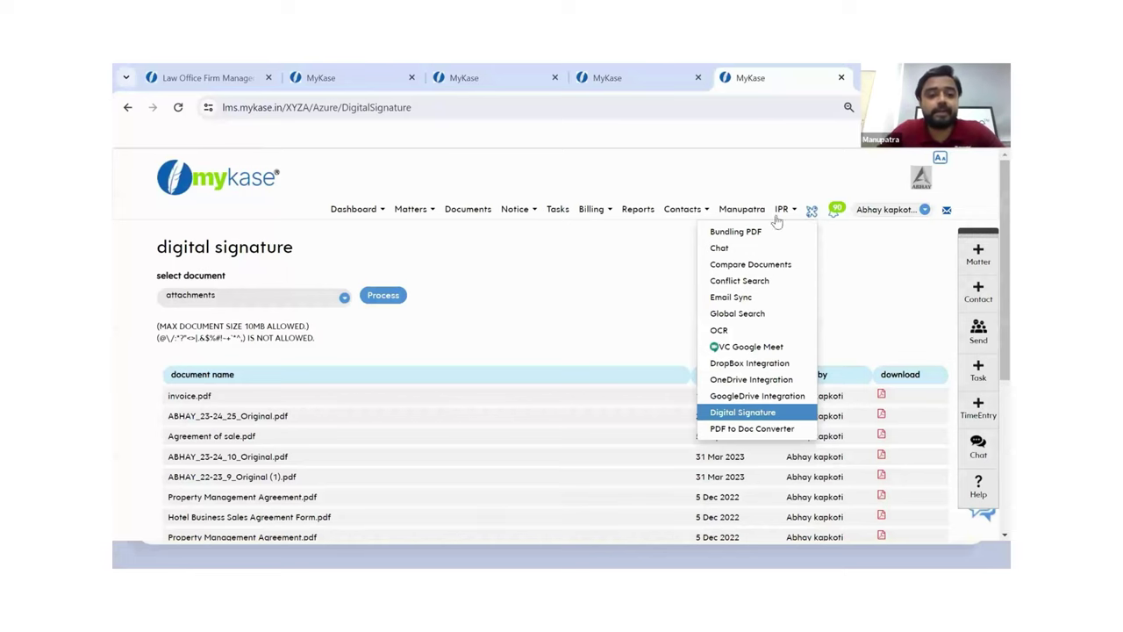
key("alt+Tab")
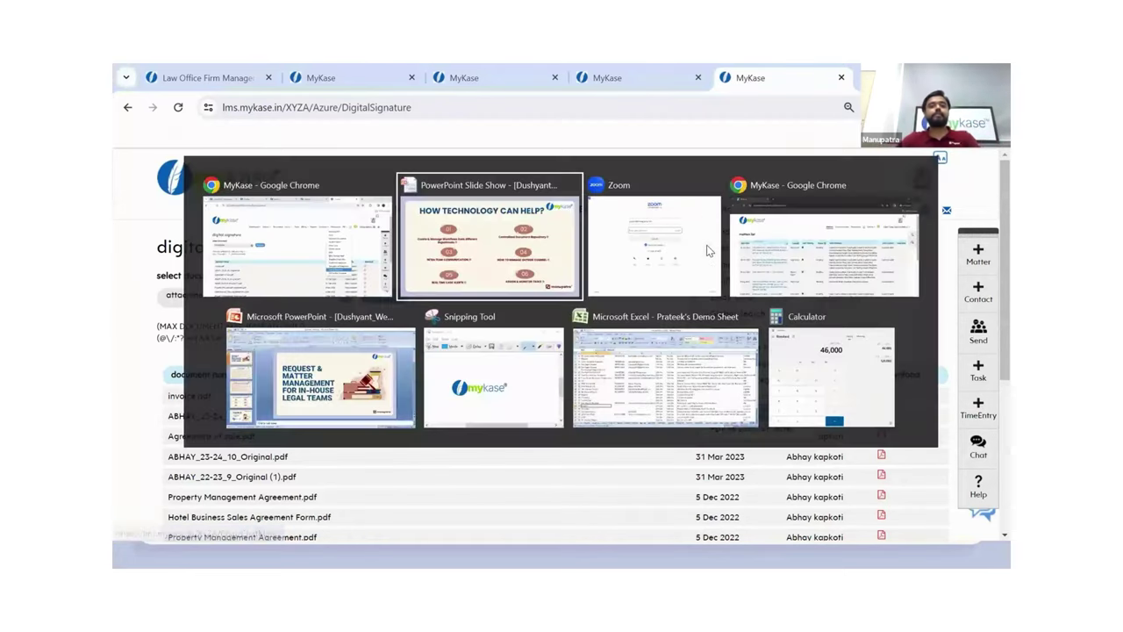